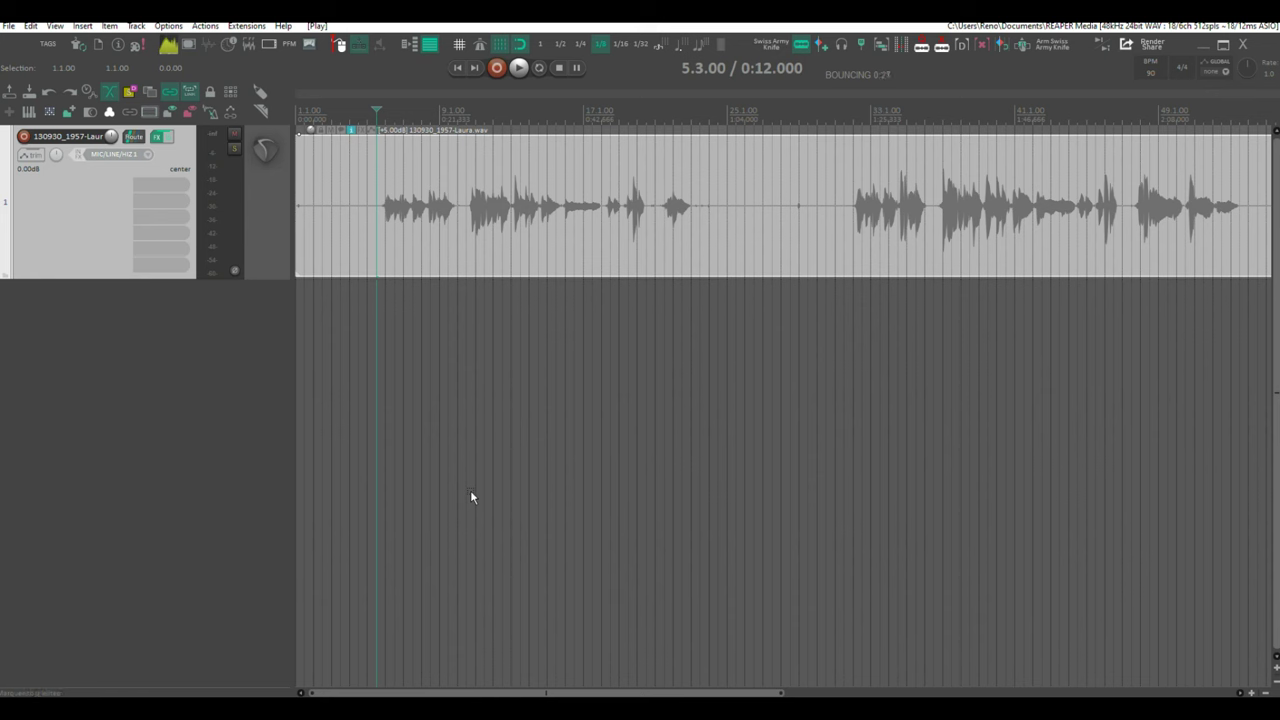
Play back the vocal from bar 5.3.00, then open the track's effects chain and view the CLA-76 compressor.
{"action": "key", "text": "space"}
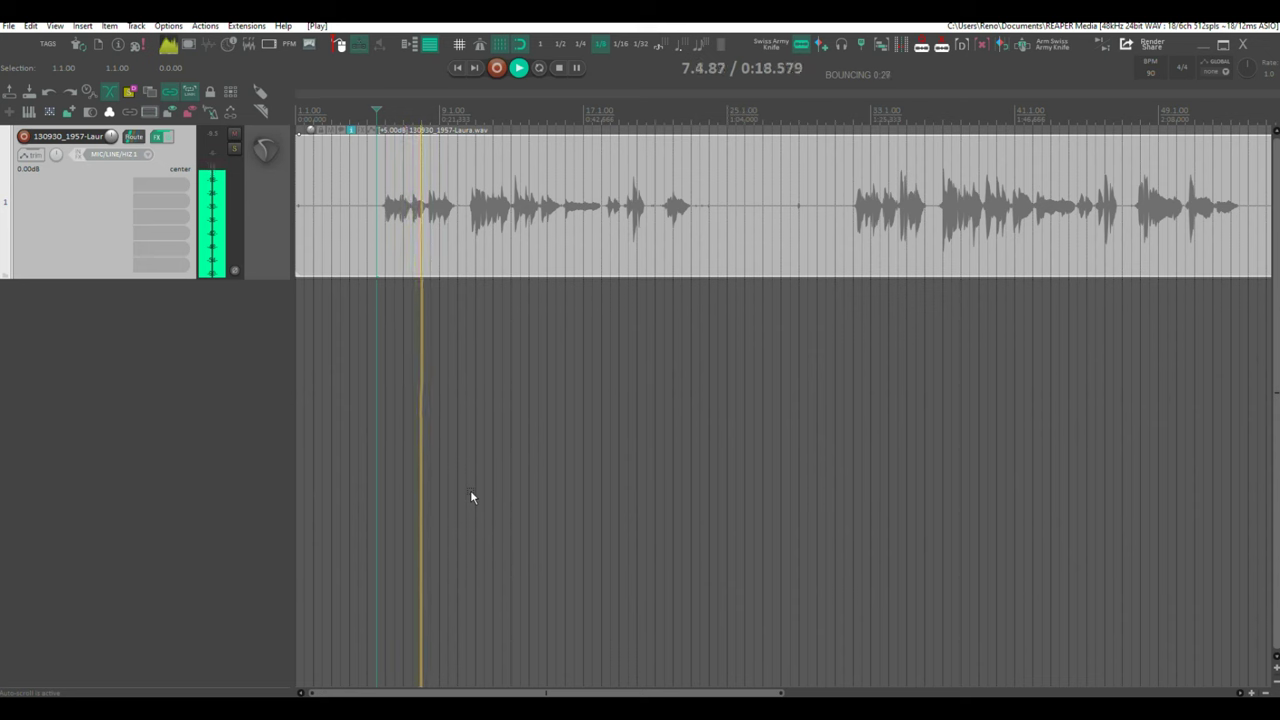
{"action": "key", "text": "space"}
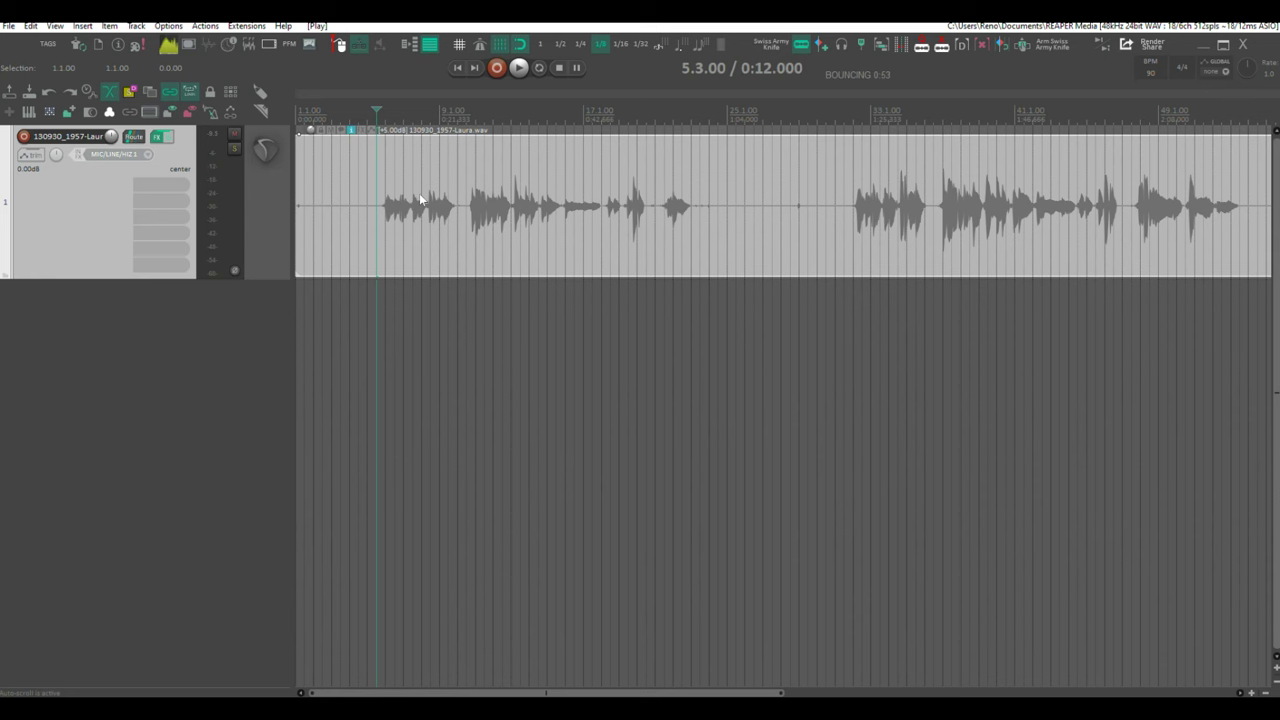
{"action": "left_click", "coordinate": [160, 137]}
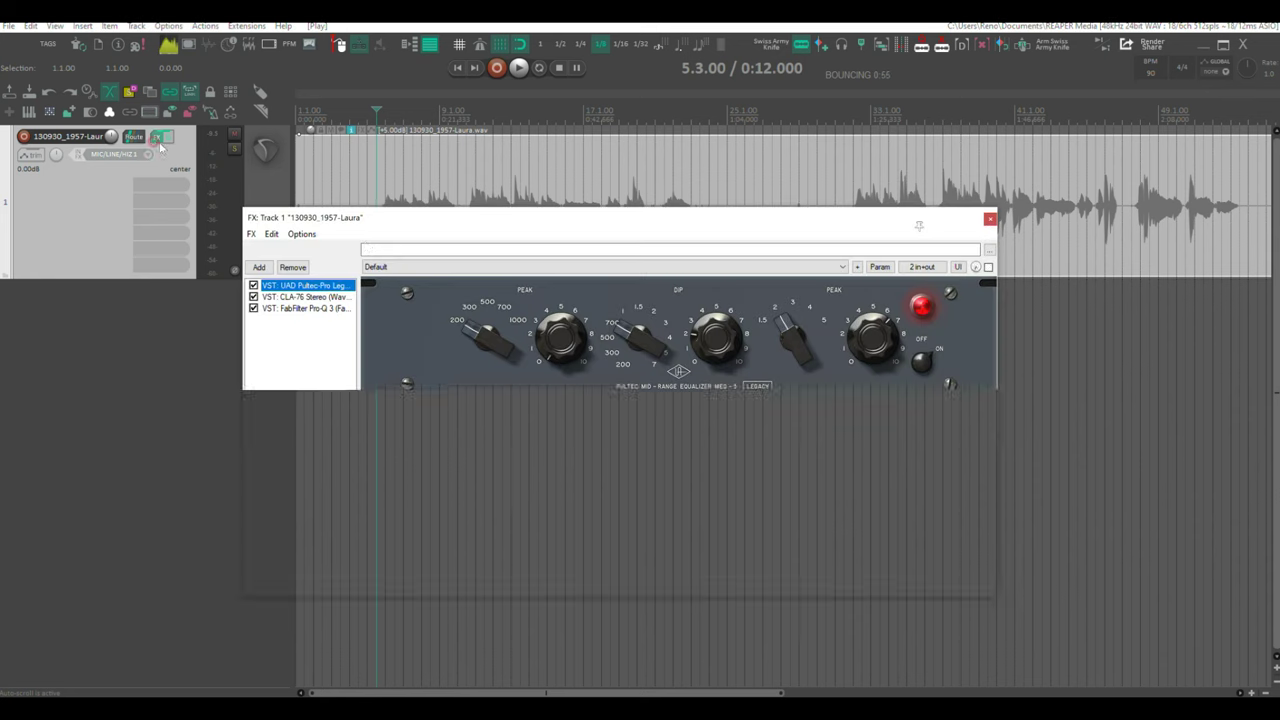
{"action": "left_click", "coordinate": [305, 297]}
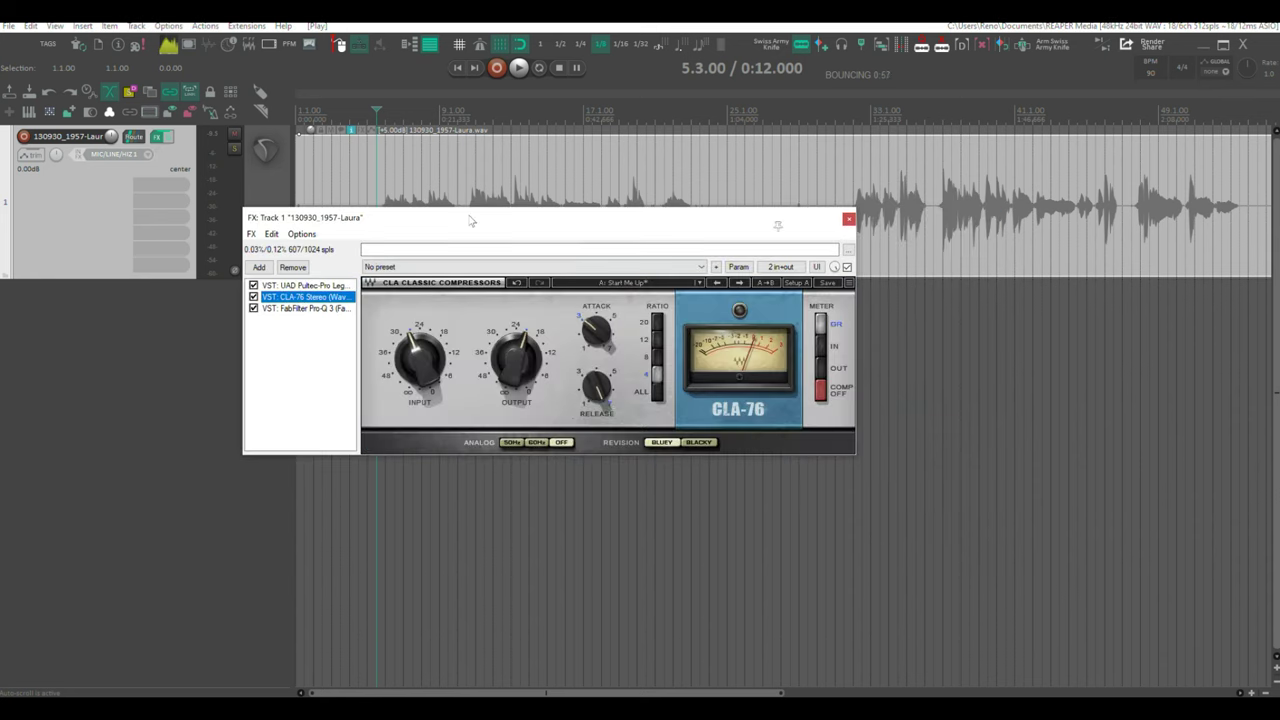
{"action": "left_click_drag", "start_coordinate": [651, 226], "coordinate": [708, 279]}
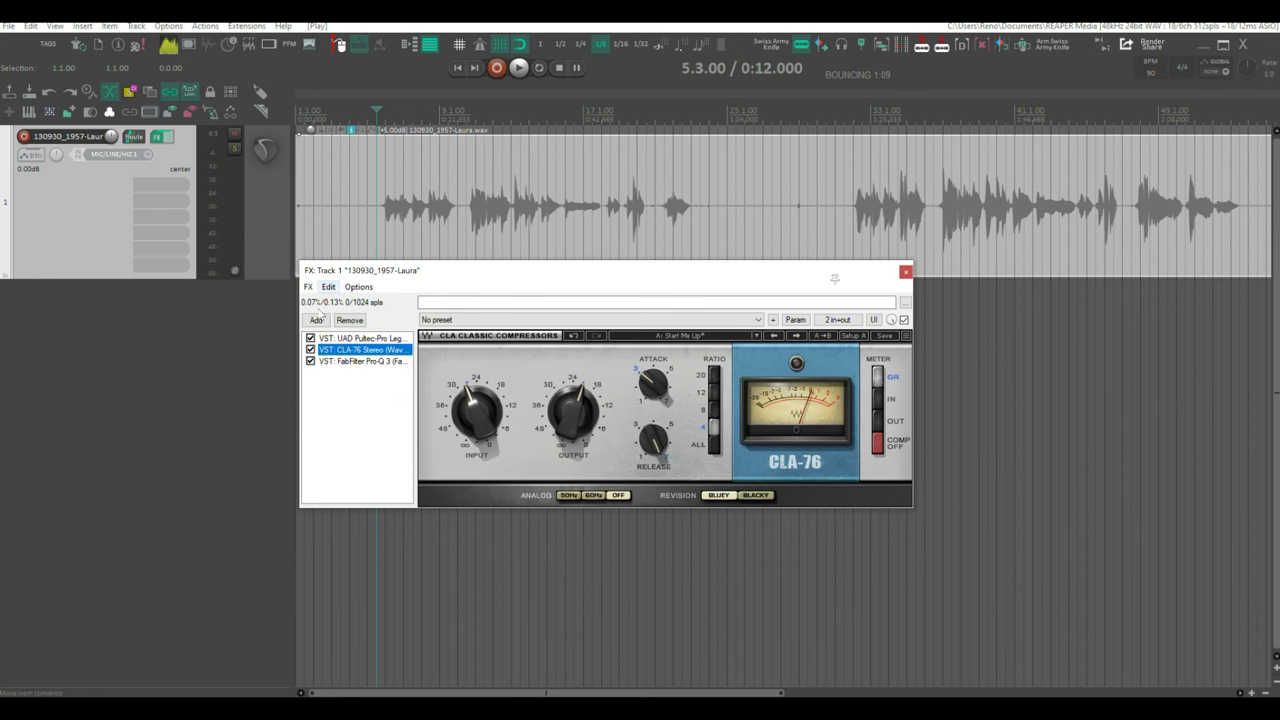
Add the Cockos JS analysis/loudness_meter as the first effect in the vocal track's chain, before the Pultec.
{"action": "left_click", "coordinate": [316, 320]}
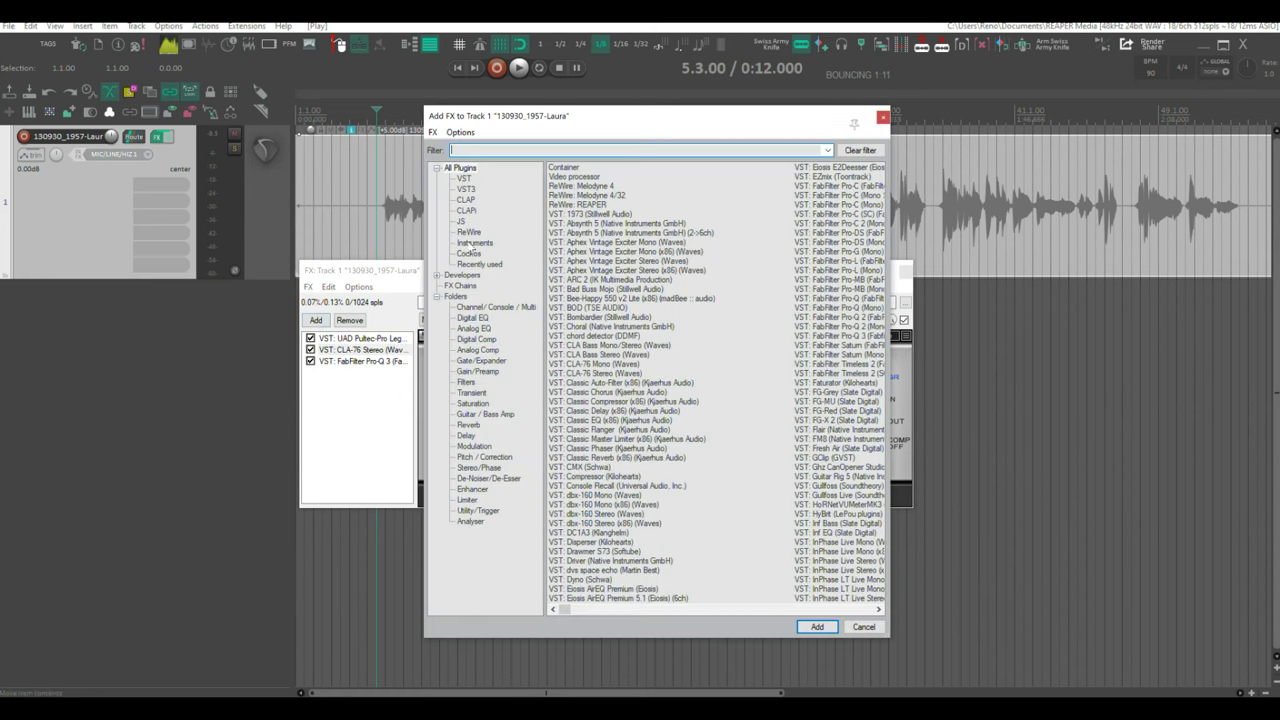
{"action": "left_click", "coordinate": [469, 253]}
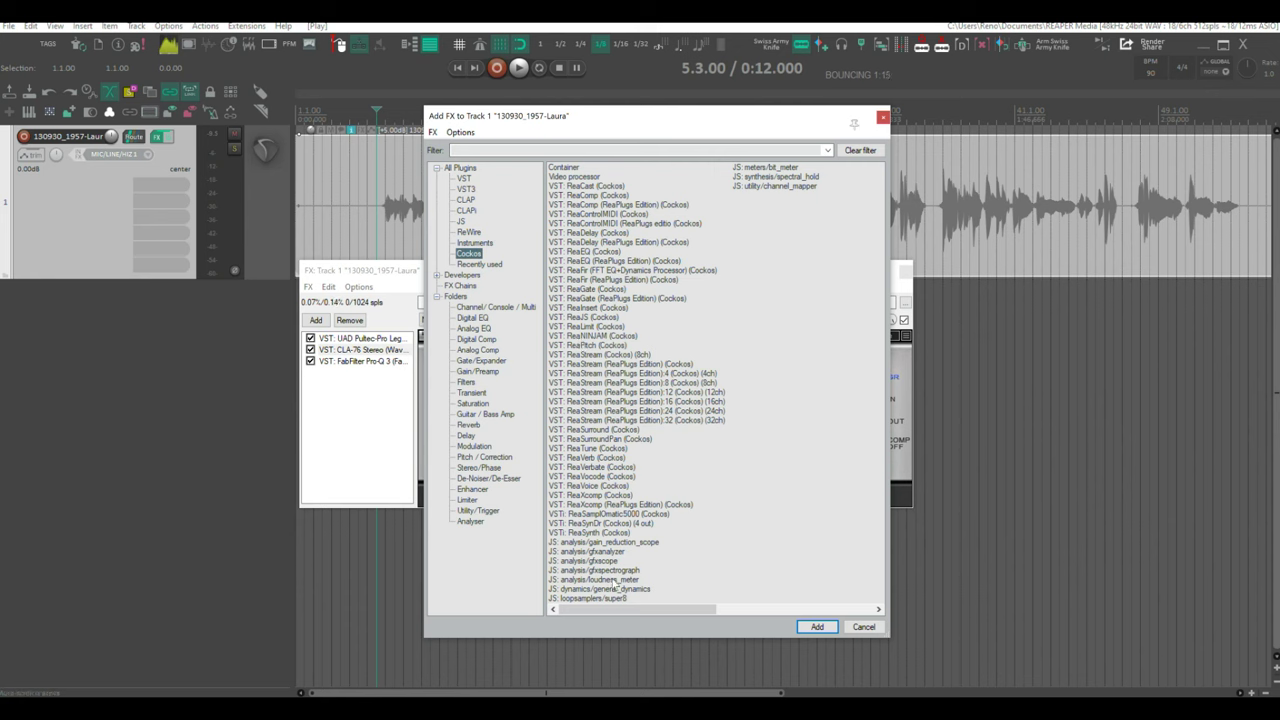
{"action": "left_click_drag", "start_coordinate": [613, 582], "coordinate": [361, 354]}
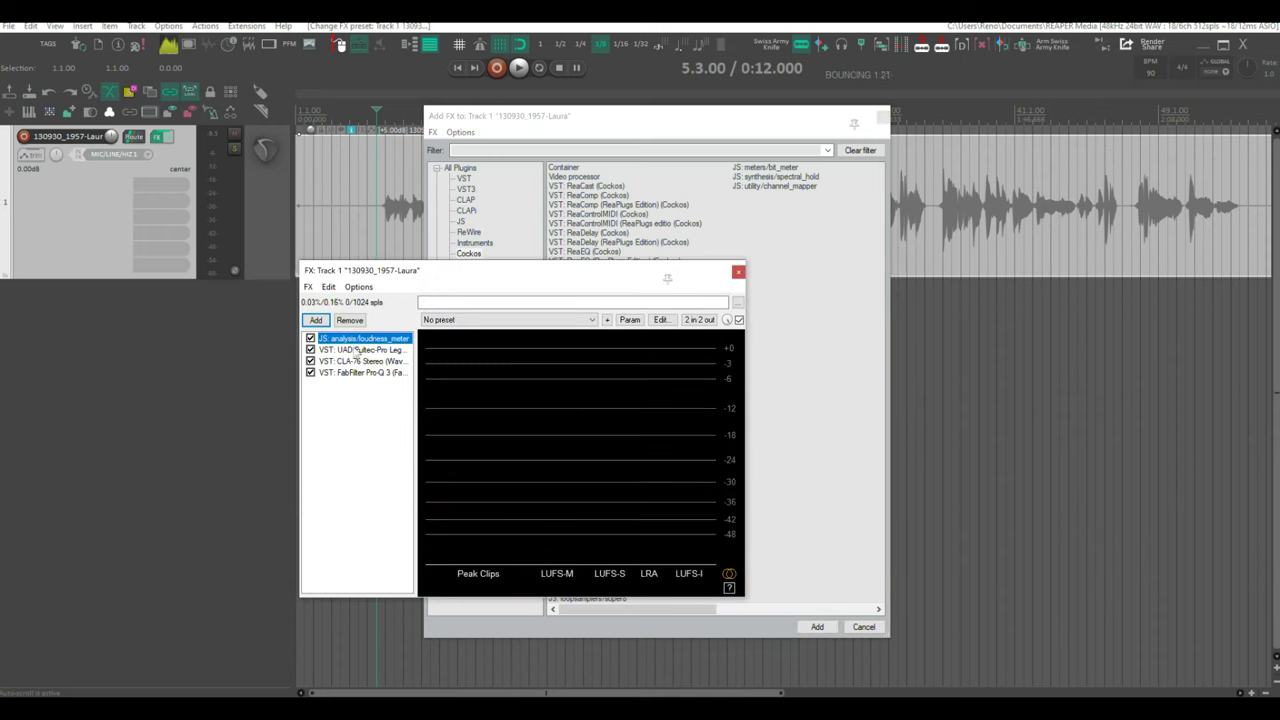
{"action": "left_click", "coordinate": [881, 118]}
{"action": "left_click_drag", "start_coordinate": [546, 274], "coordinate": [543, 269]}
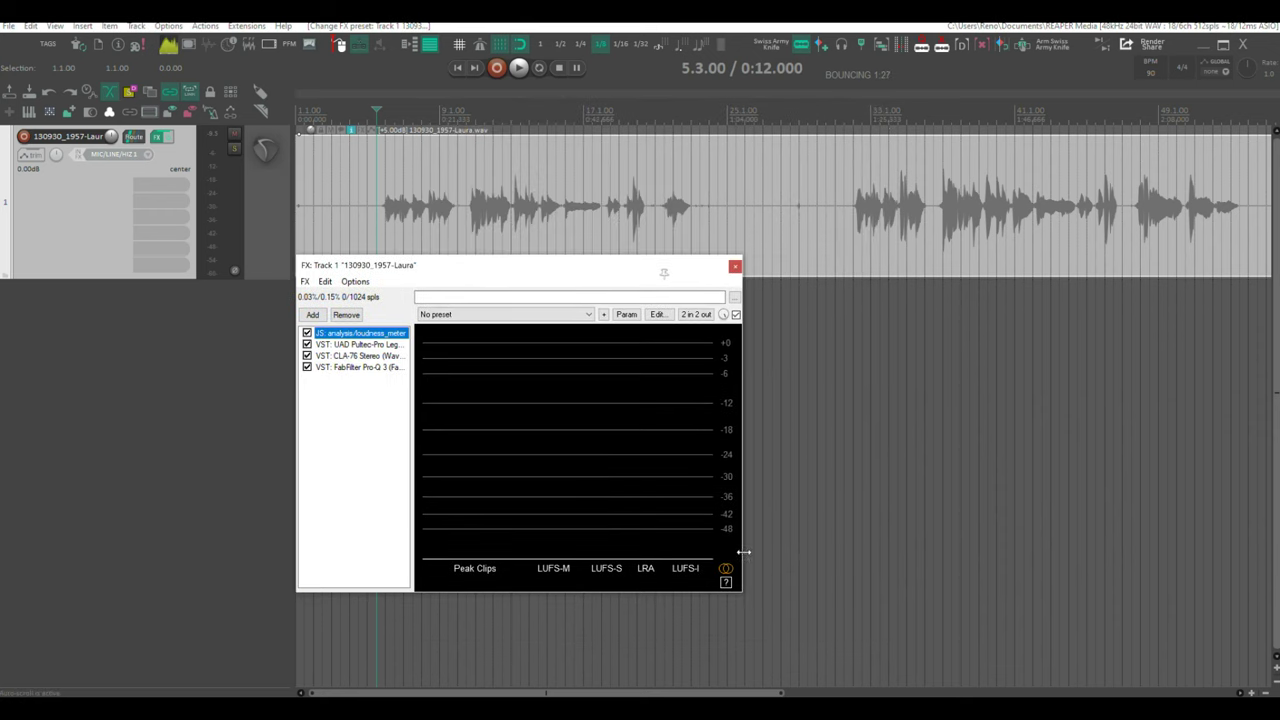
Turn on RMS momentary in the loudness meter's settings and play the vocal to check the meter.
{"action": "left_click", "coordinate": [726, 582]}
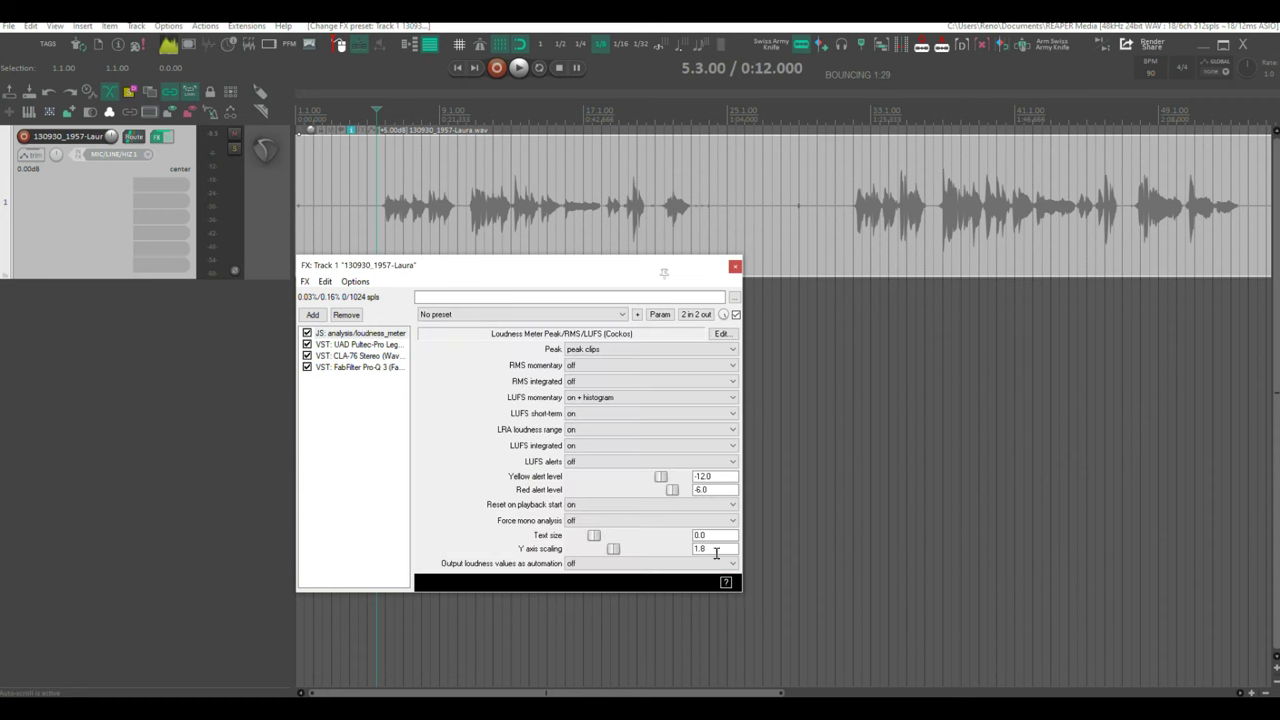
{"action": "left_click", "coordinate": [594, 368]}
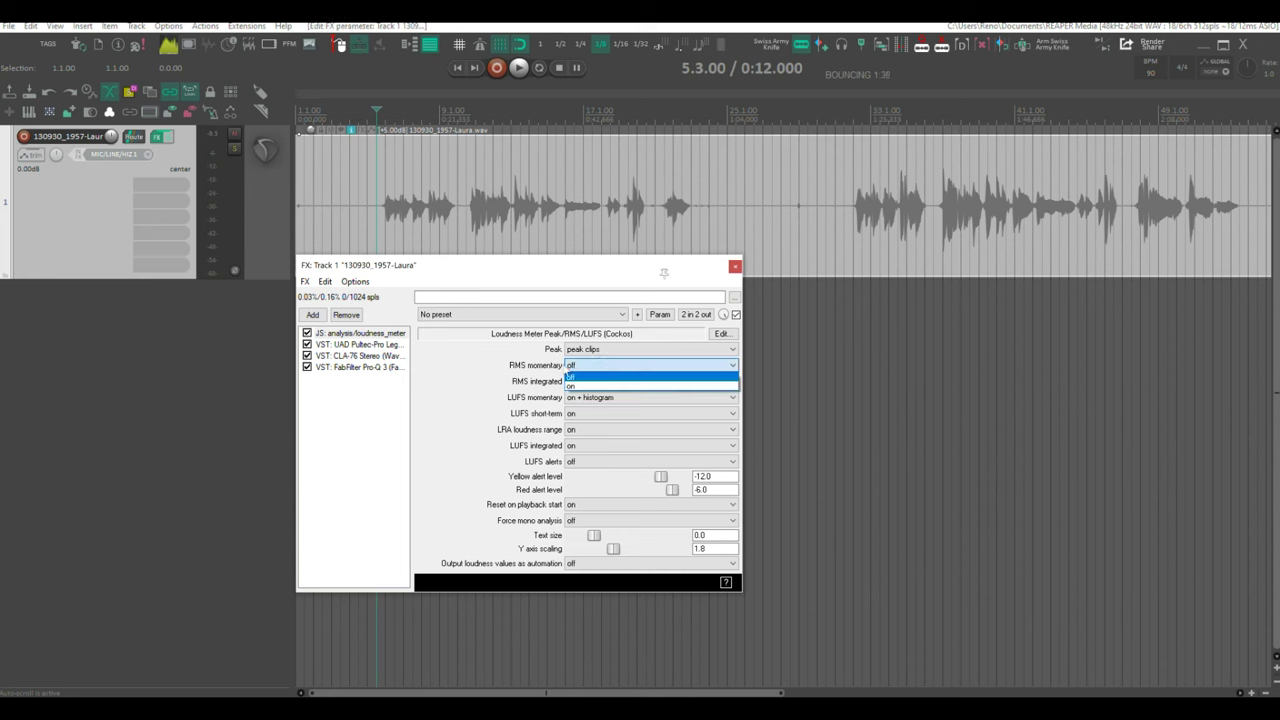
{"action": "left_click", "coordinate": [571, 386]}
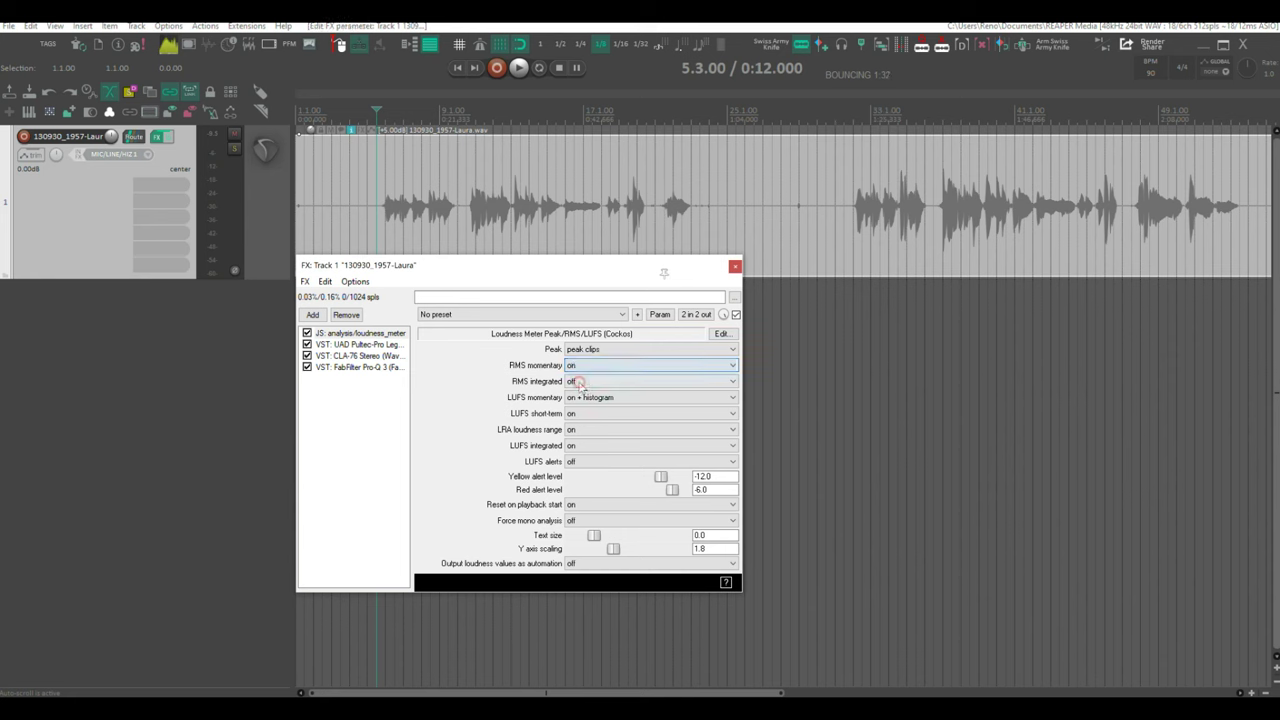
{"action": "left_click", "coordinate": [727, 584]}
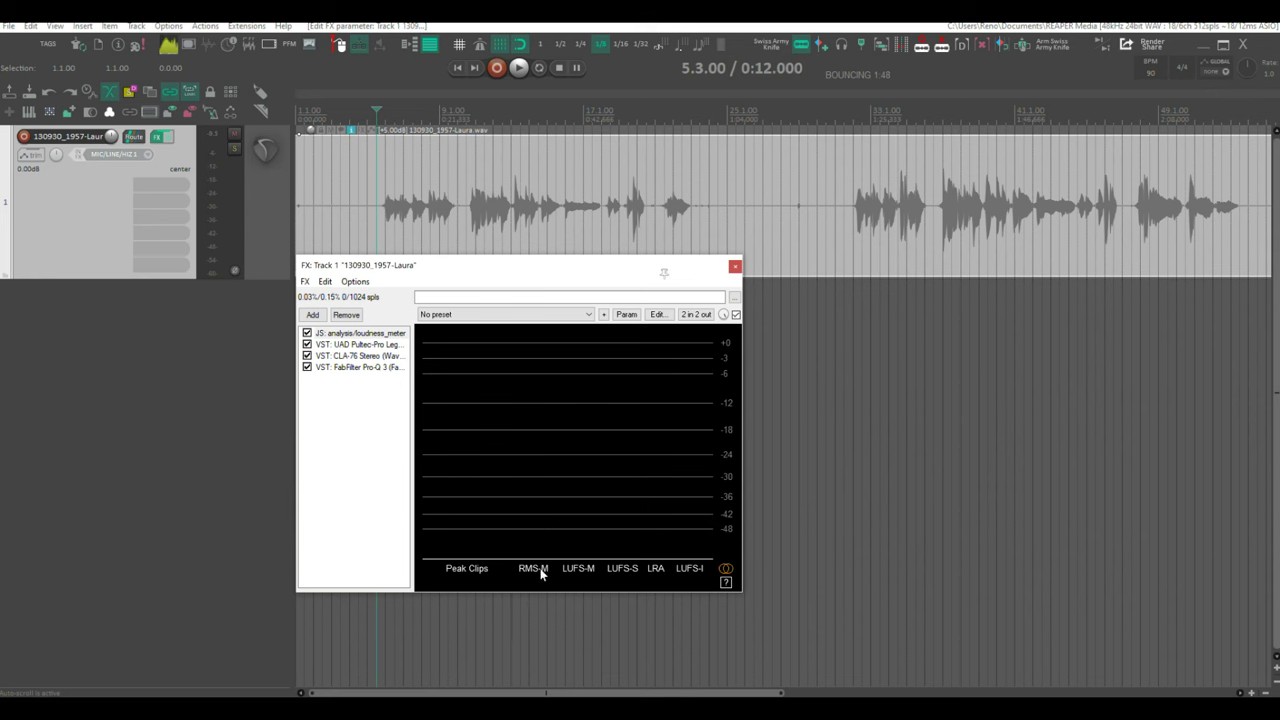
{"action": "key", "text": "space"}
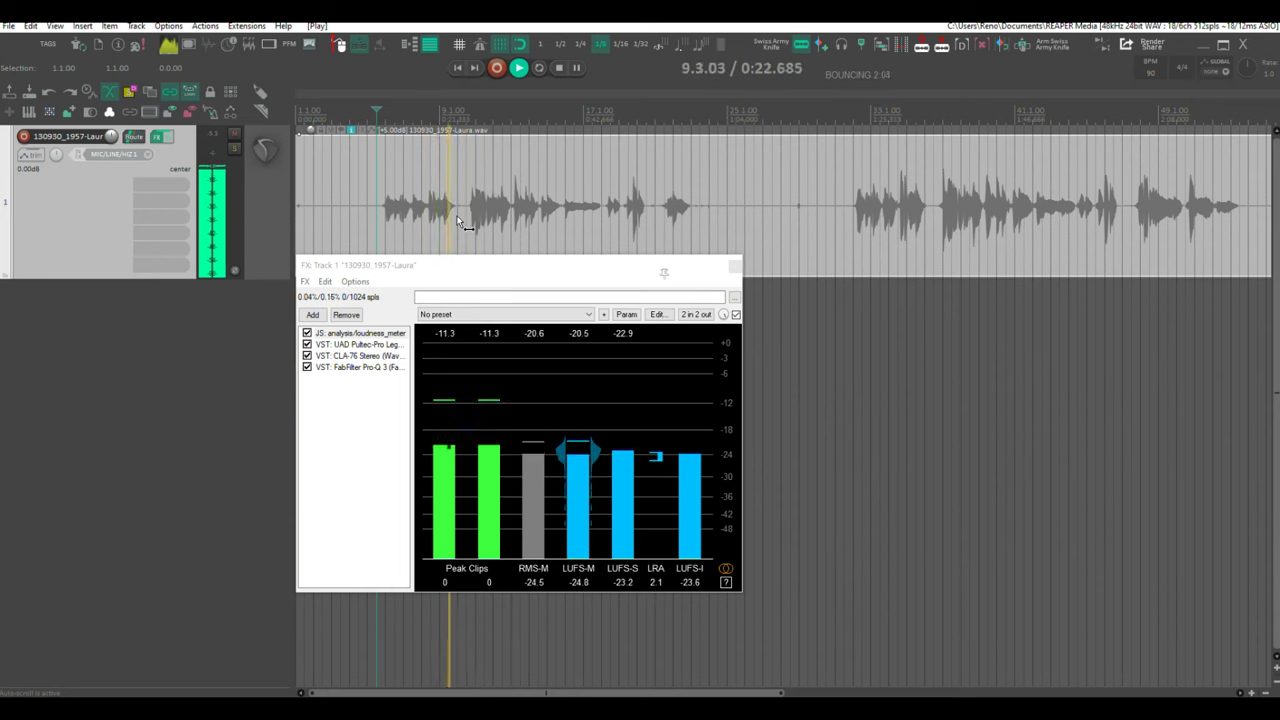
{"action": "key", "text": "space"}
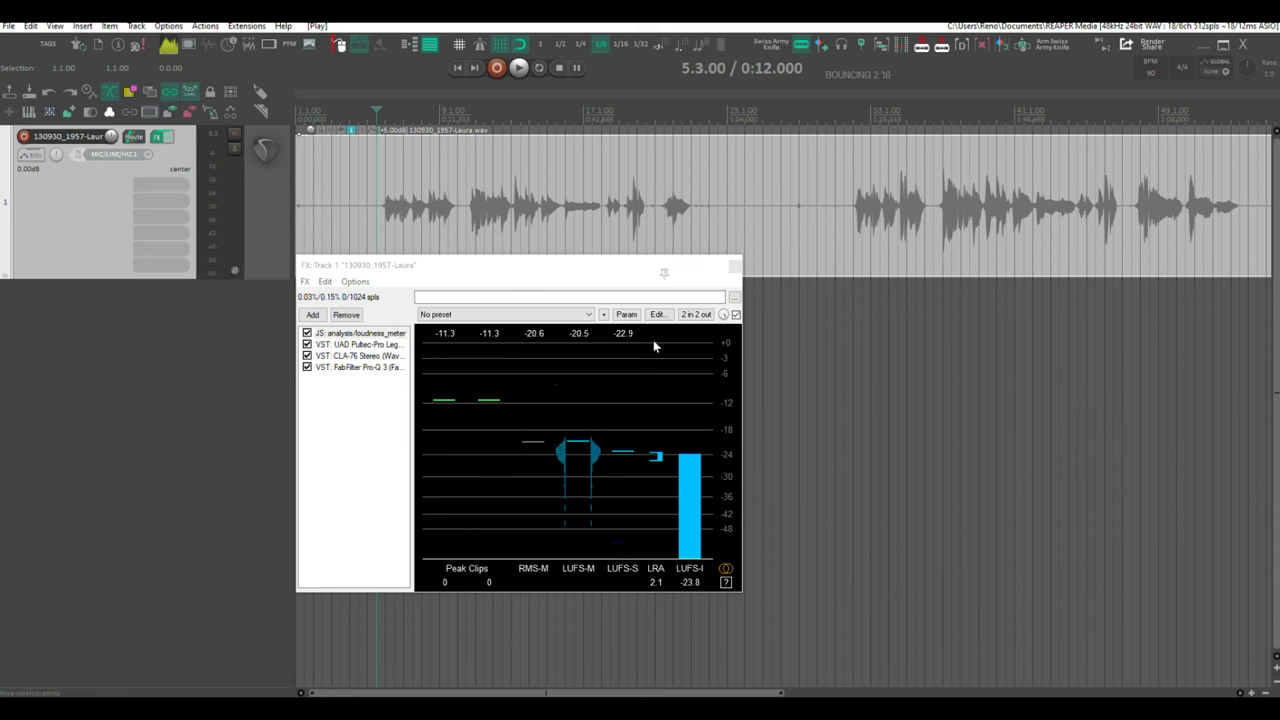
Set the loudness meter to output its loudness values as automation using RMS-M (inverted), and close the effects chain.
{"action": "left_click", "coordinate": [726, 583]}
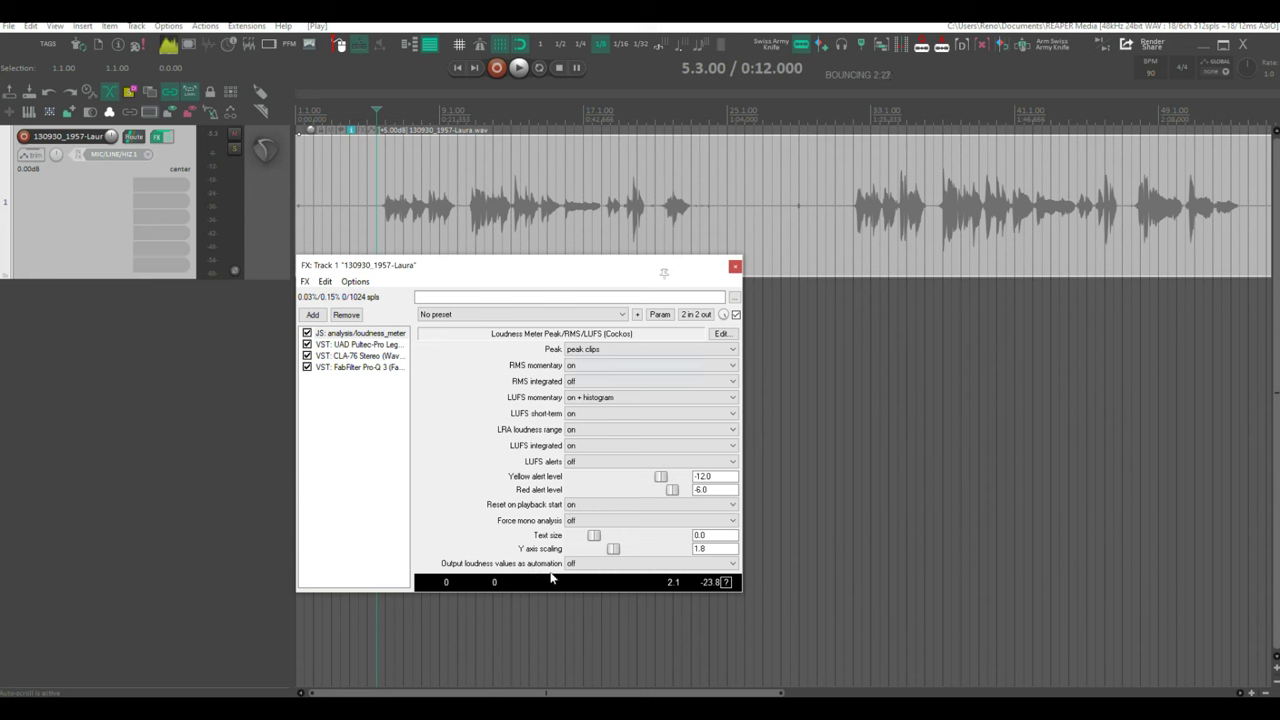
{"action": "left_click", "coordinate": [588, 564]}
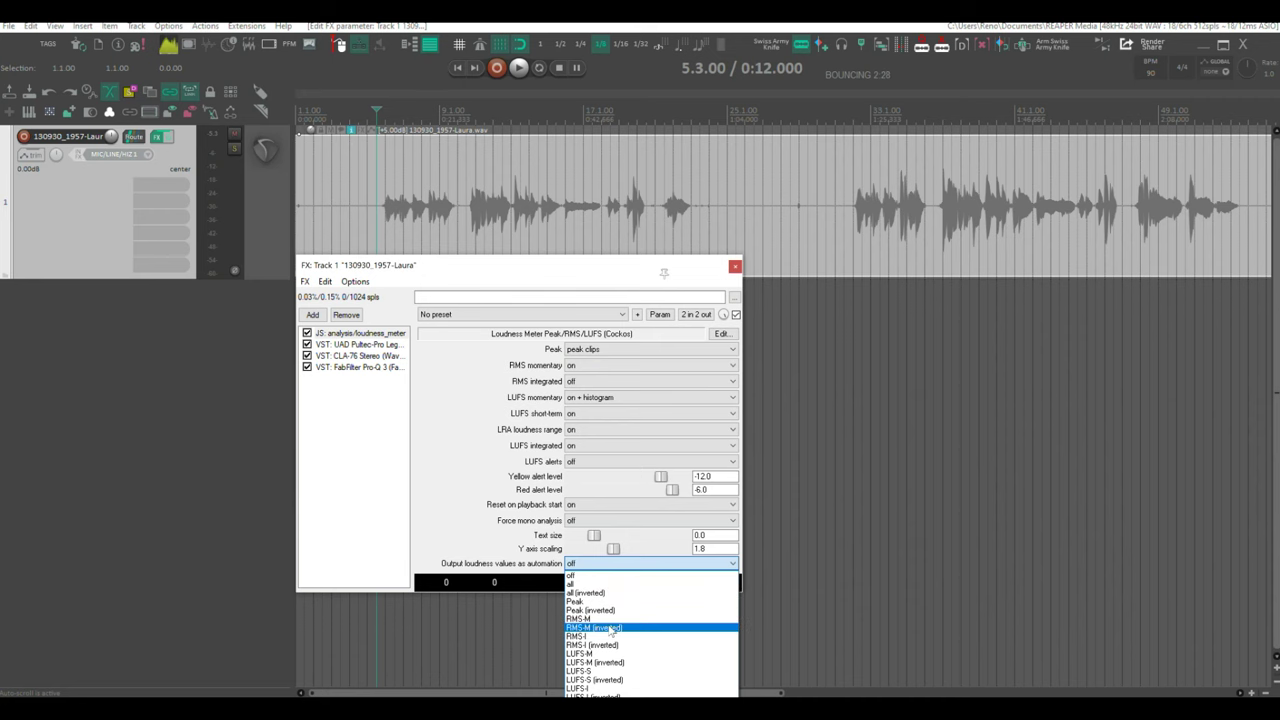
{"action": "left_click", "coordinate": [610, 628]}
{"action": "key", "text": "Escape"}
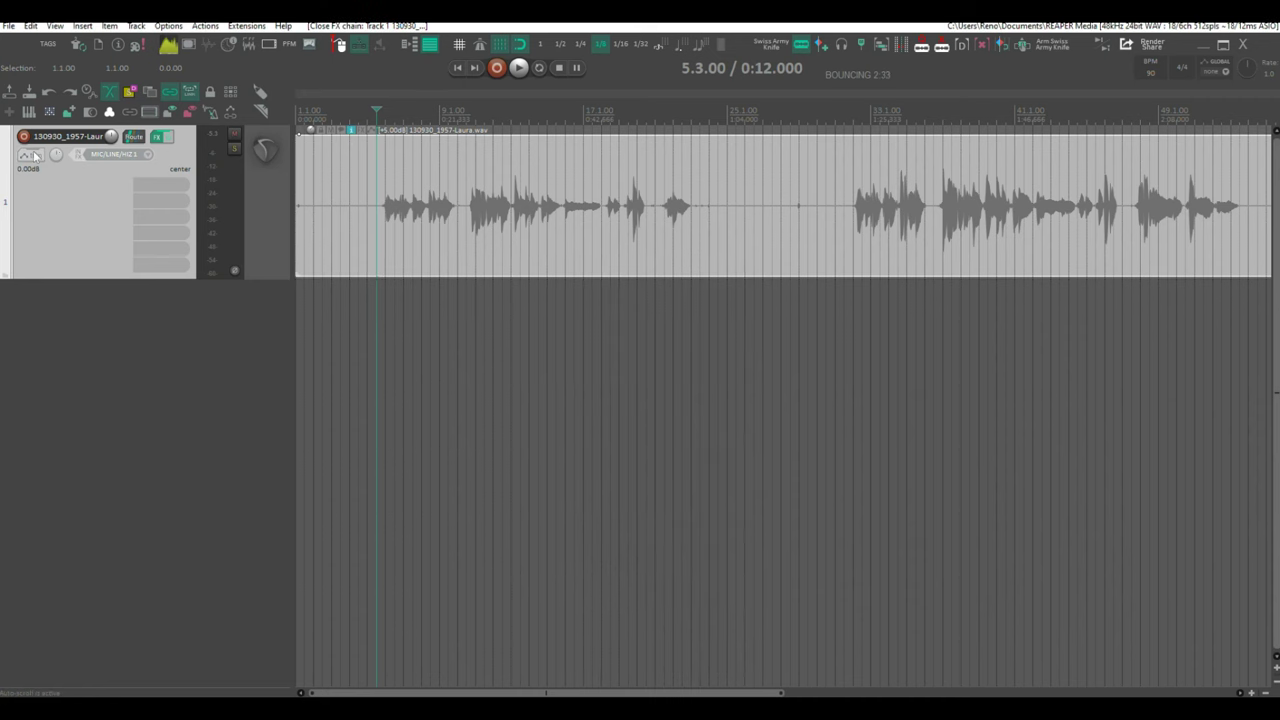
Set the vocal track's automation mode to Write and activate the loudness meter's RMS-M (output) envelope.
{"action": "left_click", "coordinate": [33, 156]}
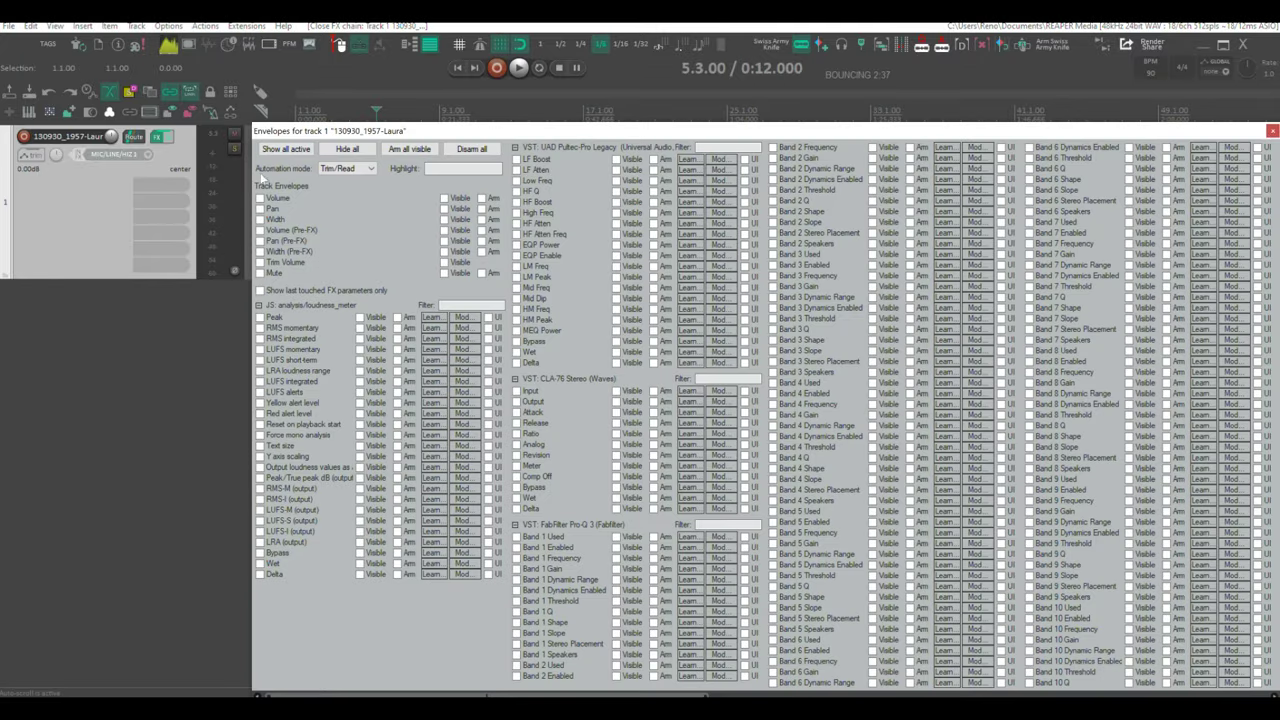
{"action": "left_click", "coordinate": [349, 170]}
{"action": "left_click", "coordinate": [349, 170]}
{"action": "left_click", "coordinate": [349, 170]}
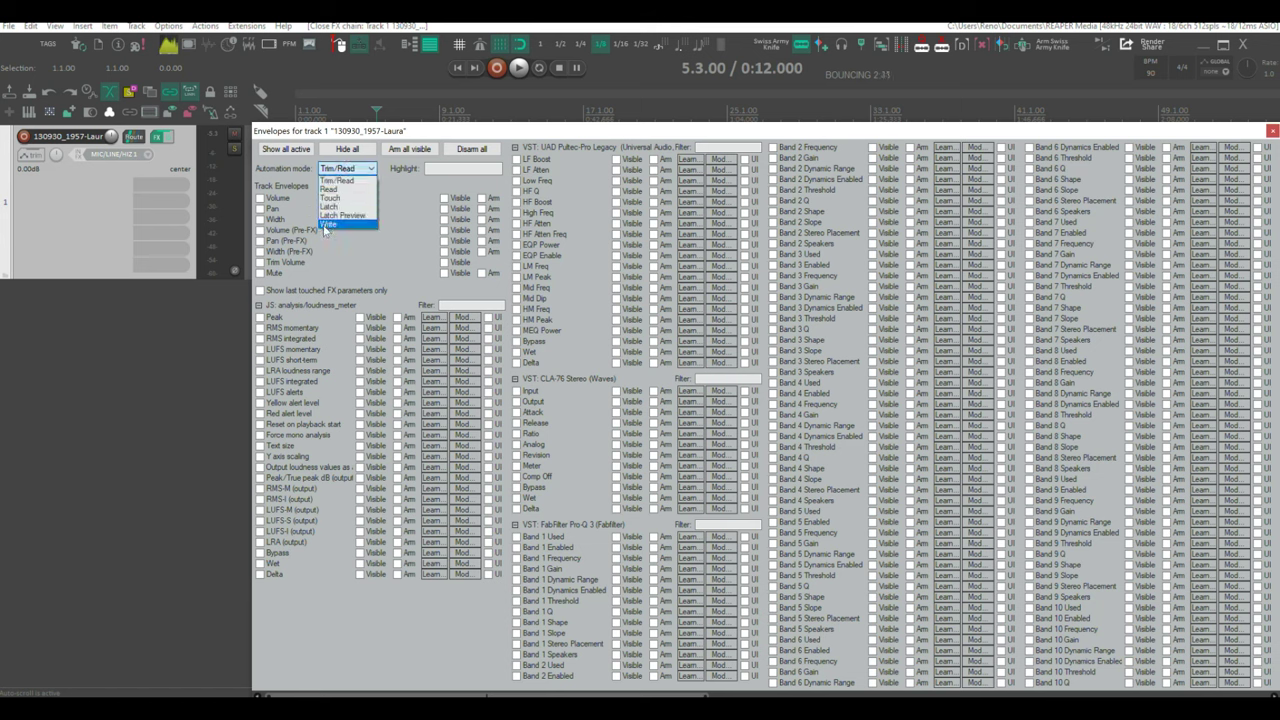
{"action": "left_click", "coordinate": [330, 224]}
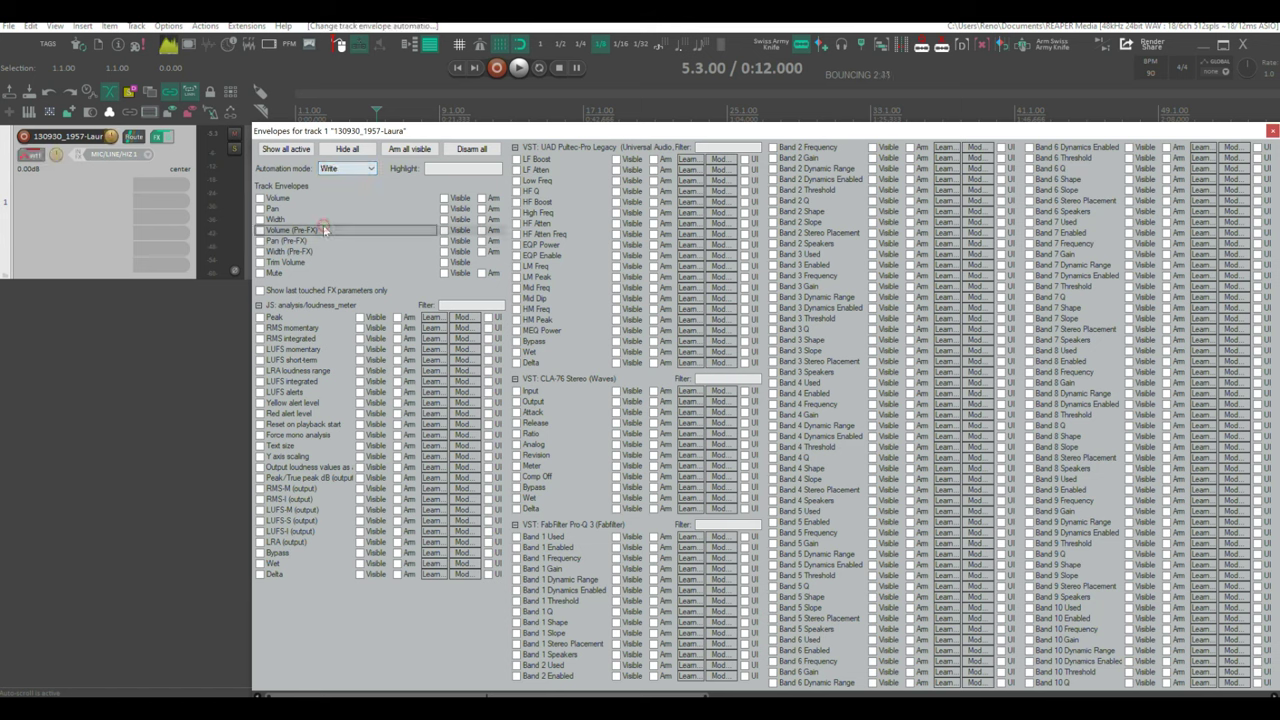
{"action": "left_click", "coordinate": [260, 488]}
{"action": "left_click", "coordinate": [1272, 131]}
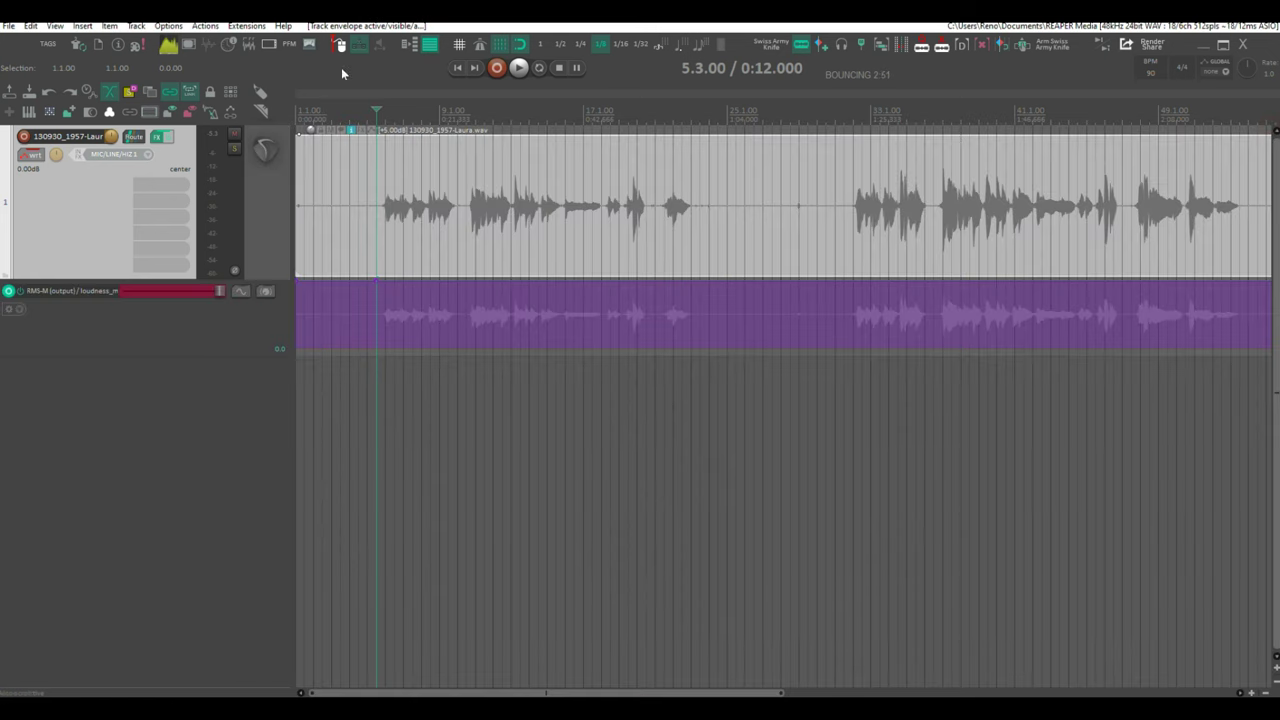
Find the "Options: Always record to automation items" action by filtering for "automation item" and run it.
{"action": "left_click", "coordinate": [206, 27]}
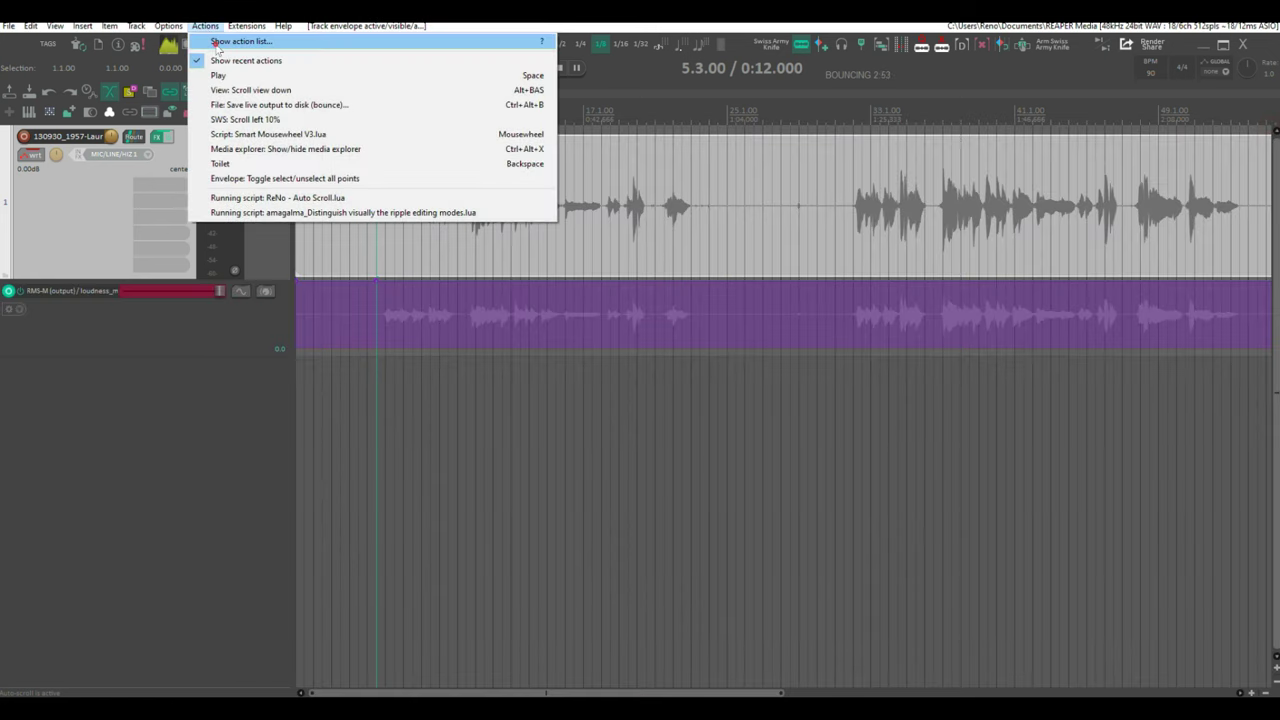
{"action": "left_click", "coordinate": [216, 42]}
{"action": "type", "text": "write automatio"}
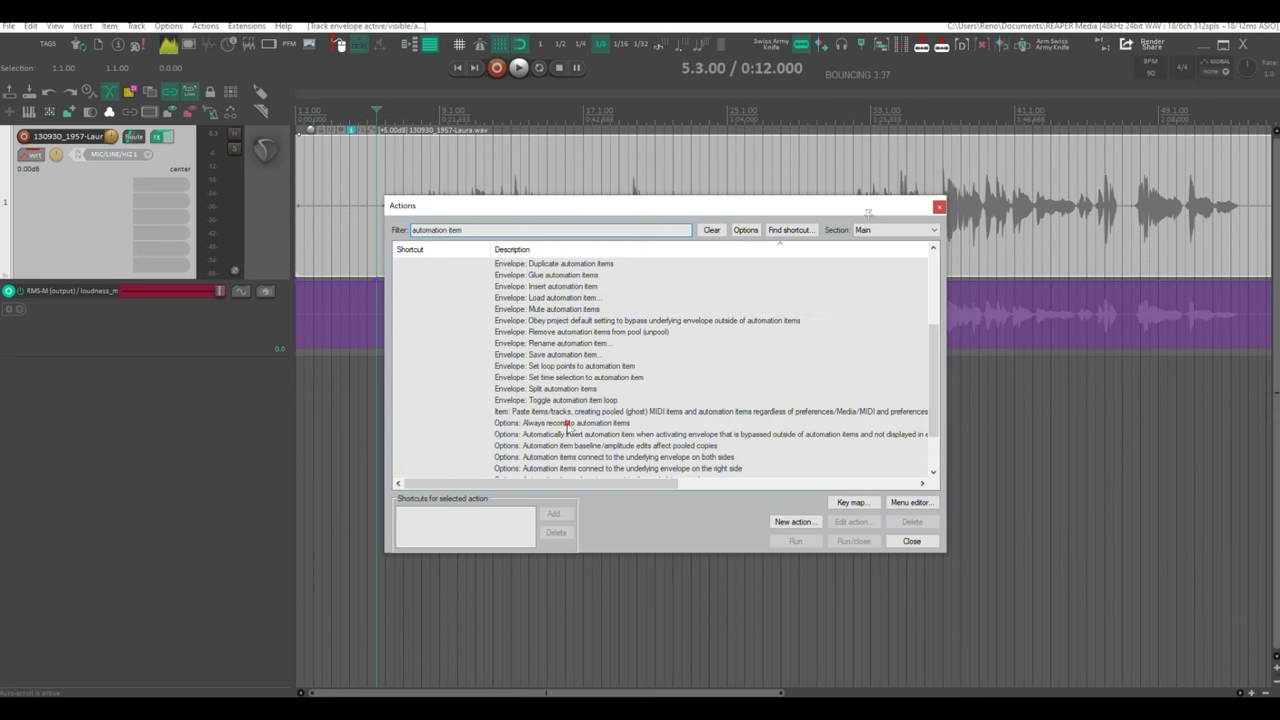
{"action": "left_click", "coordinate": [568, 423]}
{"action": "left_click_drag", "start_coordinate": [528, 484], "coordinate": [719, 487]}
{"action": "left_click_drag", "start_coordinate": [625, 491], "coordinate": [440, 487]}
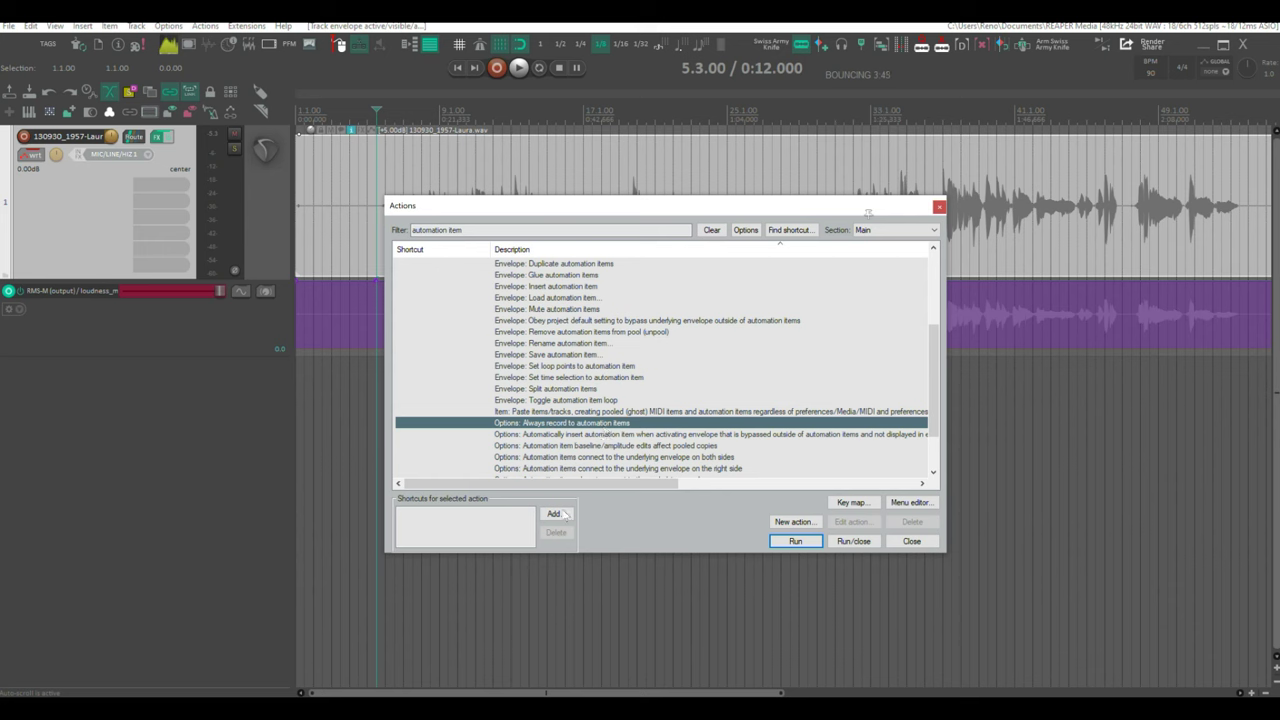
{"action": "left_click", "coordinate": [795, 541]}
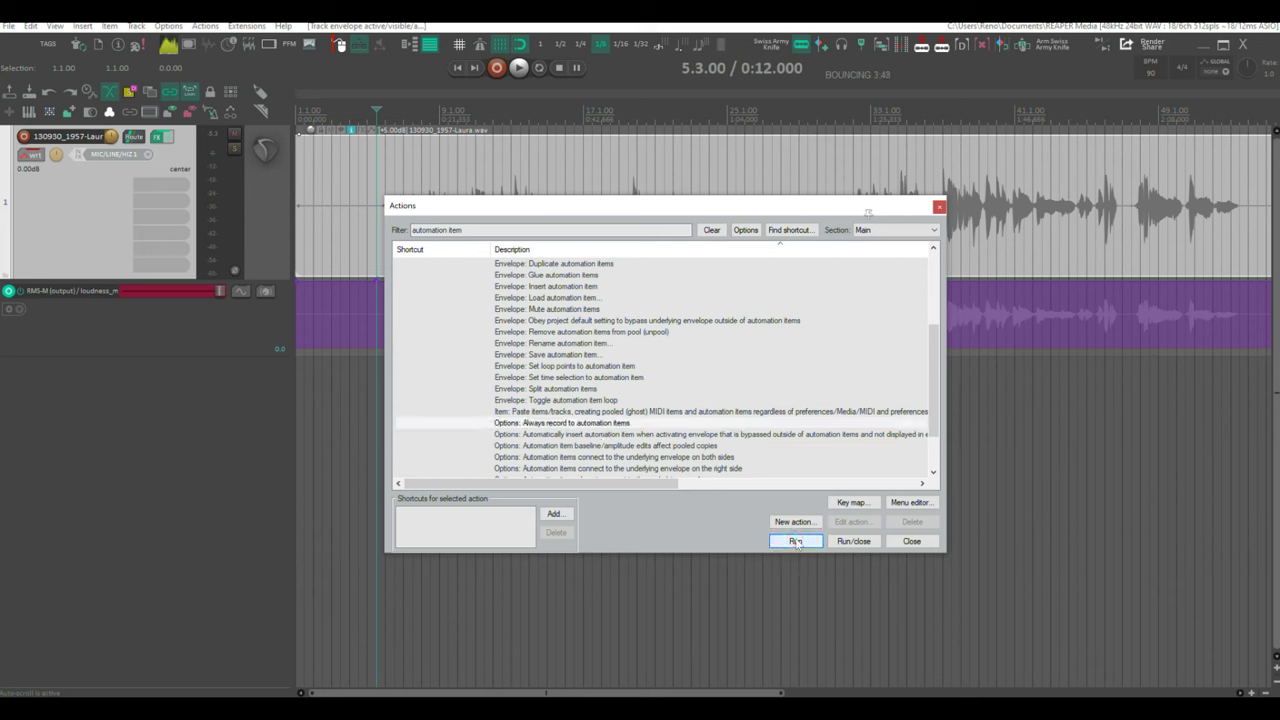
{"action": "left_click", "coordinate": [939, 208]}
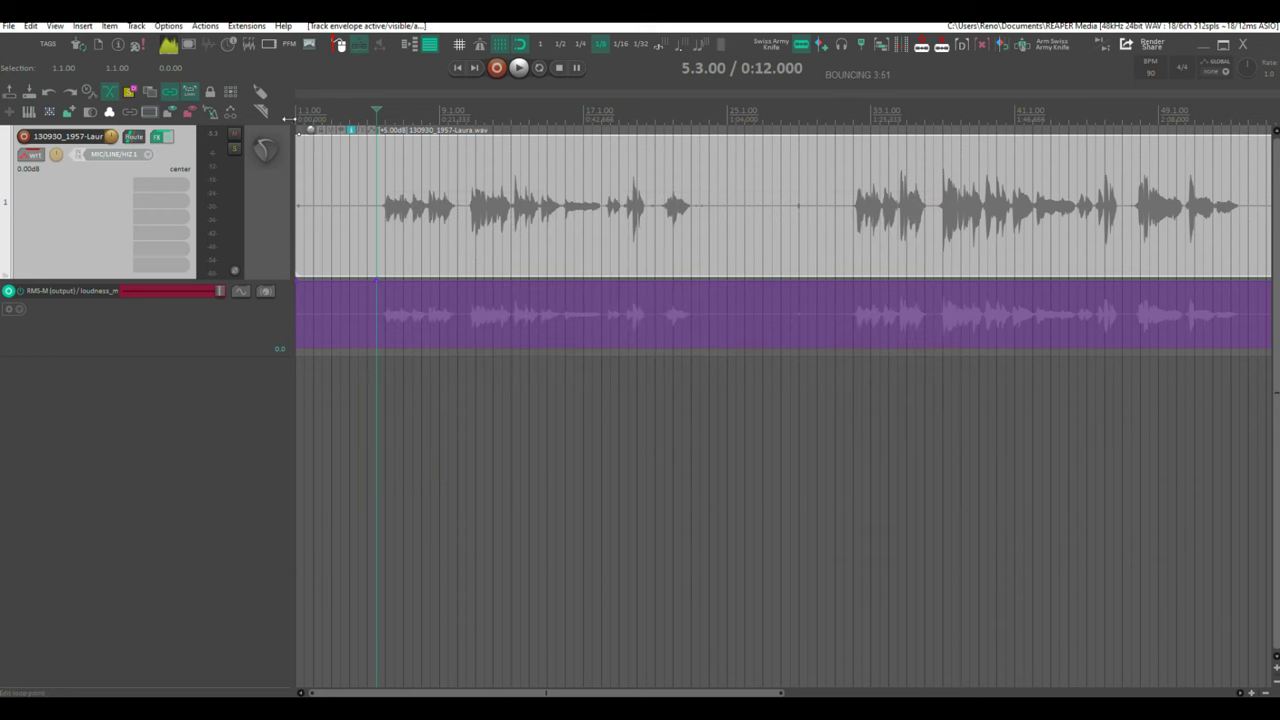
Record the RMS-M output automation by playing the track from bar 5.1.00 through the first vocal section.
{"action": "left_click", "coordinate": [367, 109]}
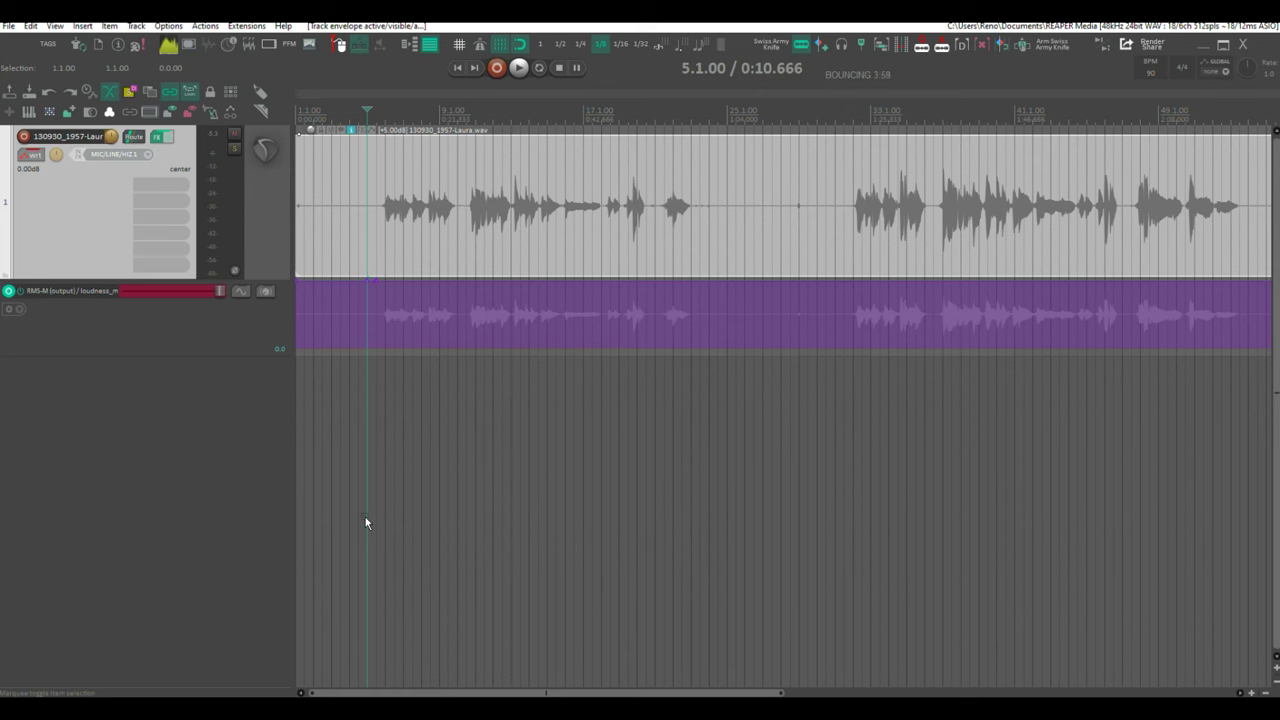
{"action": "key", "text": "space"}
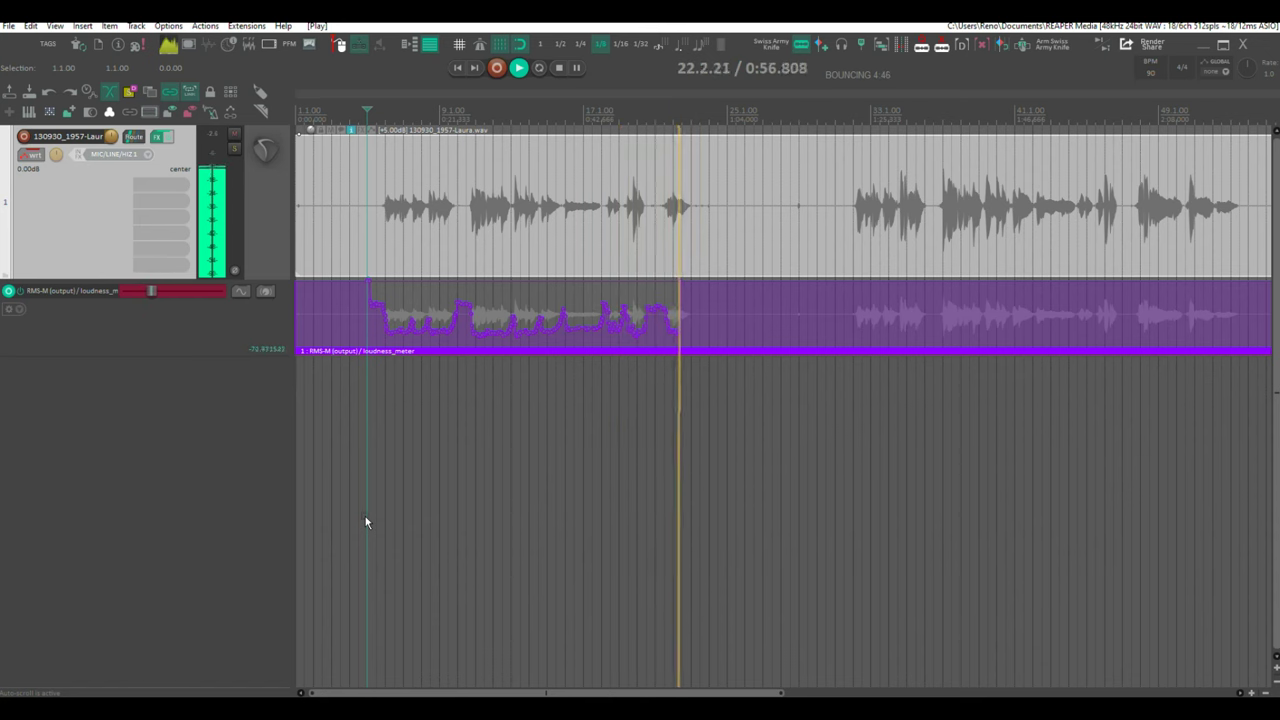
{"action": "key", "text": "space"}
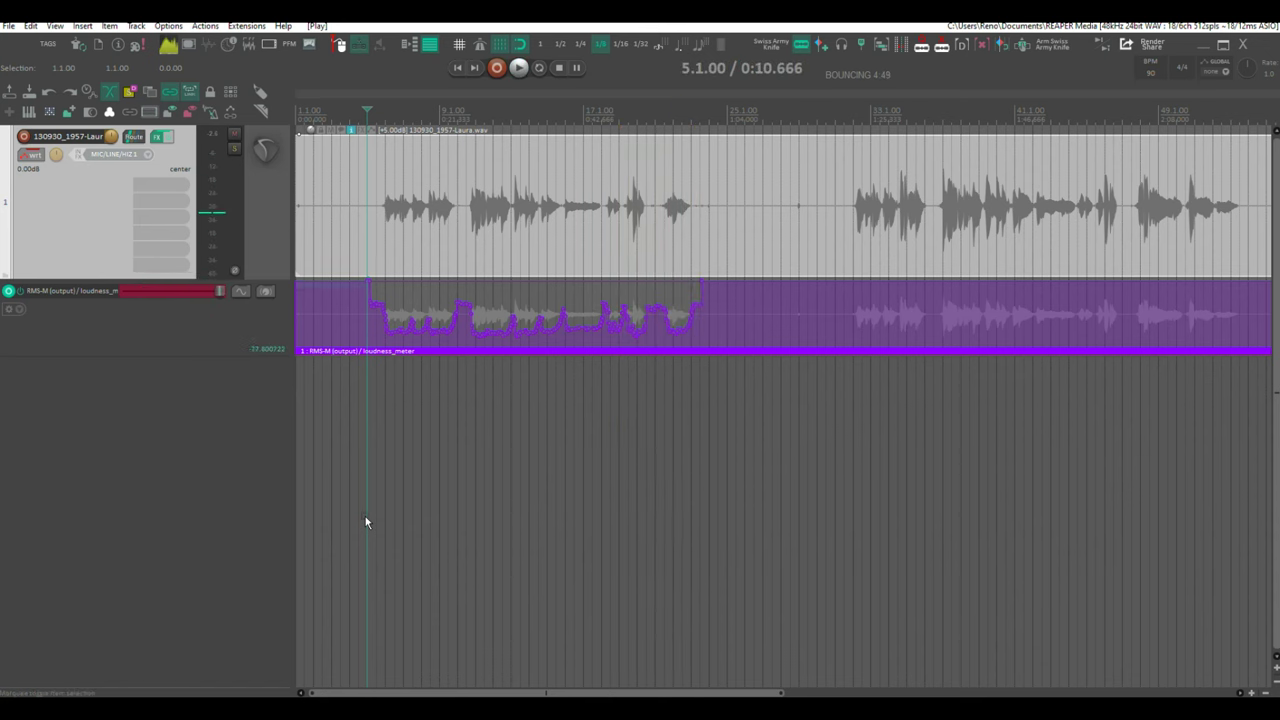
Set the vocal track's automation mode back to Trim/Read.
{"action": "left_click", "coordinate": [30, 155]}
{"action": "left_click", "coordinate": [349, 169]}
{"action": "left_click", "coordinate": [340, 180]}
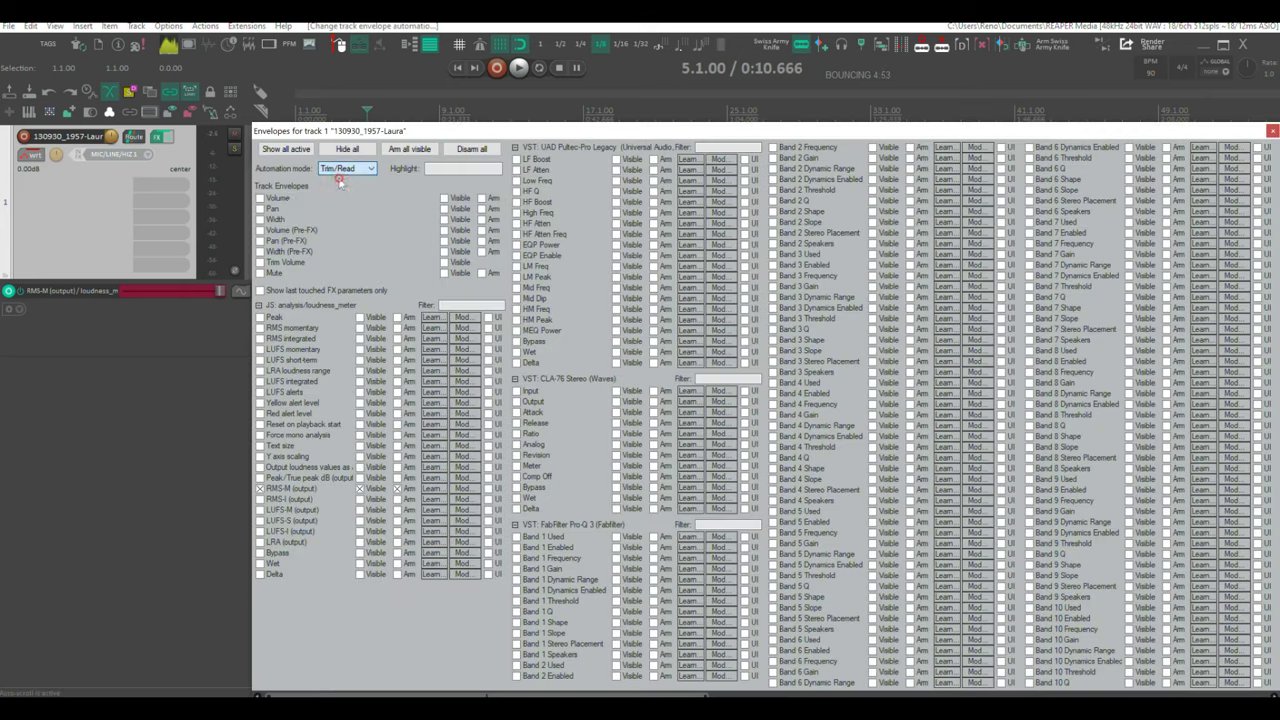
{"action": "left_click", "coordinate": [1272, 131]}
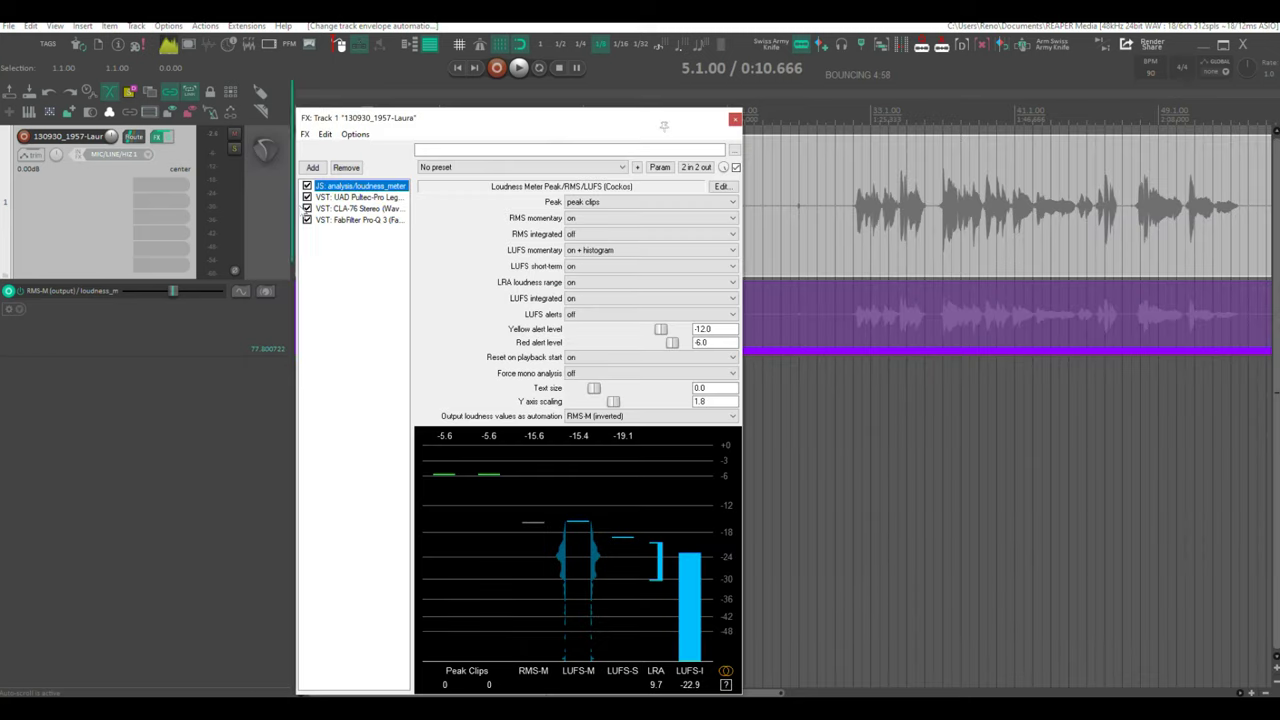
Bypass the Pultec-Pro, CLA-76 and Pro-Q 3 effects, leaving the loudness meter active, and close the effects chain.
{"action": "left_click", "coordinate": [307, 197]}
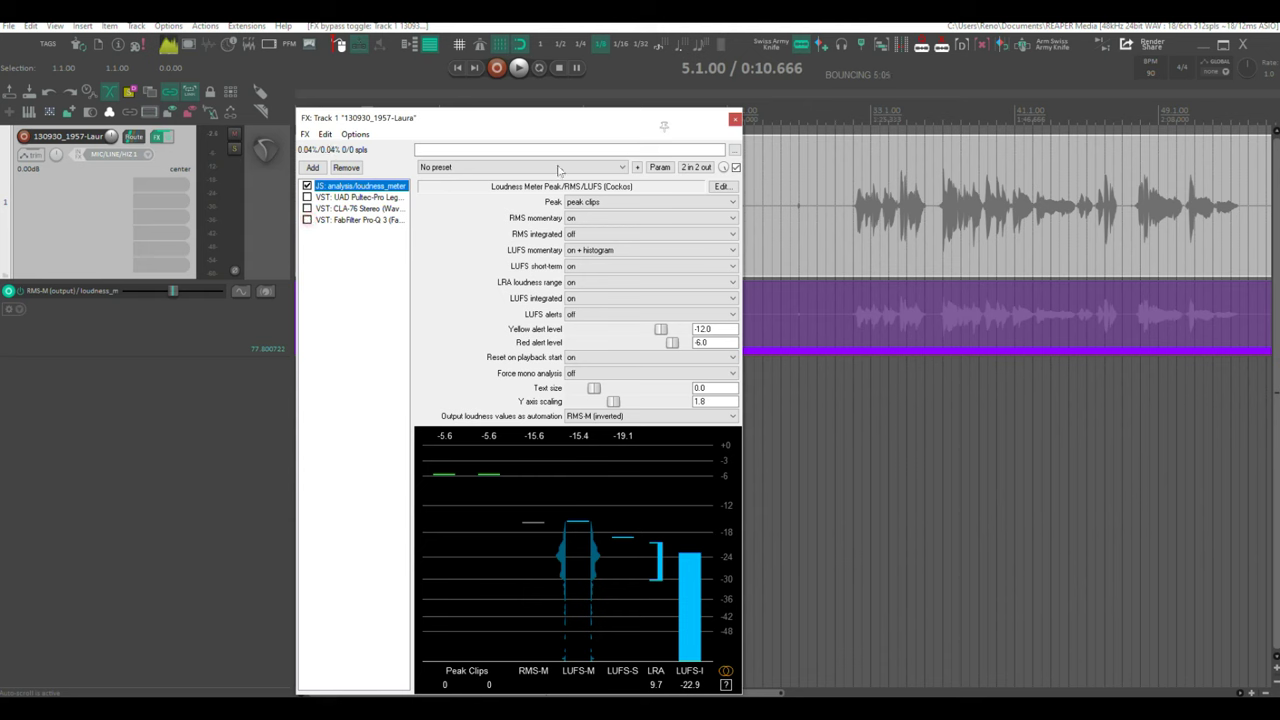
{"action": "left_click", "coordinate": [735, 119]}
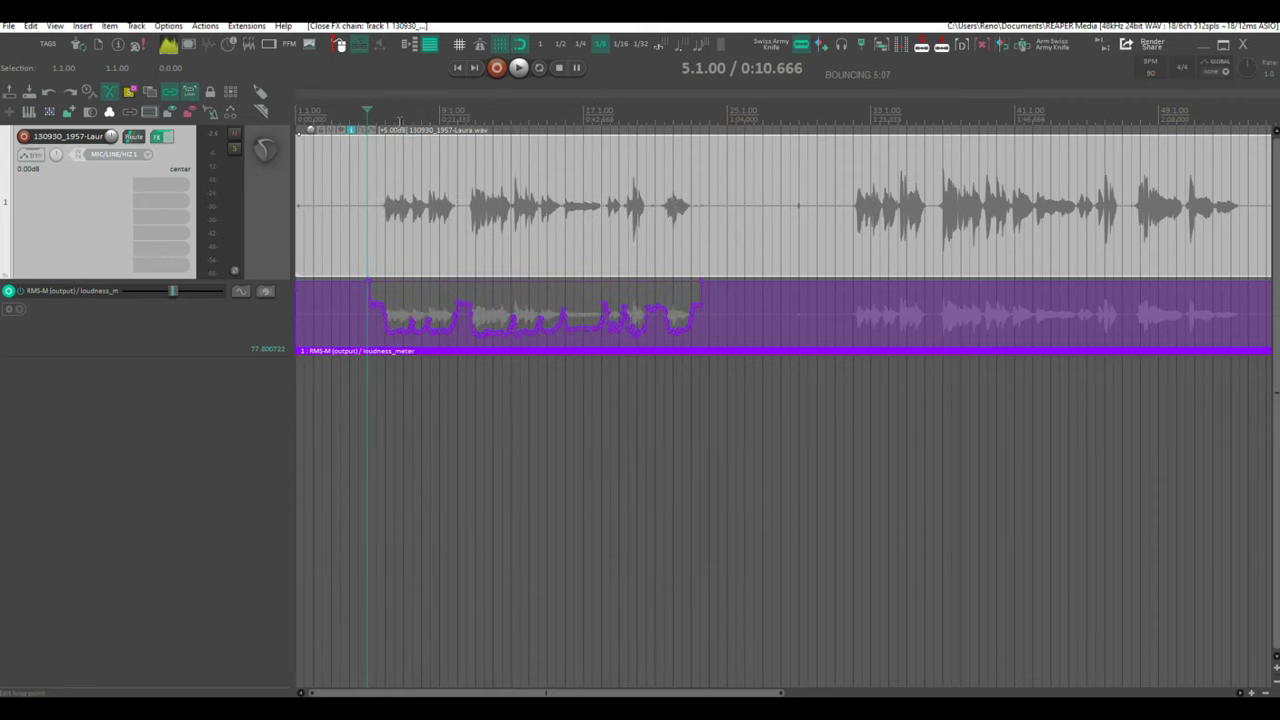
{"action": "scroll", "coordinate": [389, 116], "scroll_direction": "down", "scroll_amount": 1}
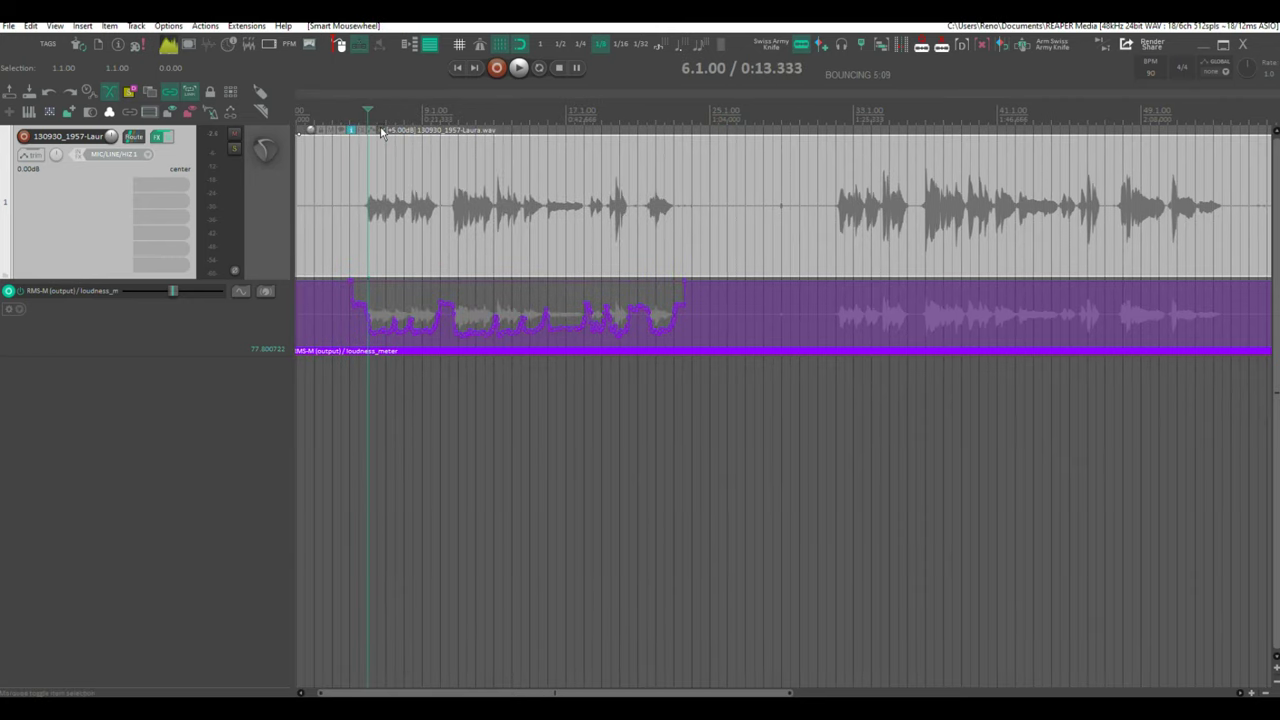
Play the vocal from bar 6.1.00 with the track's effects chain enabled and bypassed for comparison, and re-enable the chain.
{"action": "scroll", "coordinate": [377, 98], "scroll_direction": "up", "scroll_amount": 2}
{"action": "scroll", "coordinate": [396, 91], "scroll_direction": "left", "scroll_amount": 1}
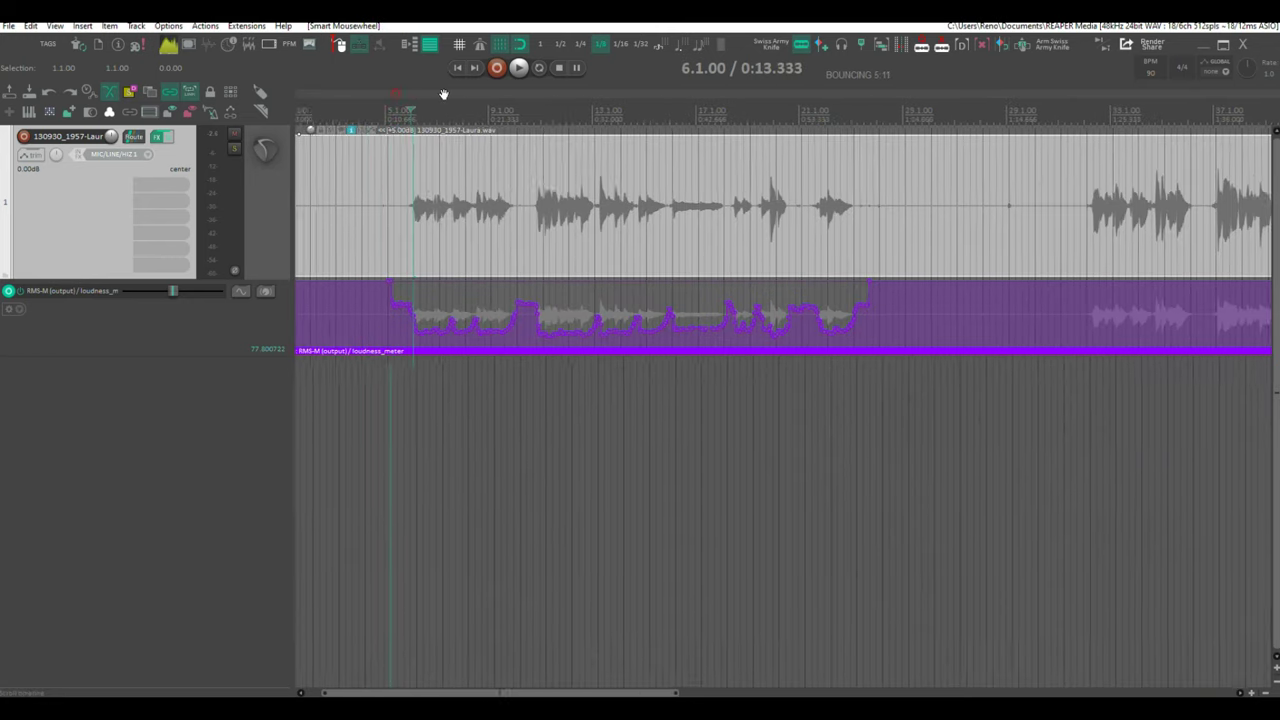
{"action": "key", "text": "space"}
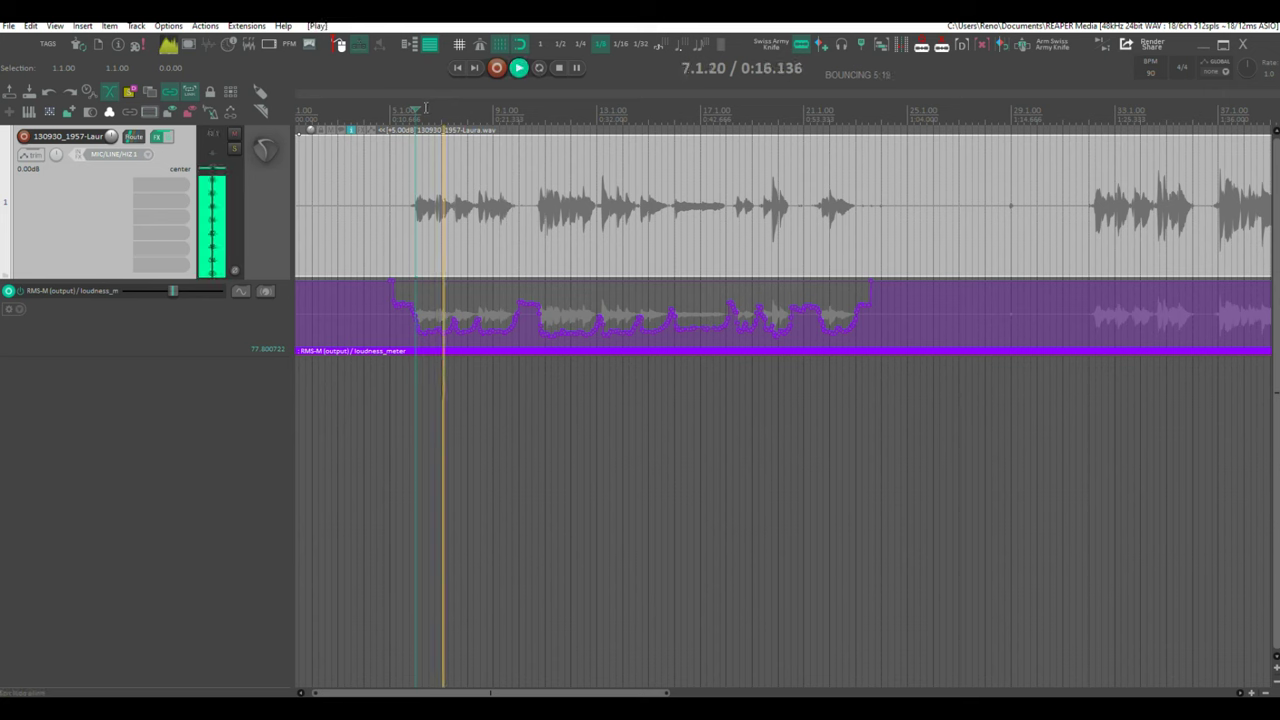
{"action": "key", "text": "space"}
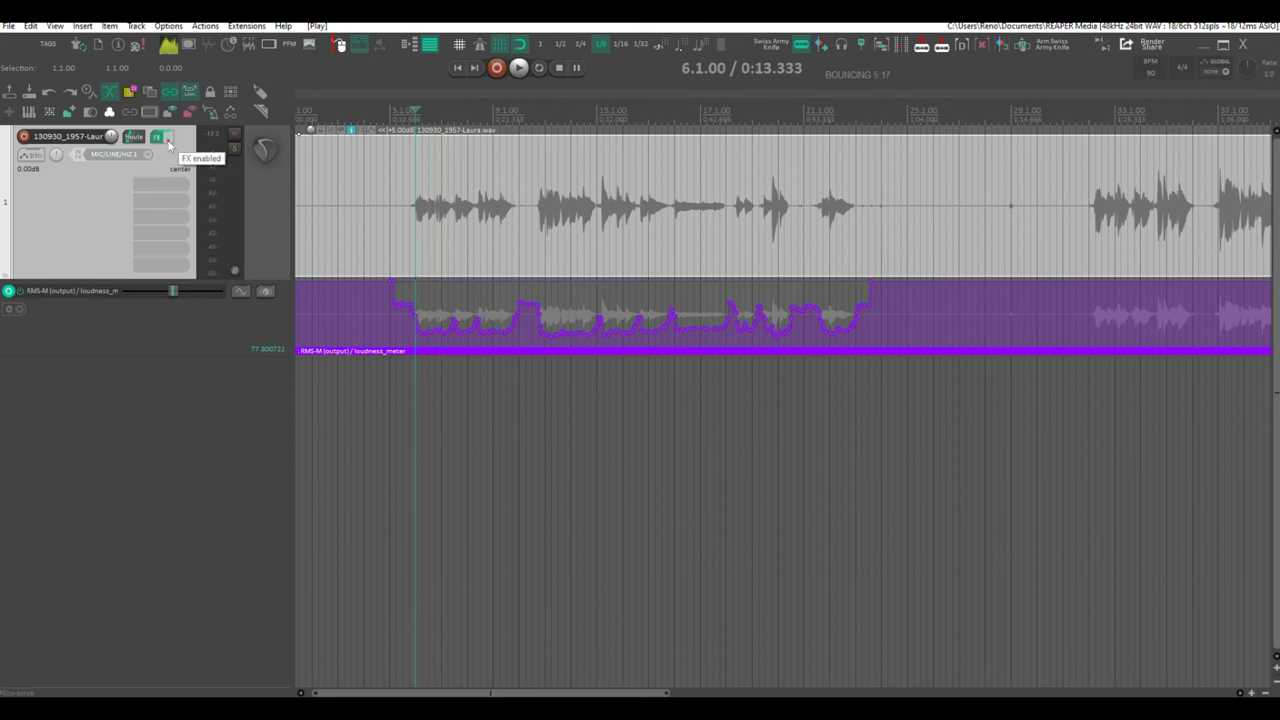
{"action": "left_click", "coordinate": [168, 140]}
{"action": "key", "text": "space"}
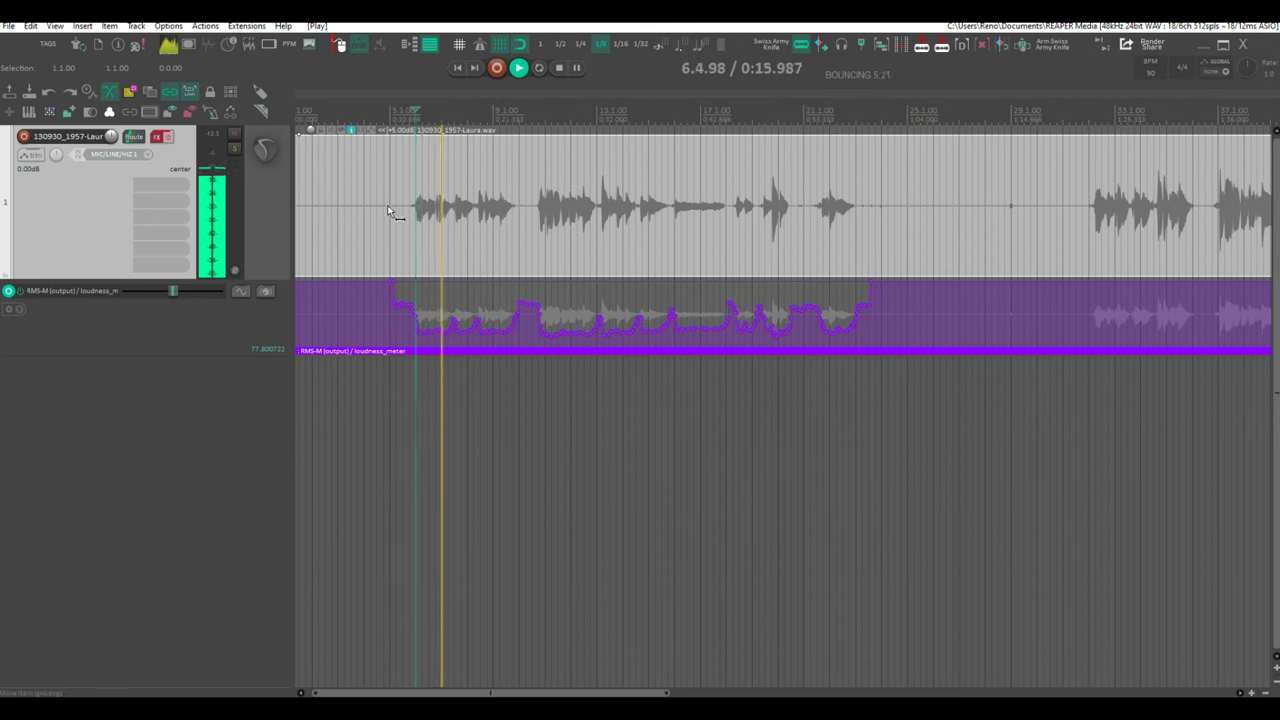
{"action": "key", "text": "space"}
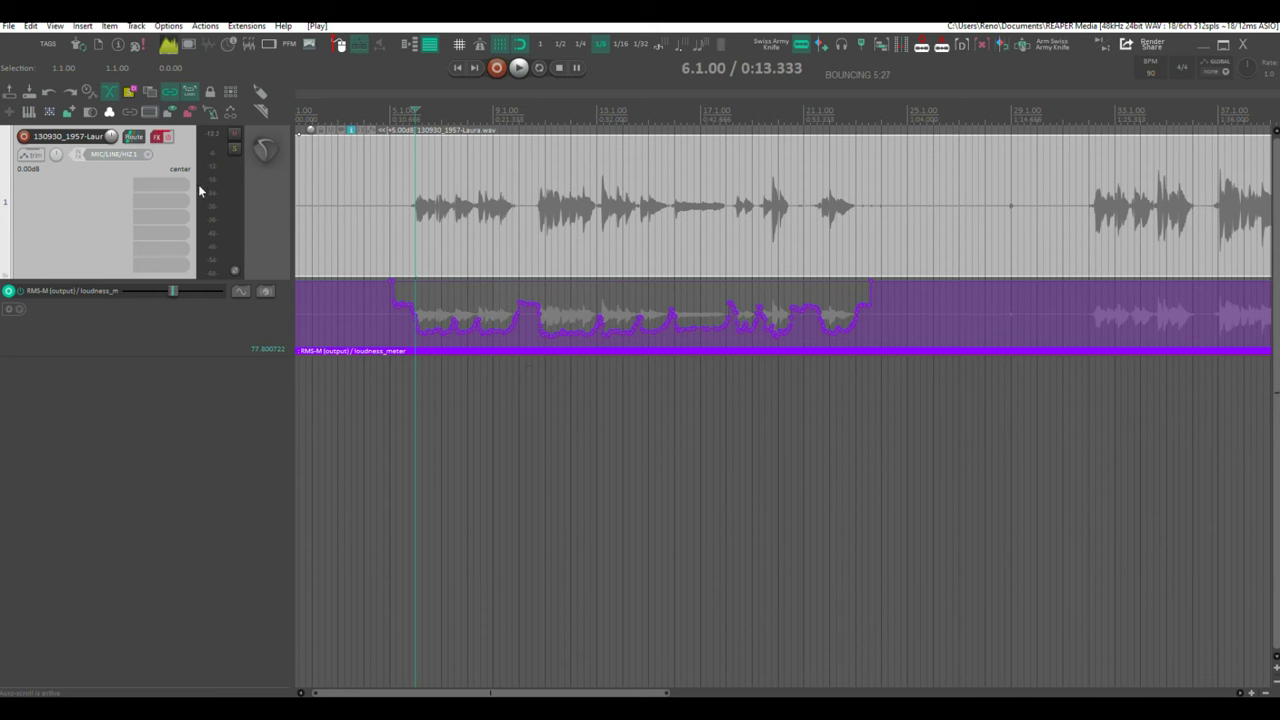
{"action": "left_click", "coordinate": [166, 136]}
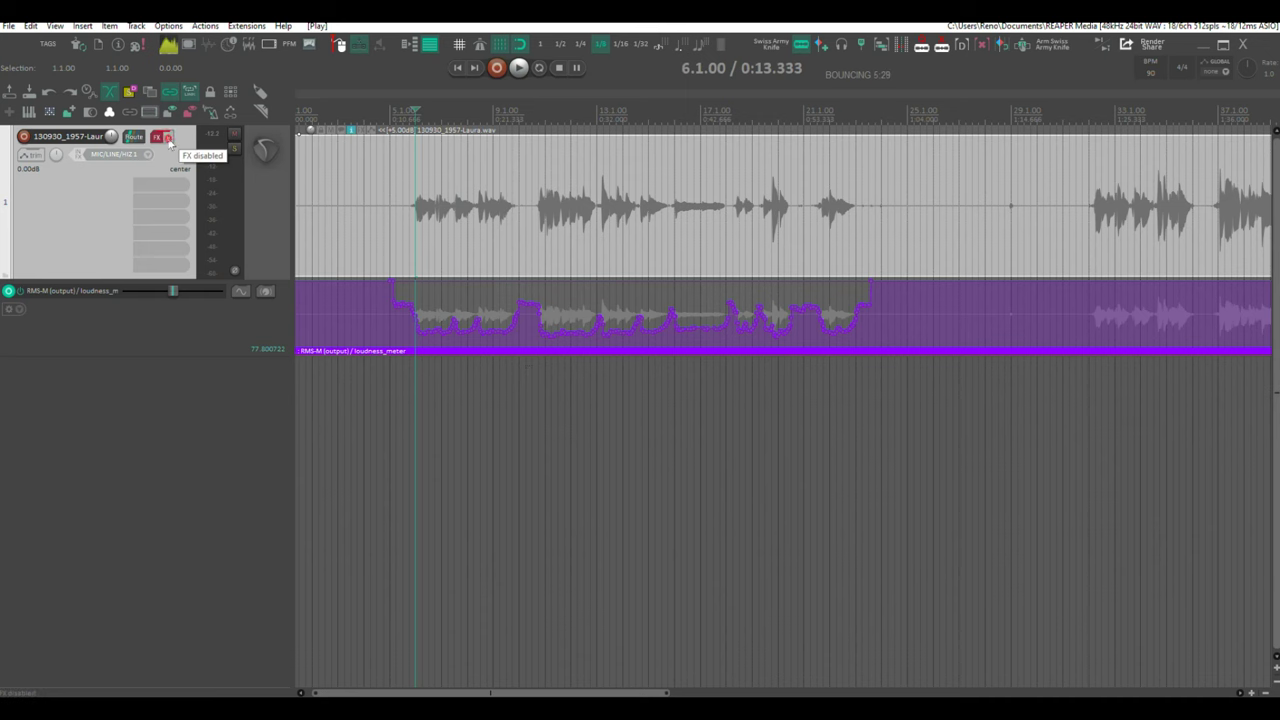
Shift the RMS-M automation item's contents about 0.2 s earlier to line the curve up with the start of the vocal.
{"action": "scroll", "coordinate": [390, 108], "scroll_direction": "up", "scroll_amount": 6}
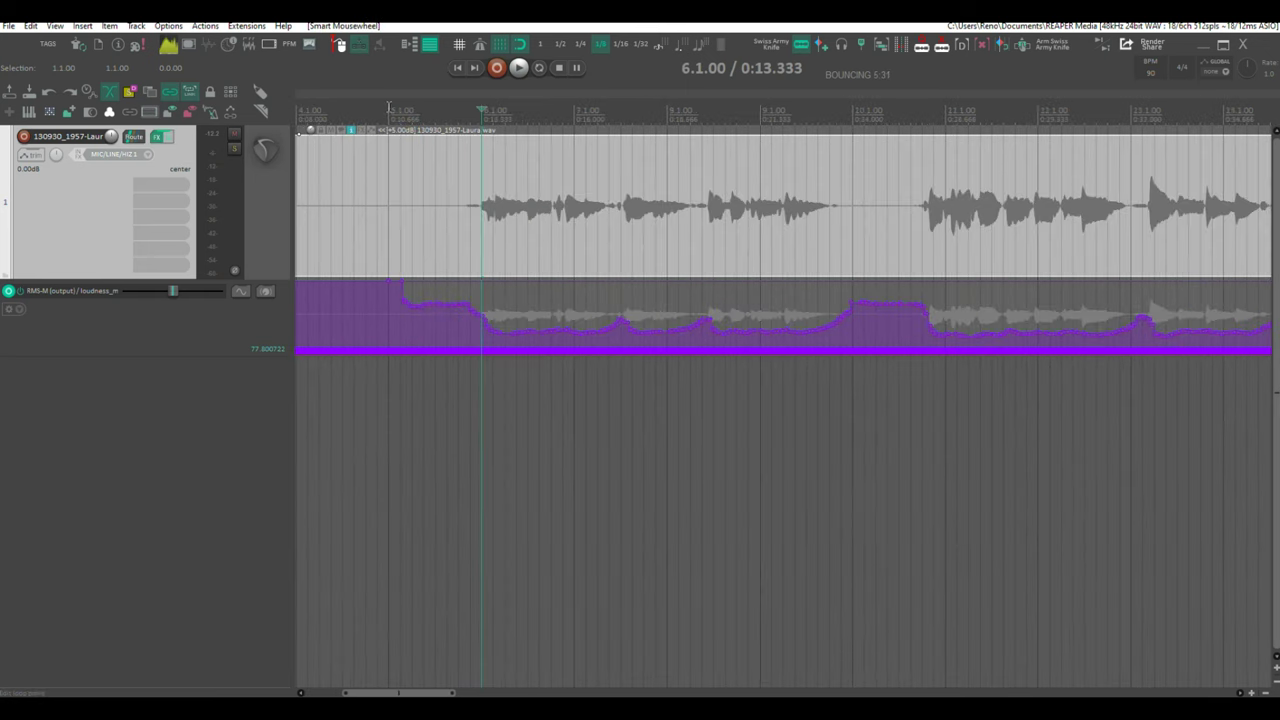
{"action": "scroll", "coordinate": [390, 108], "scroll_direction": "up", "scroll_amount": 3}
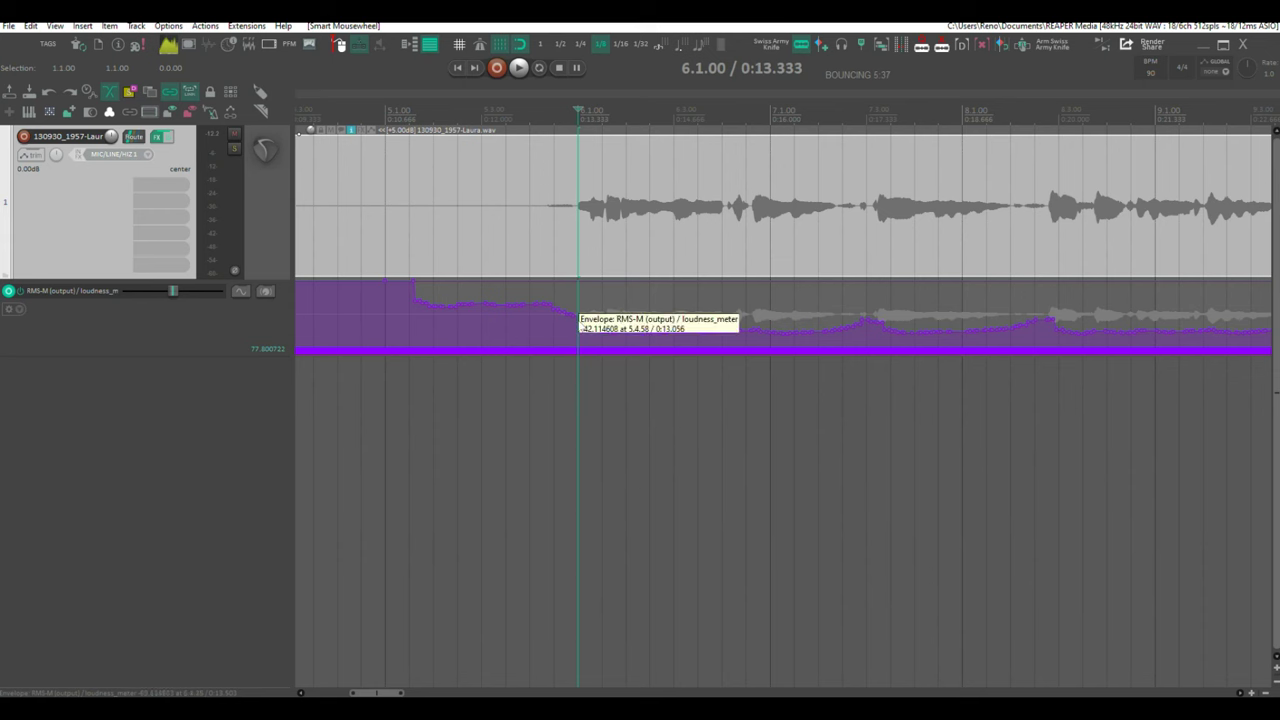
{"action": "left_click", "coordinate": [646, 352]}
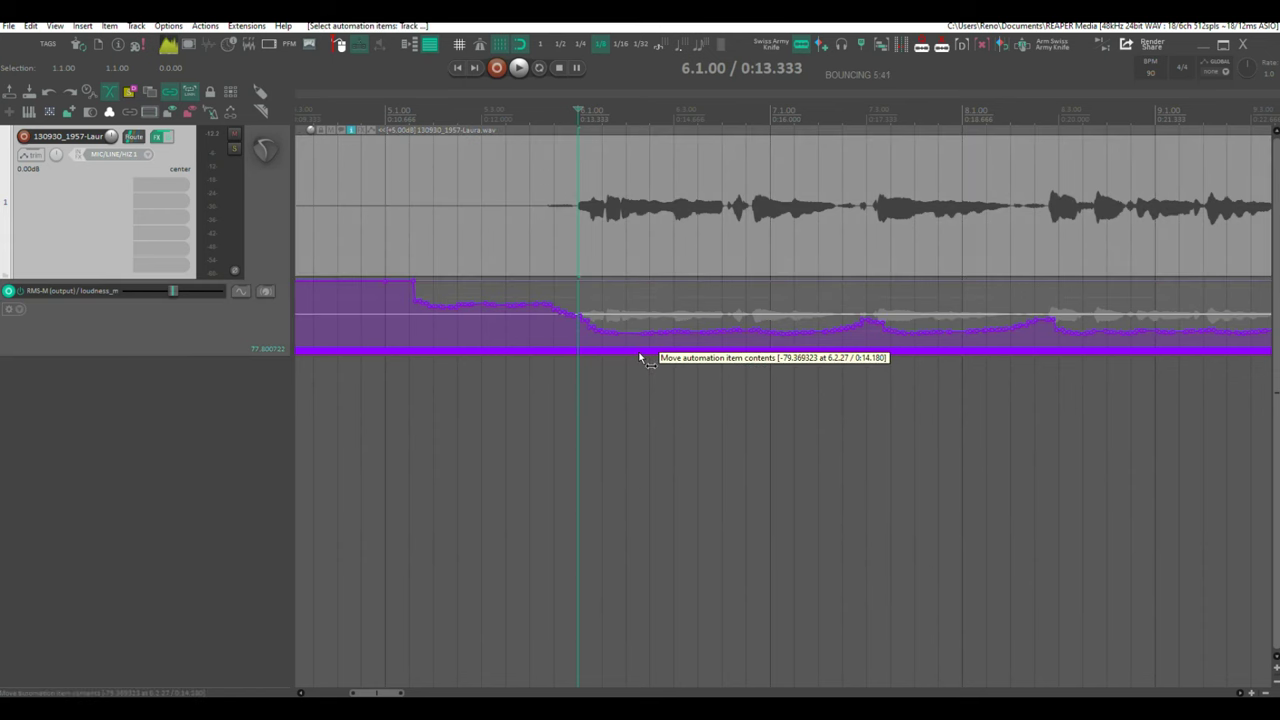
{"action": "left_click_drag", "start_coordinate": [637, 355], "coordinate": [620, 353]}
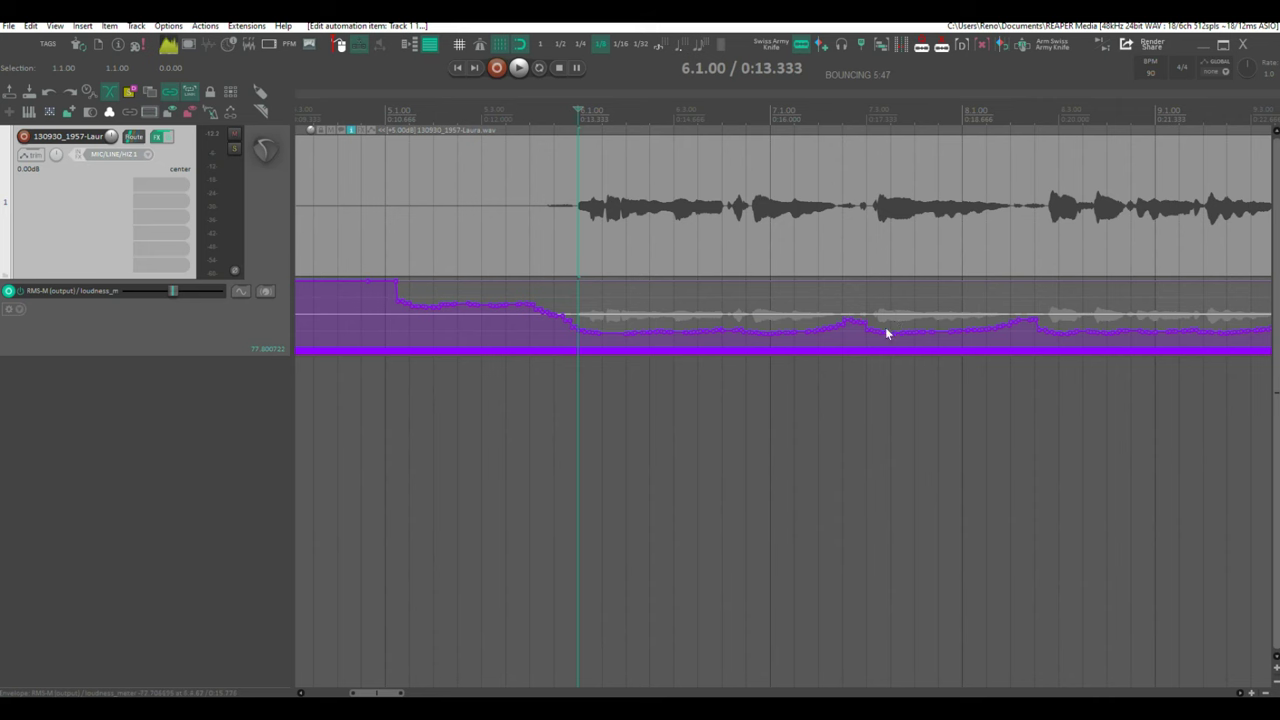
{"action": "left_click", "coordinate": [841, 351]}
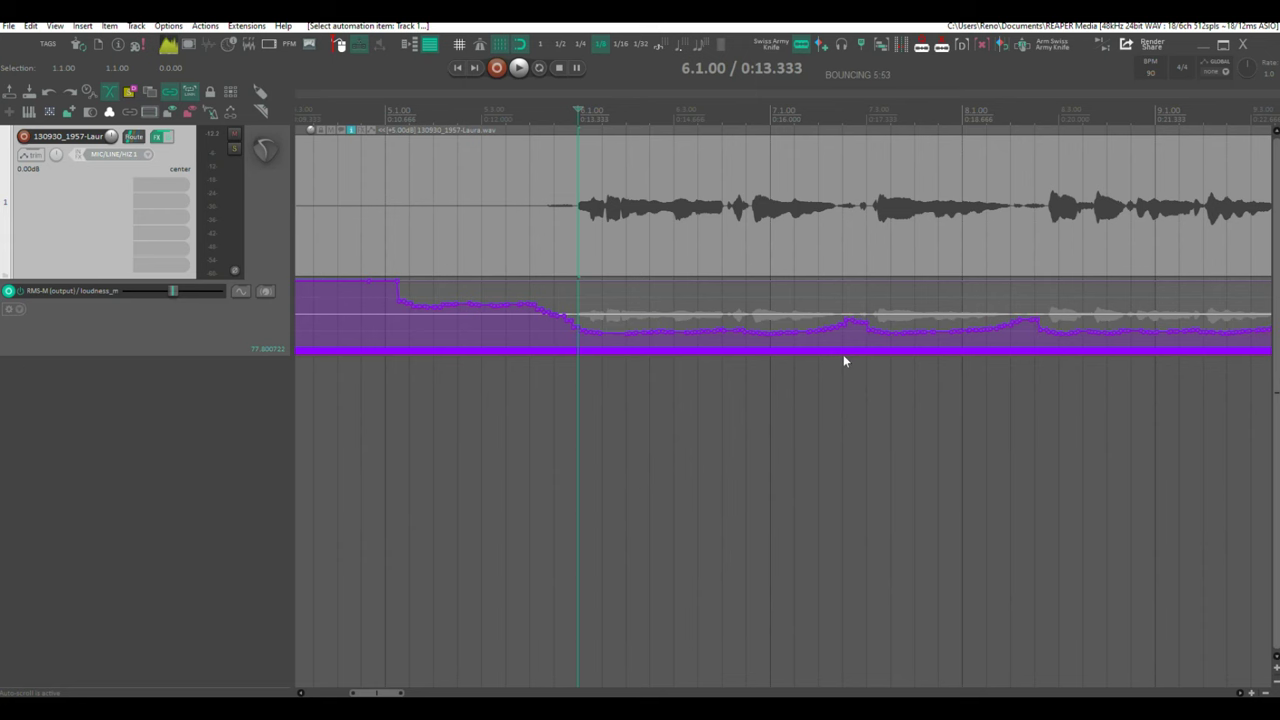
{"action": "left_click", "coordinate": [844, 354]}
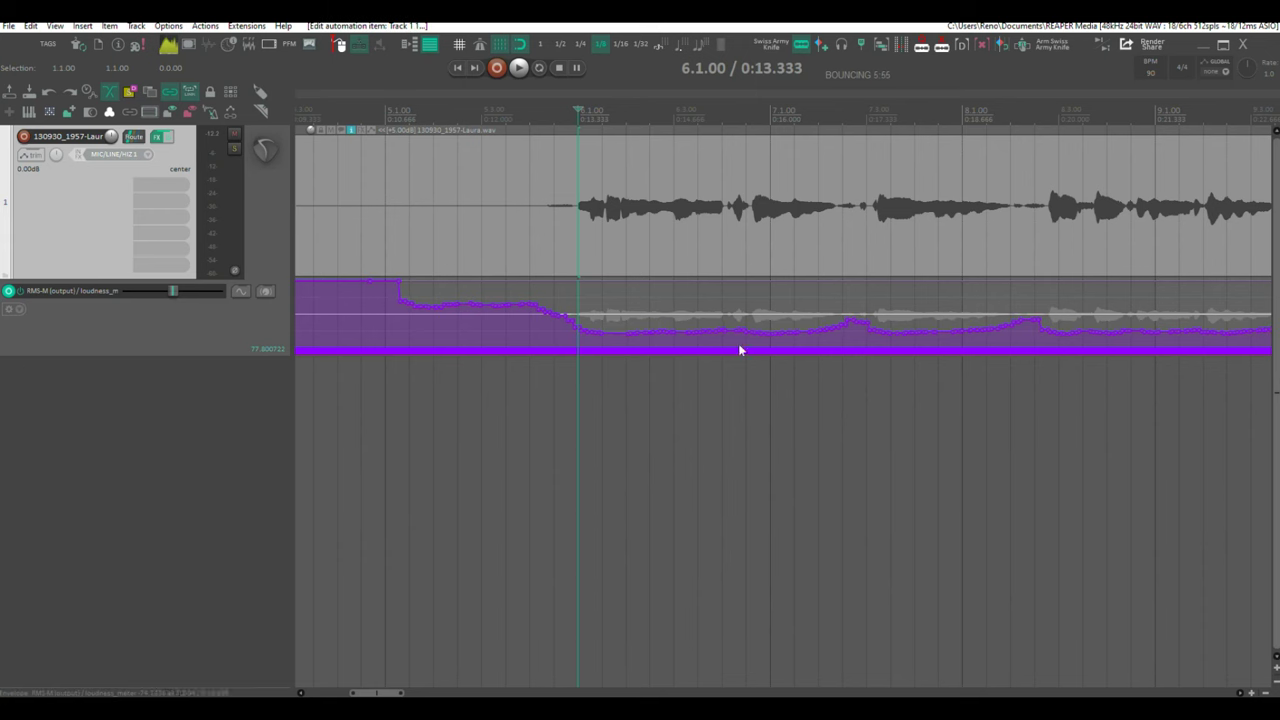
Add a Volume (Pre-FX) envelope to the vocal track and close its envelope list.
{"action": "scroll", "coordinate": [669, 103], "scroll_direction": "down", "scroll_amount": 4}
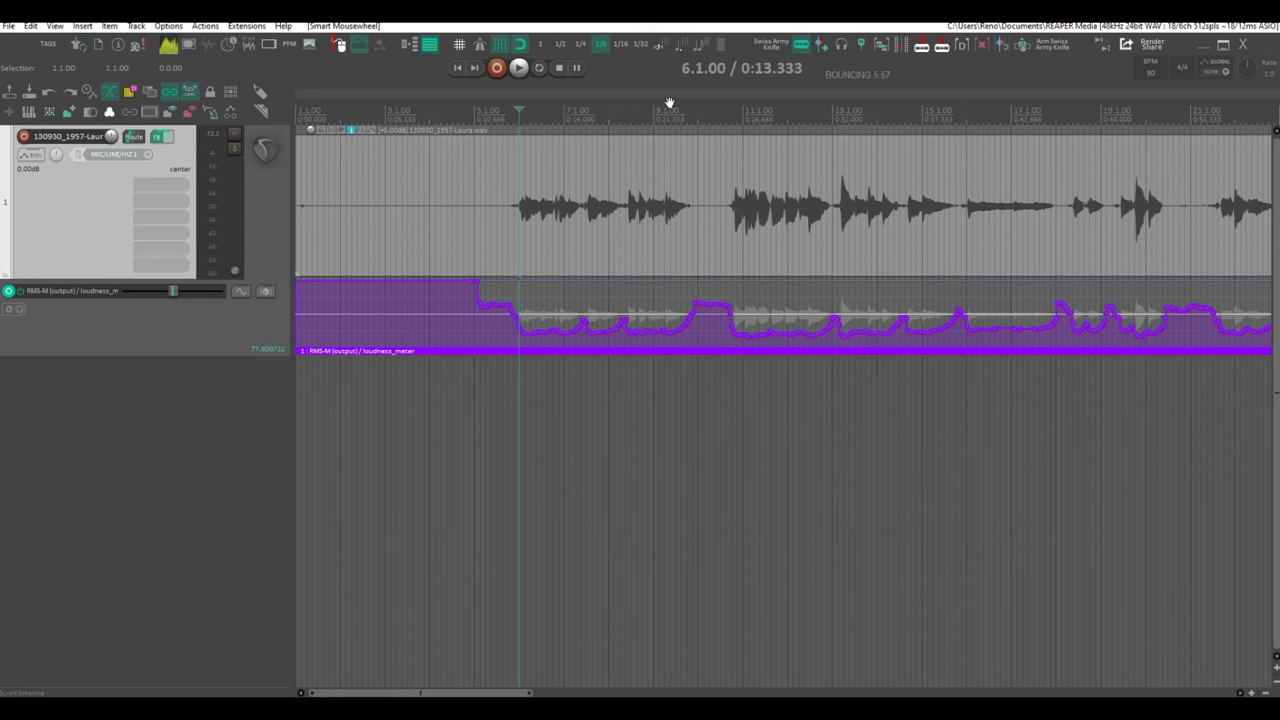
{"action": "left_click", "coordinate": [30, 155]}
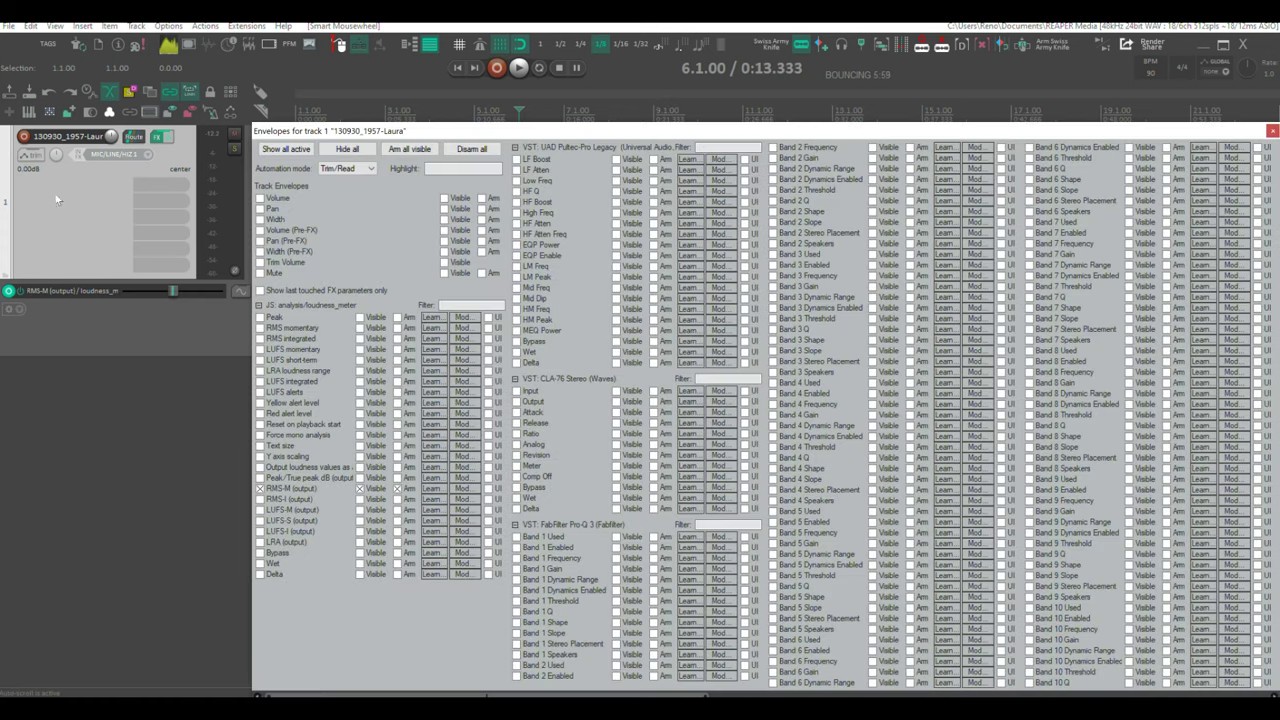
{"action": "left_click", "coordinate": [260, 230]}
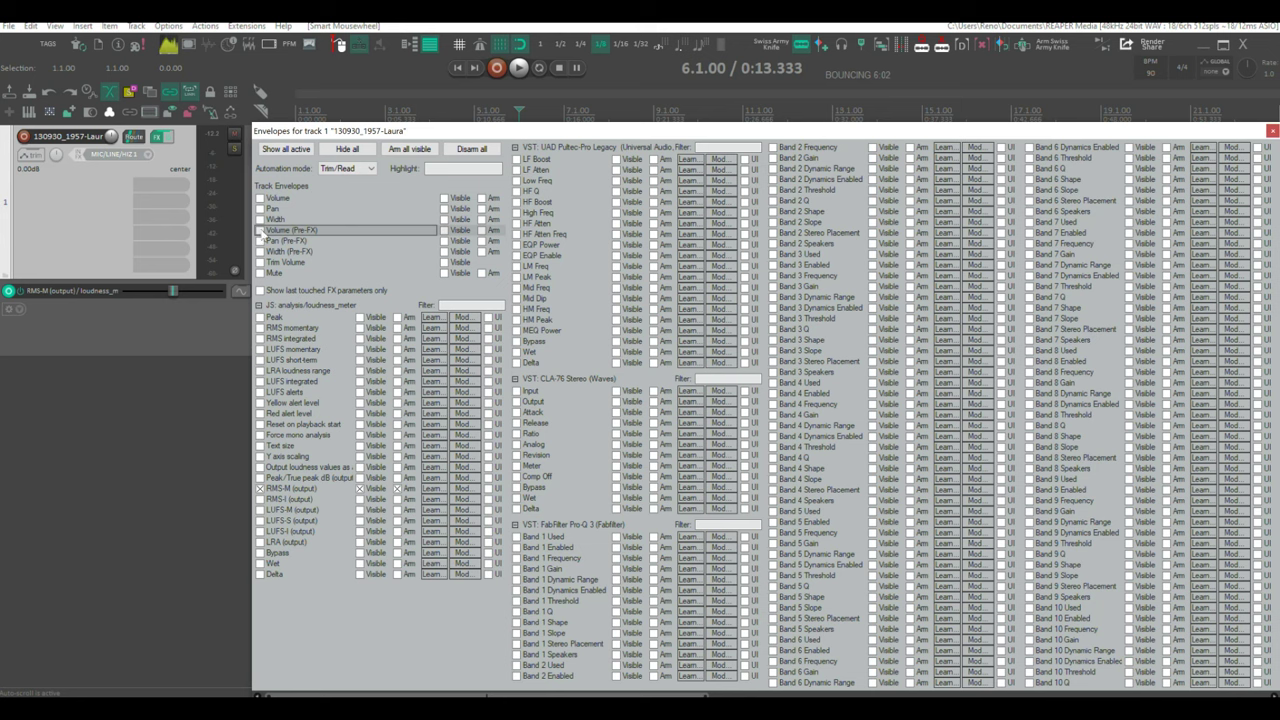
{"action": "left_click", "coordinate": [259, 231]}
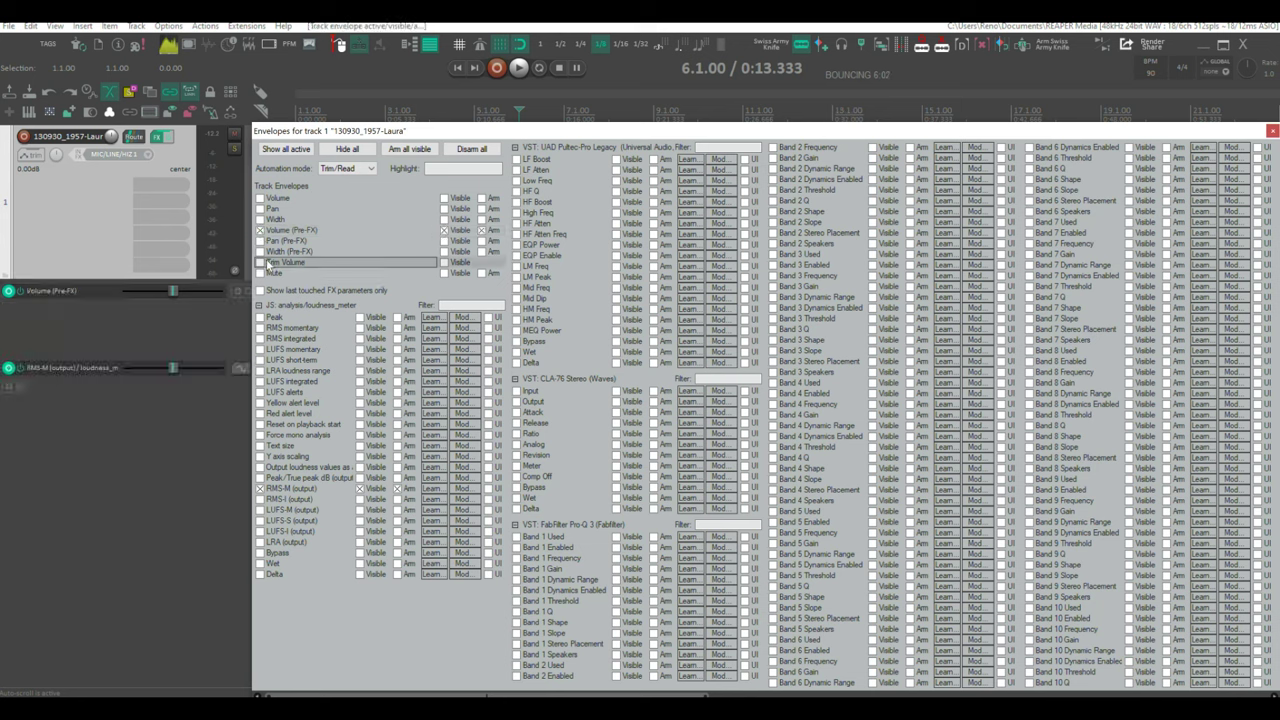
{"action": "left_click", "coordinate": [272, 242]}
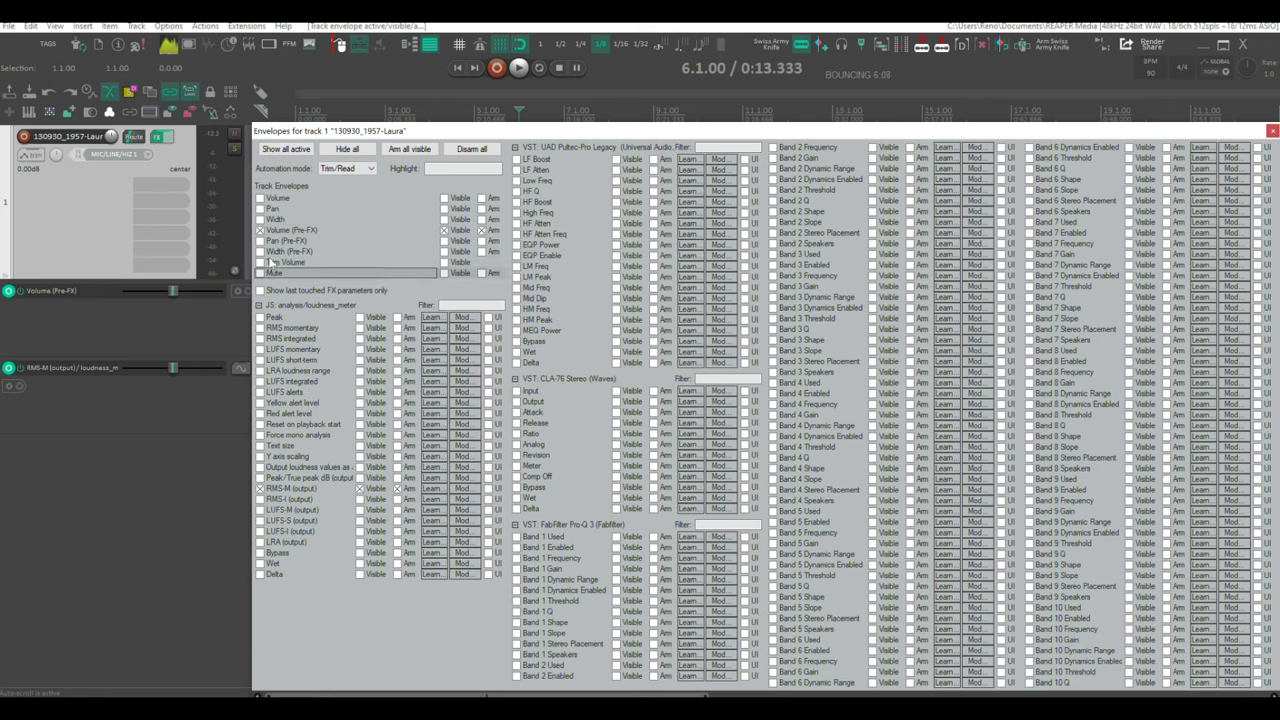
{"action": "left_click", "coordinate": [270, 235]}
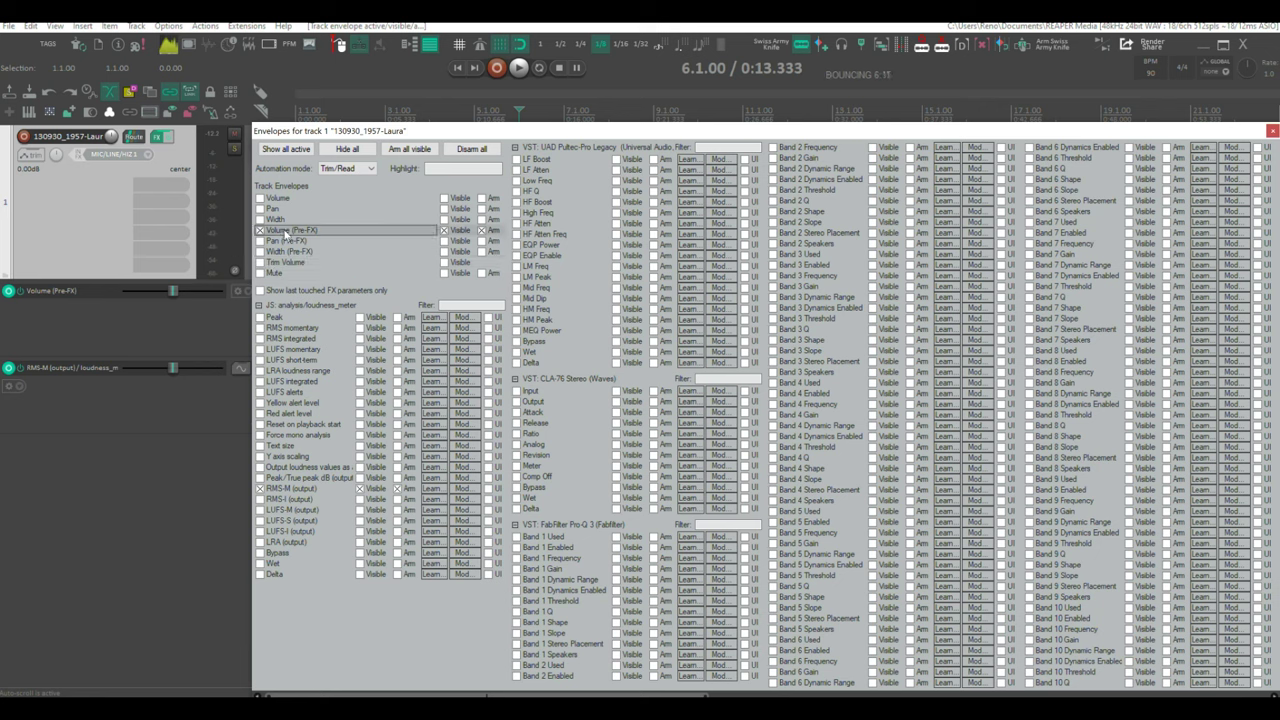
{"action": "left_click", "coordinate": [1272, 132]}
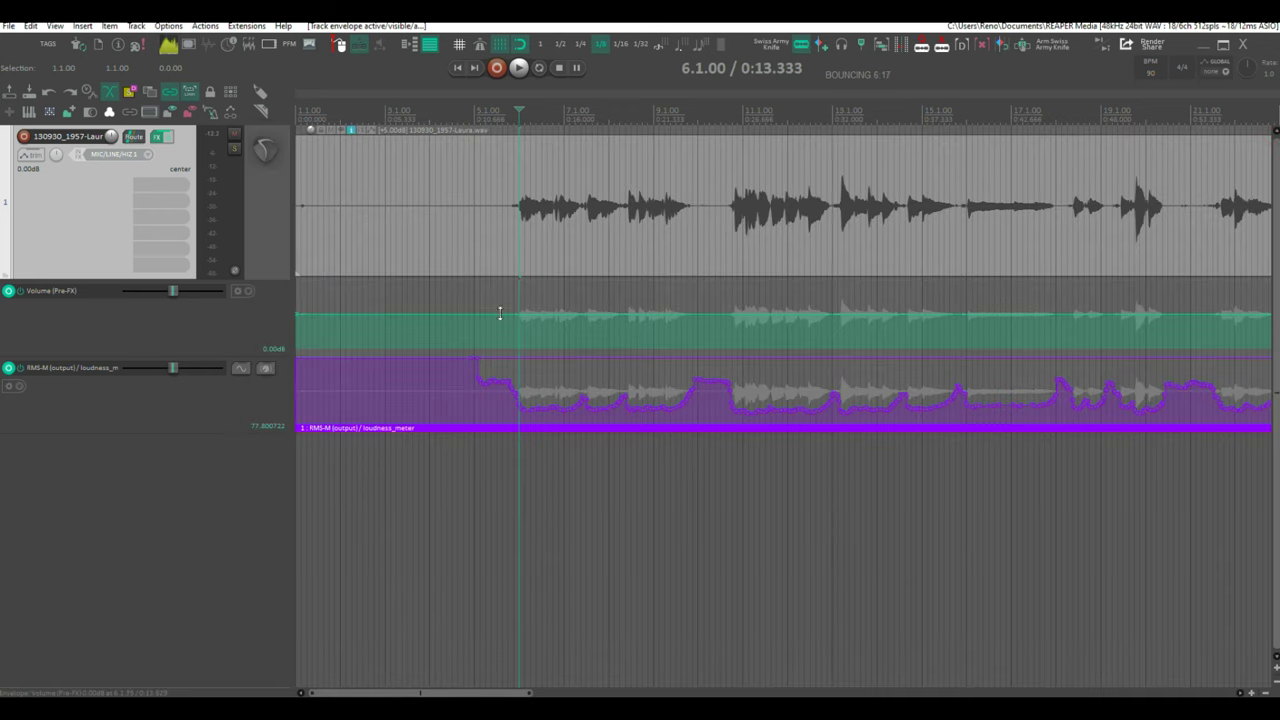
Copy the RMS-M automation item onto the Volume (Pre-FX) envelope and compare the waveform with that envelope bypassed and active.
{"action": "left_click", "coordinate": [440, 428]}
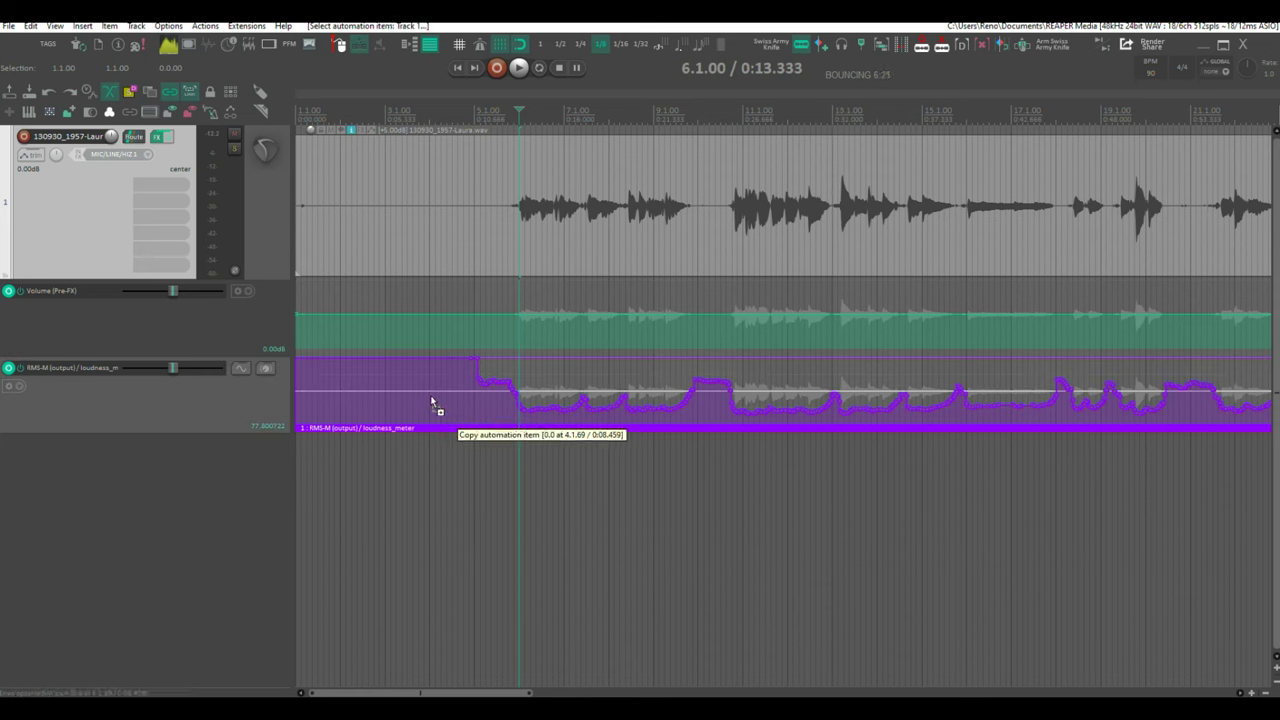
{"action": "left_click_drag", "start_coordinate": [432, 364], "coordinate": [431, 350]}
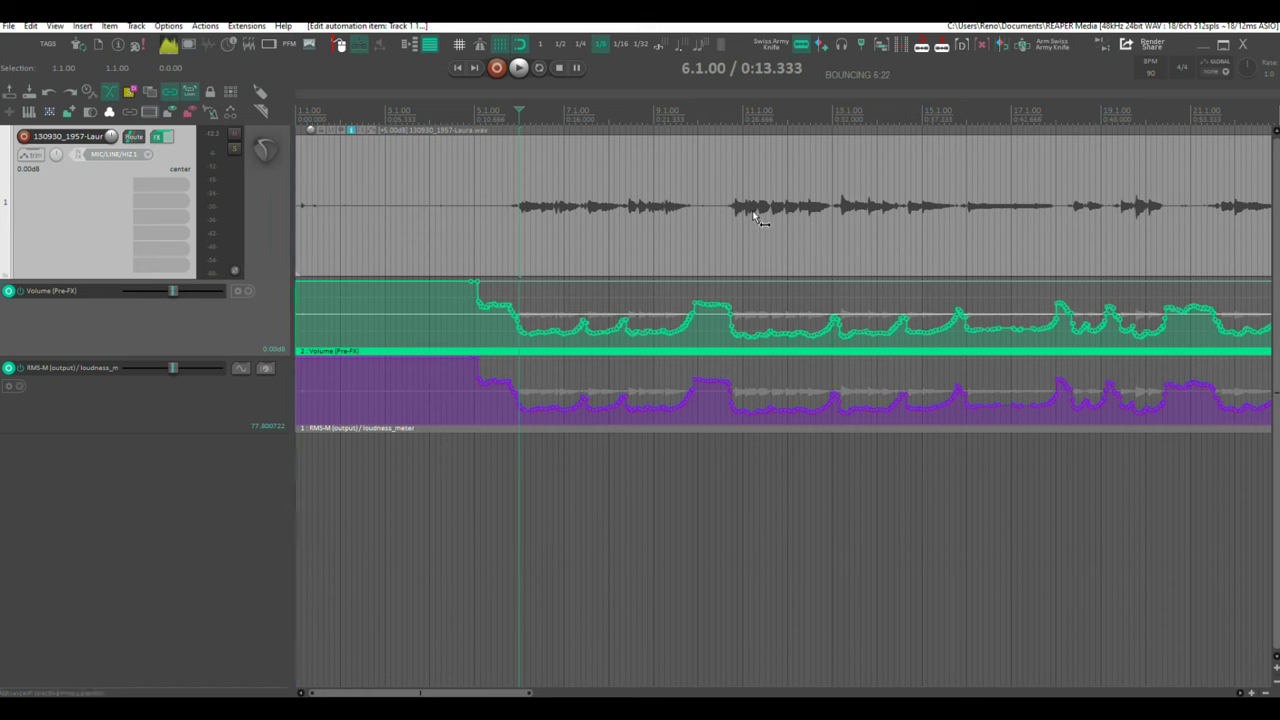
{"action": "left_click", "coordinate": [22, 291]}
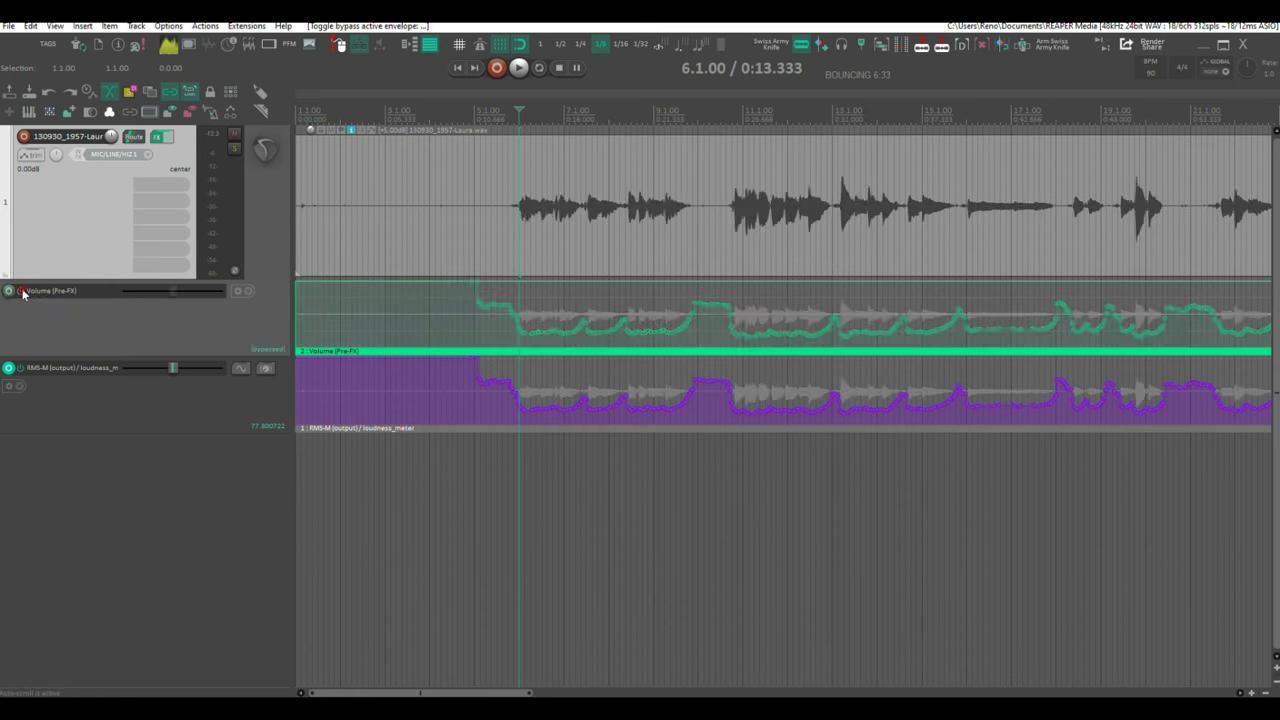
{"action": "left_click", "coordinate": [22, 291]}
{"action": "left_click", "coordinate": [22, 291]}
{"action": "left_click", "coordinate": [22, 291]}
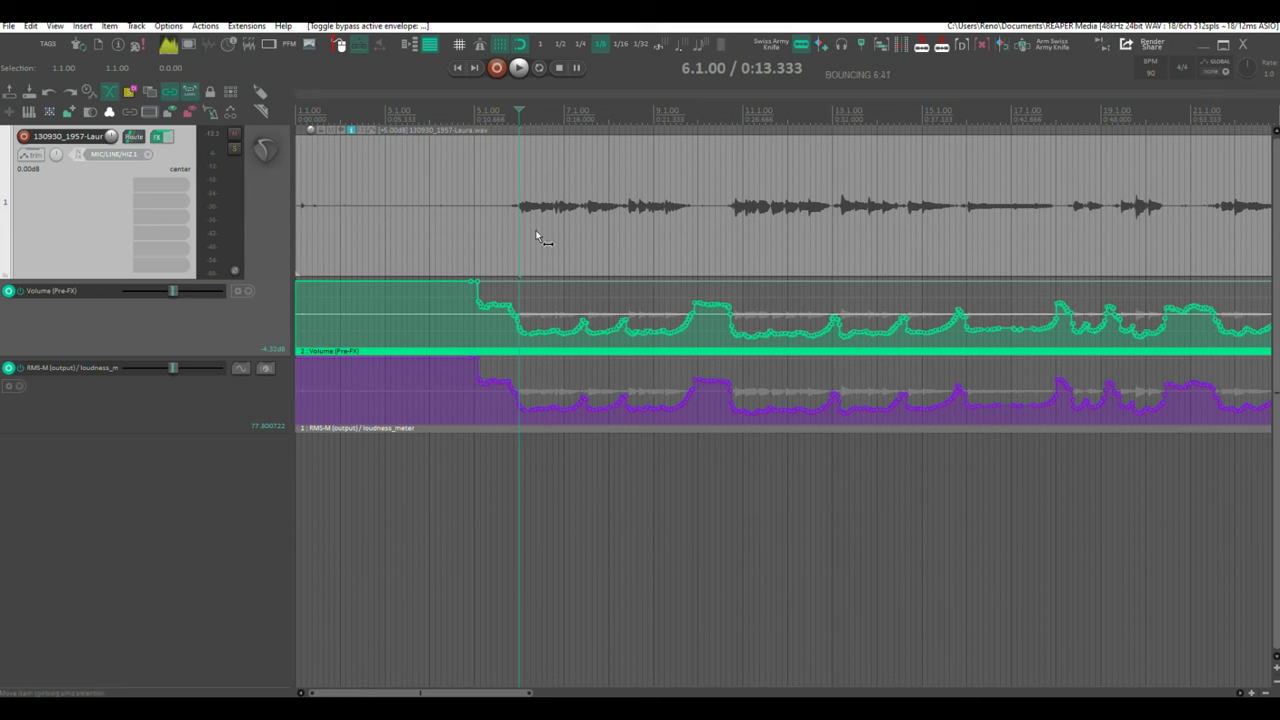
Raise the Volume (Pre-FX) automation item's baseline to 48 in its properties and close them.
{"action": "double_click", "coordinate": [579, 354]}
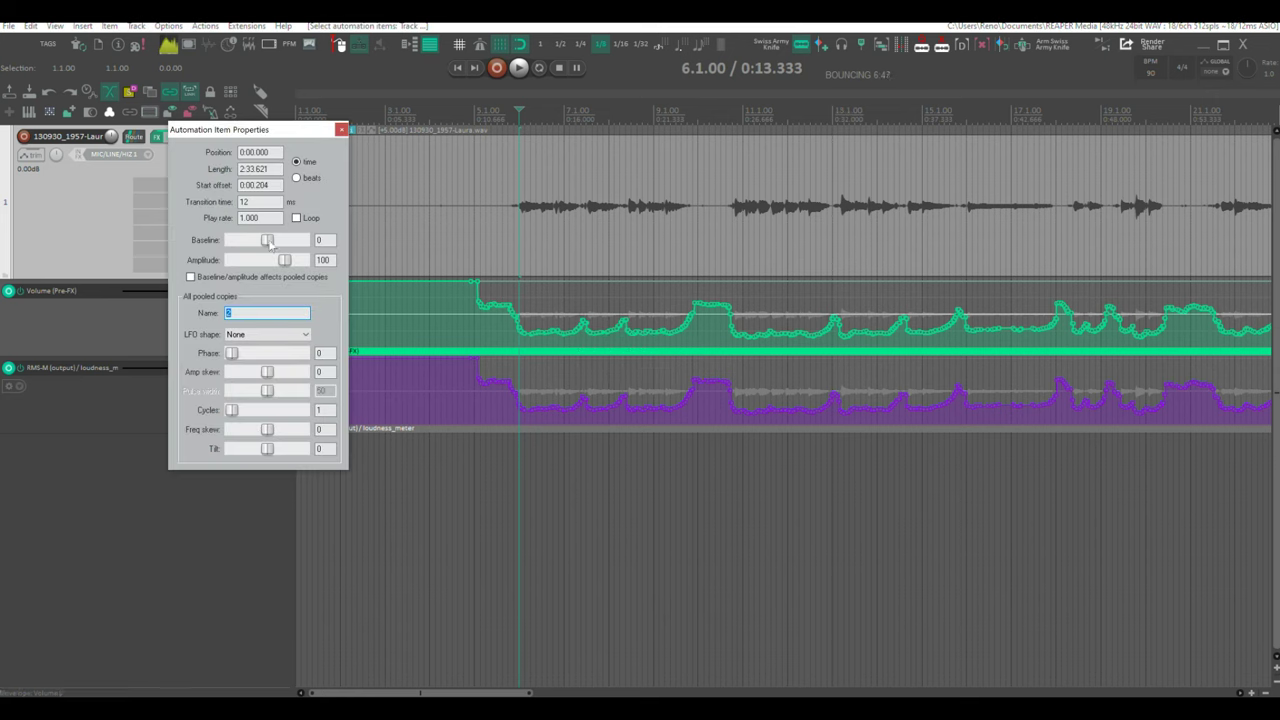
{"action": "left_click_drag", "start_coordinate": [274, 240], "coordinate": [281, 240]}
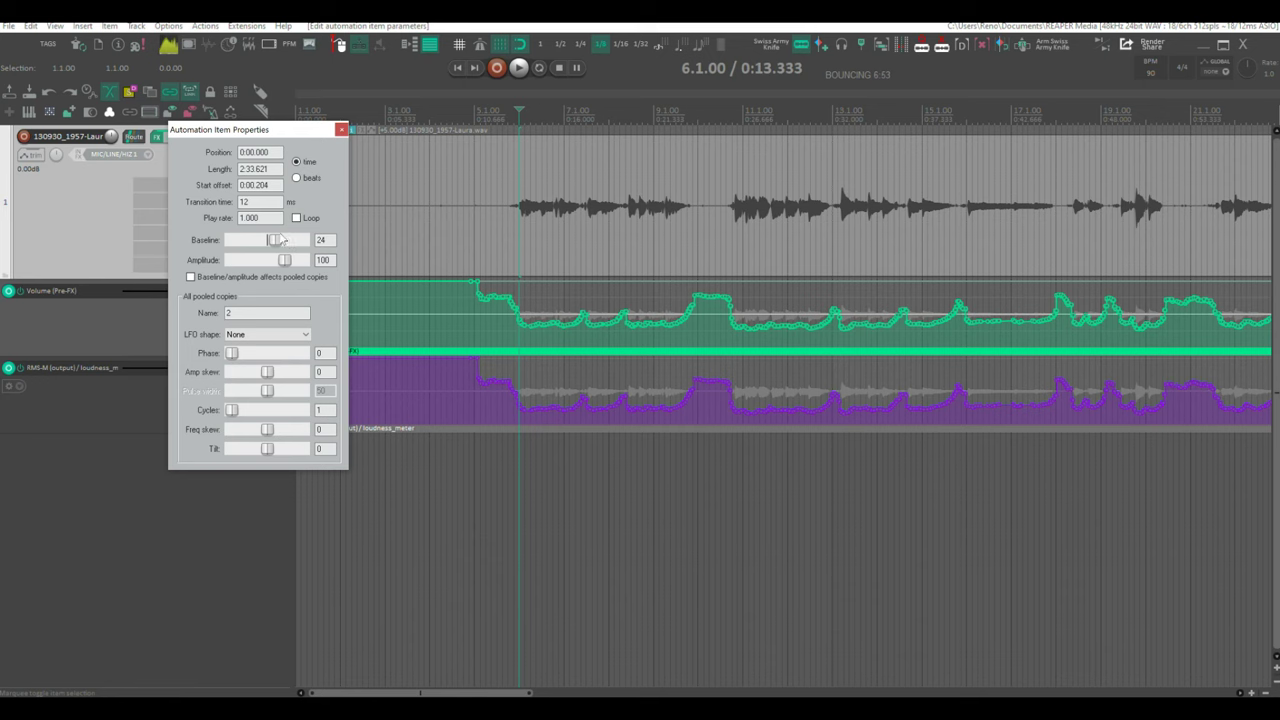
{"action": "left_click_drag", "start_coordinate": [274, 240], "coordinate": [284, 242]}
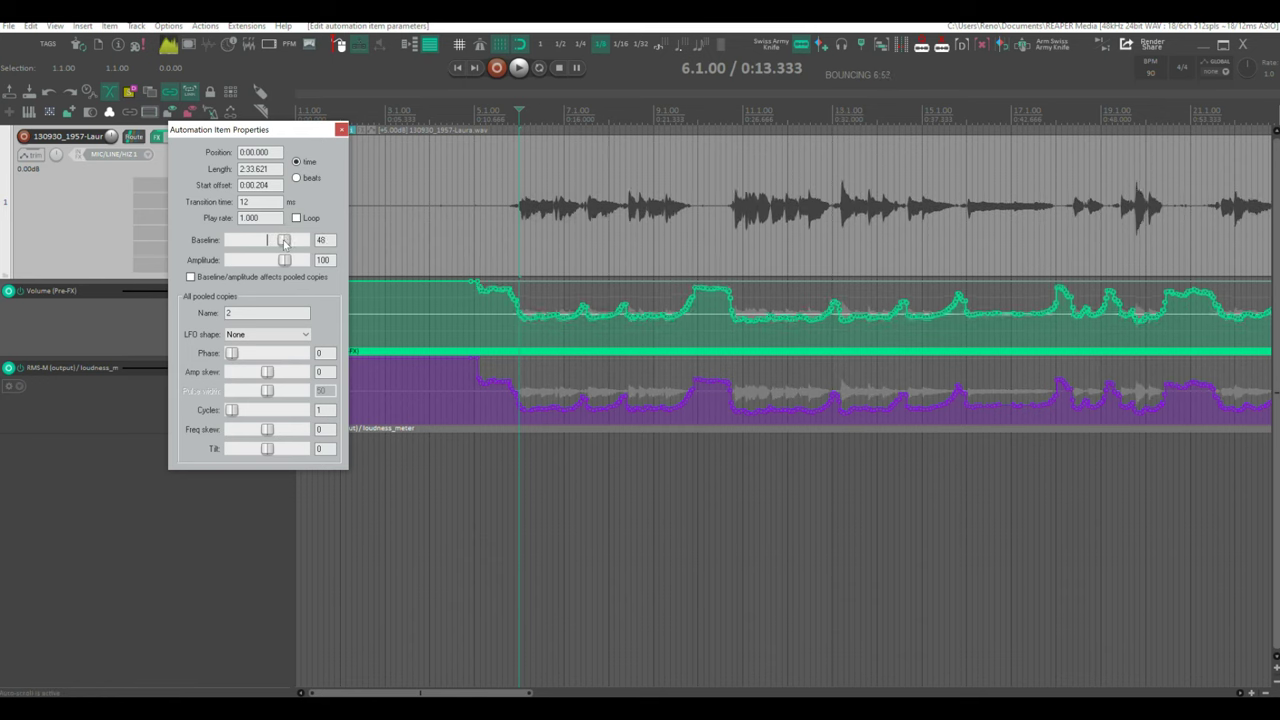
{"action": "left_click", "coordinate": [341, 130]}
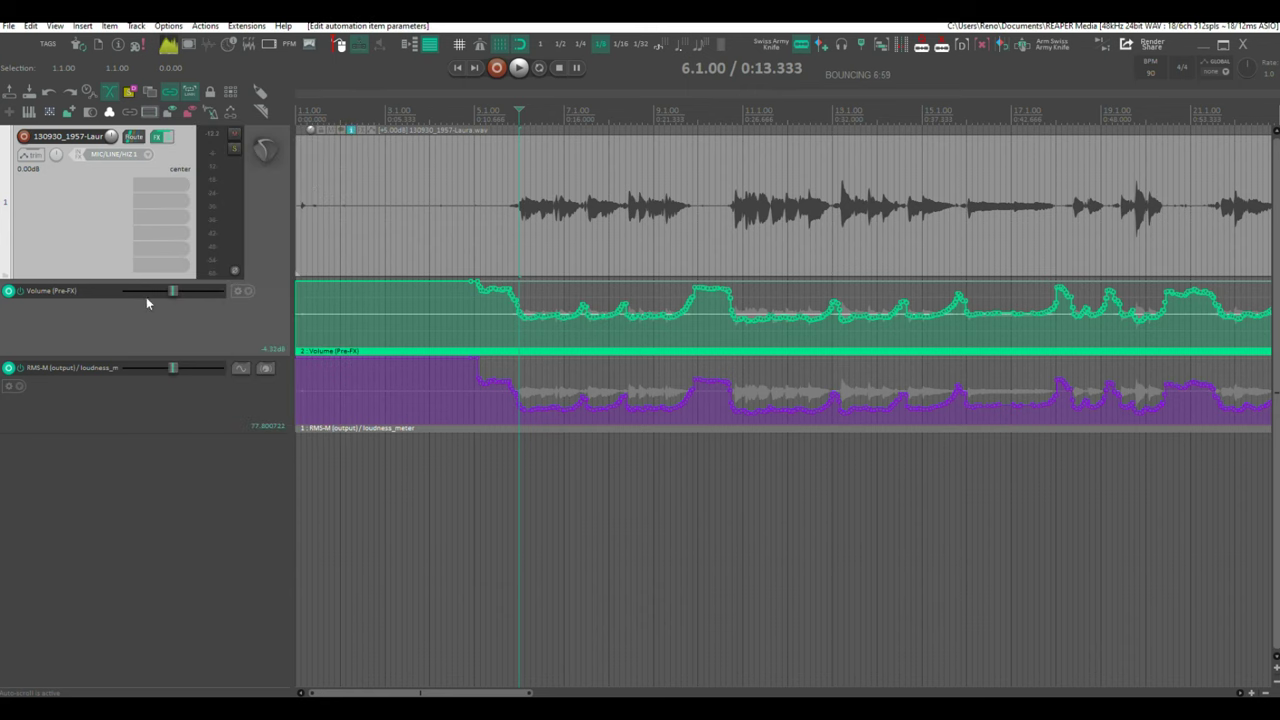
Compare the vocal waveform with the Volume (Pre-FX) envelope bypassed and active, leaving the envelope active.
{"action": "left_click", "coordinate": [20, 293]}
{"action": "left_click", "coordinate": [20, 293]}
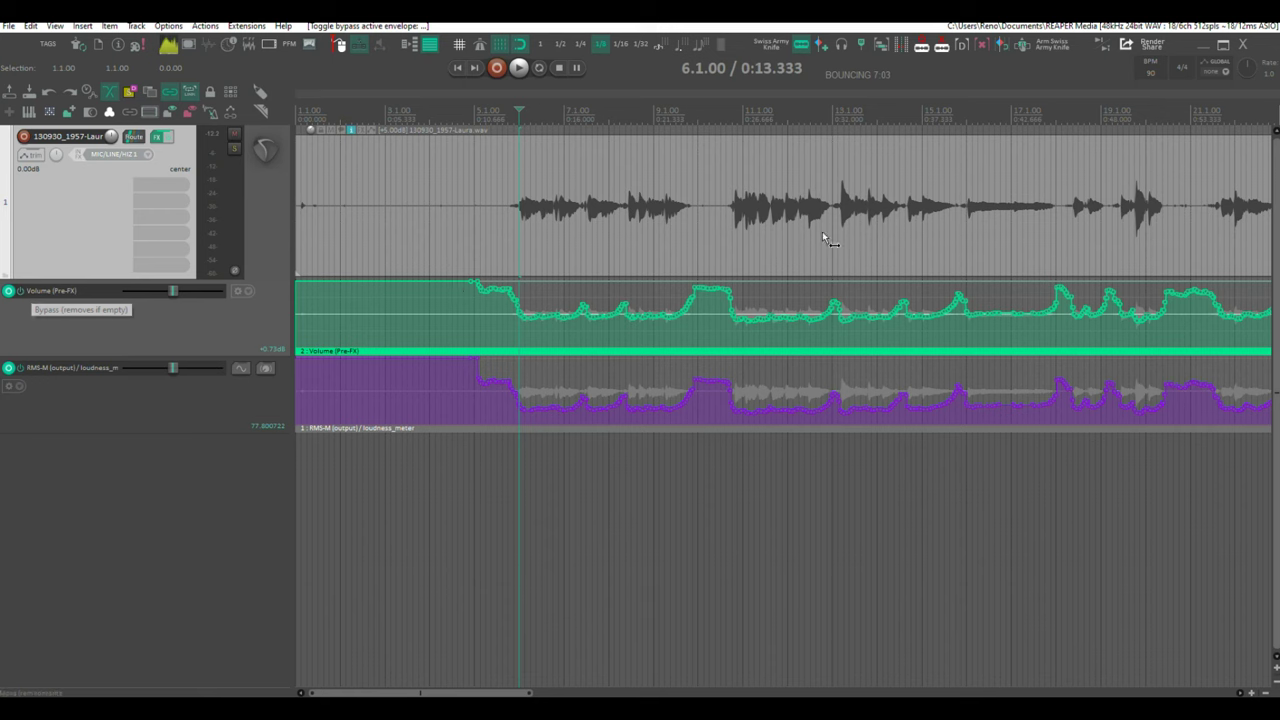
{"action": "left_click", "coordinate": [20, 292]}
{"action": "left_click", "coordinate": [20, 292]}
{"action": "left_click", "coordinate": [20, 293]}
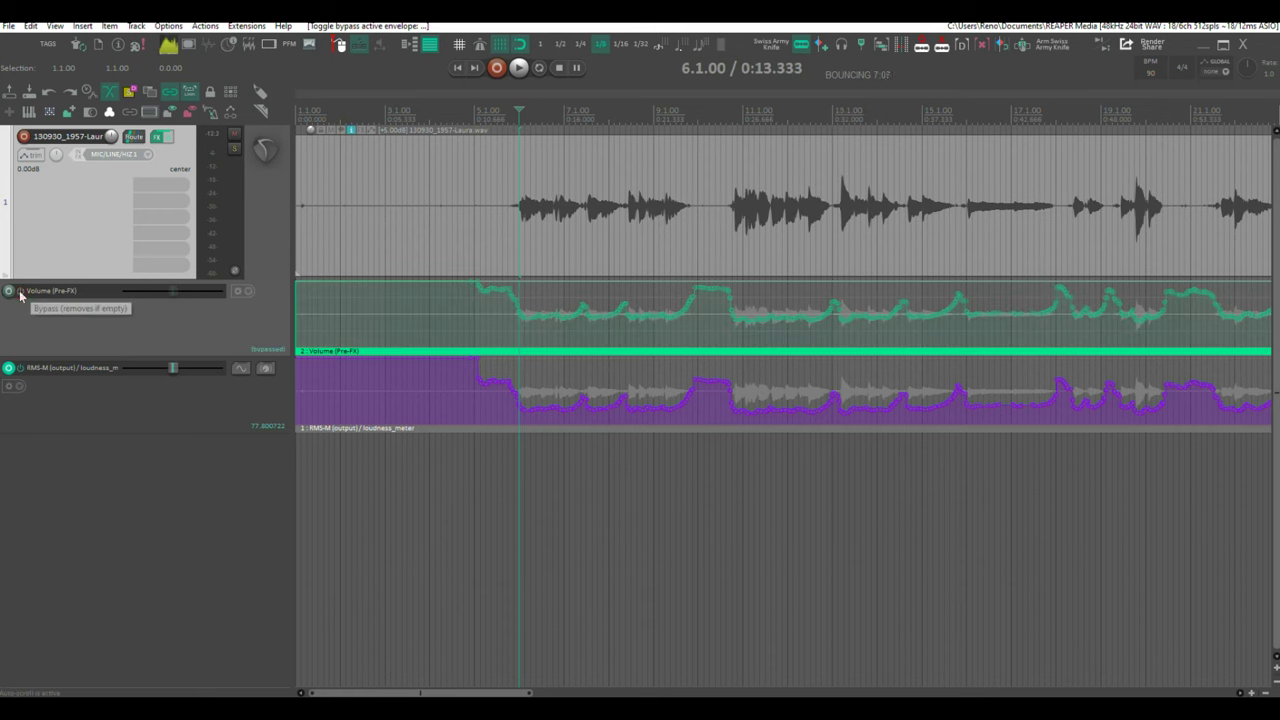
{"action": "left_click", "coordinate": [20, 293]}
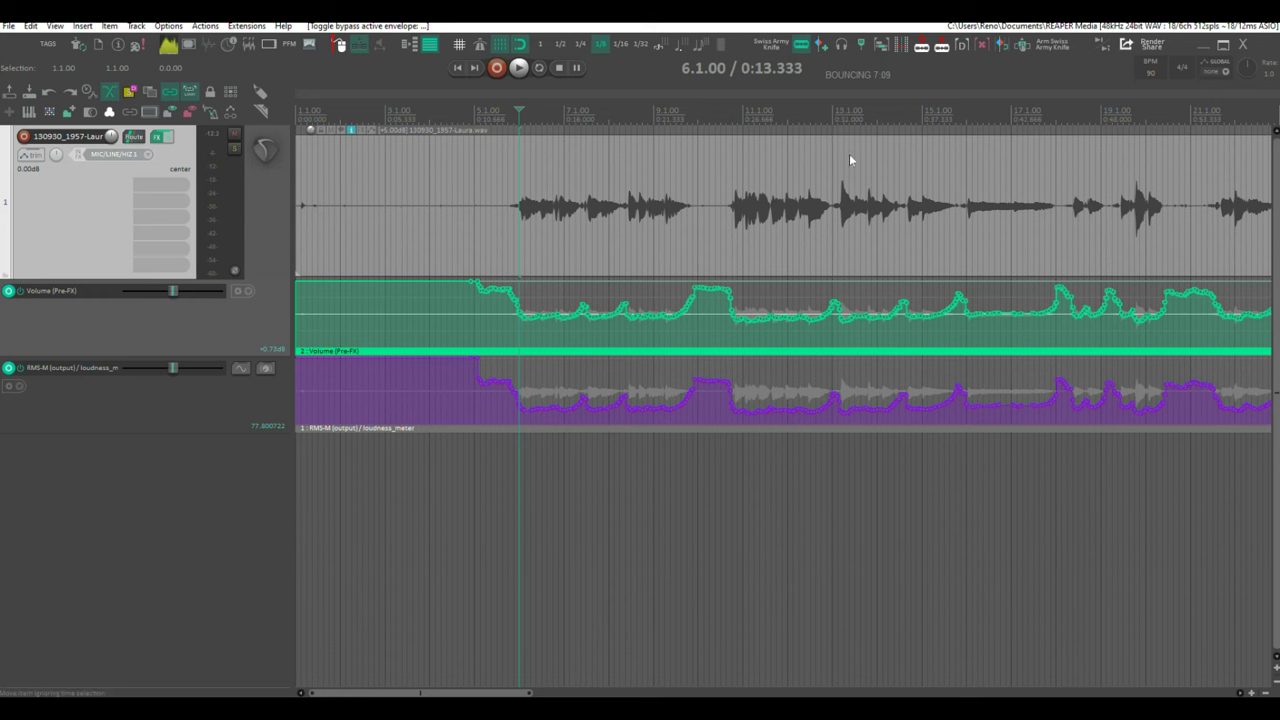
Enable the Pultec-Pro, CLA-76 and Pro-Q 3 effects and play the vocal from bar 6.1.00 while viewing the CLA-76 compressor.
{"action": "left_click", "coordinate": [162, 137]}
{"action": "left_click", "coordinate": [307, 198]}
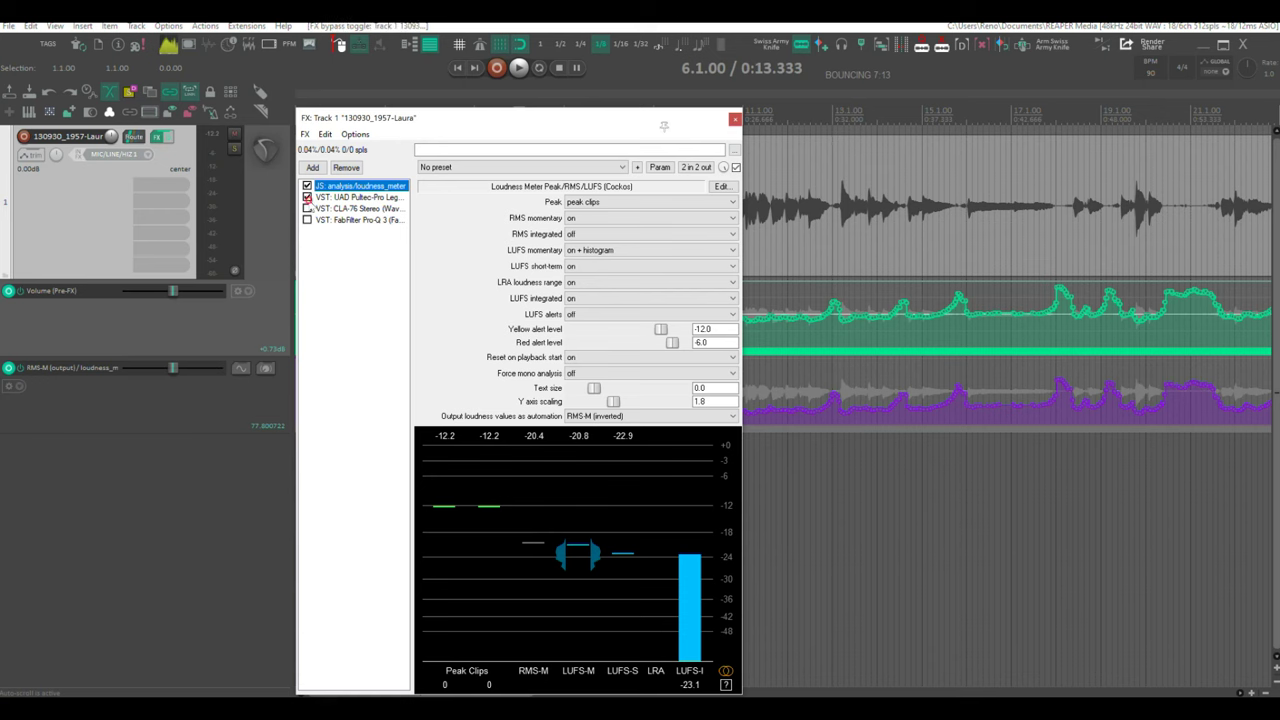
{"action": "left_click", "coordinate": [307, 209]}
{"action": "left_click", "coordinate": [307, 220]}
{"action": "key", "text": "space"}
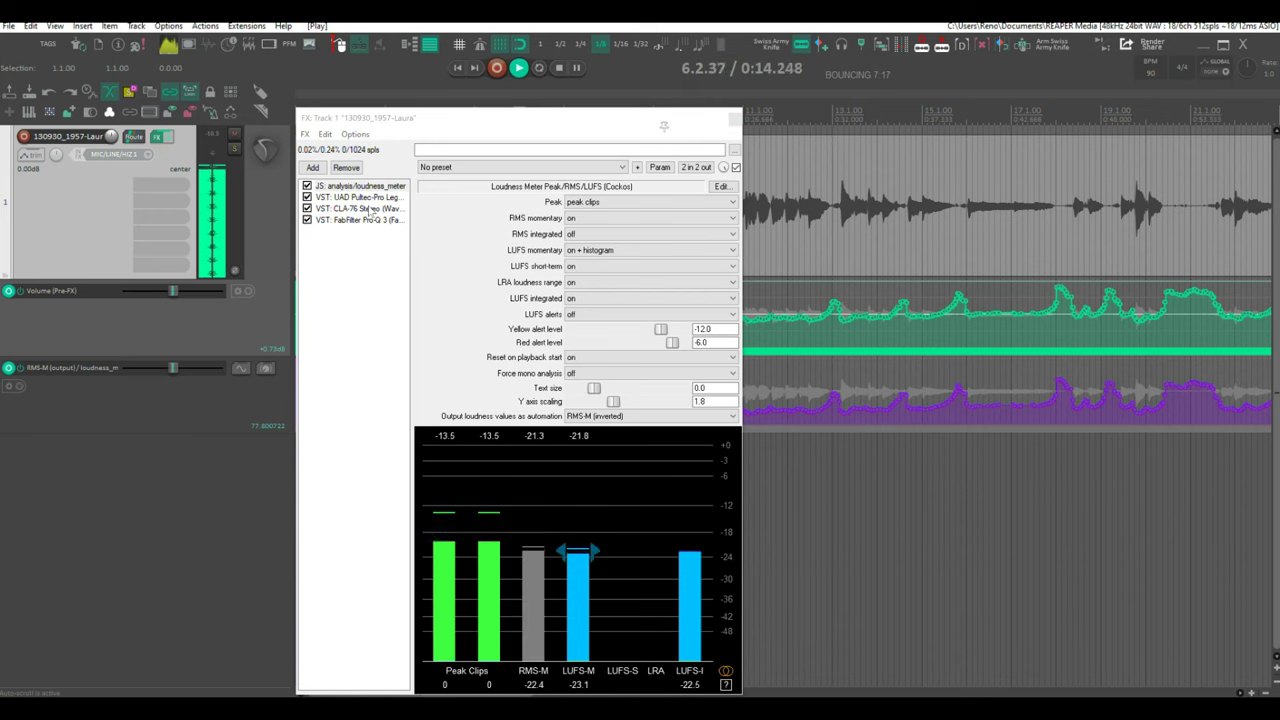
{"action": "left_click", "coordinate": [365, 208]}
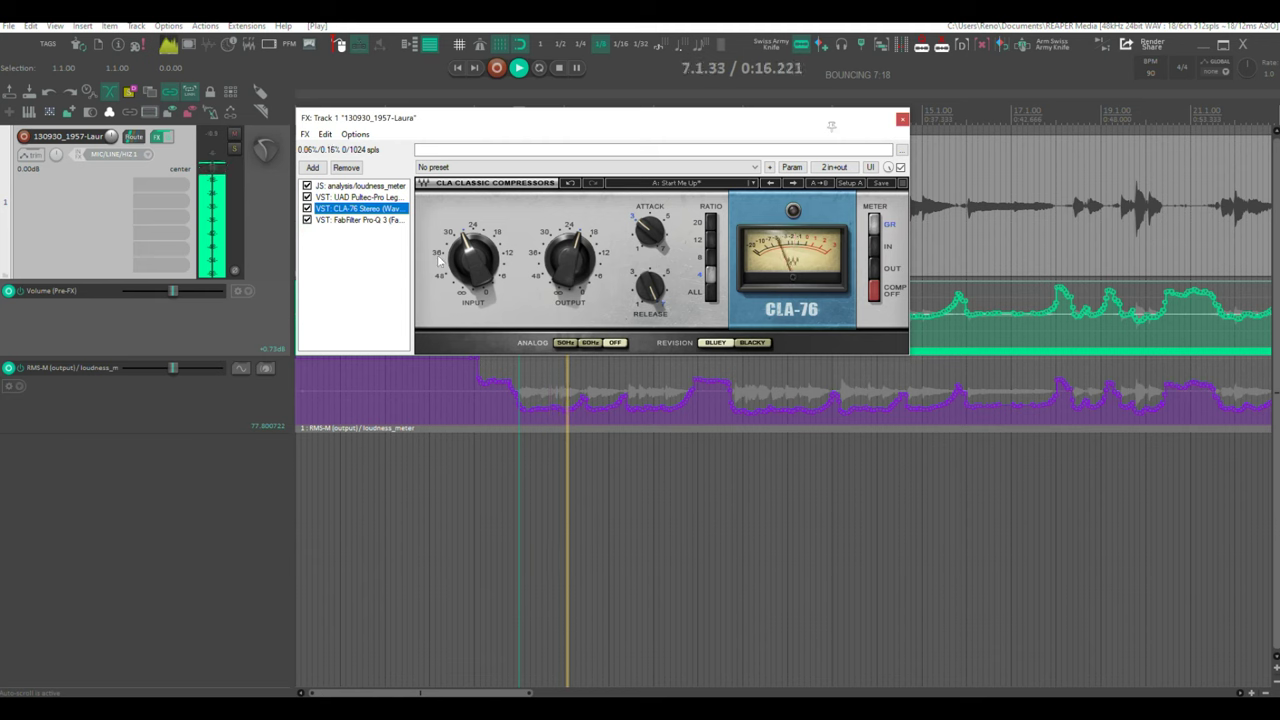
{"action": "key", "text": "space"}
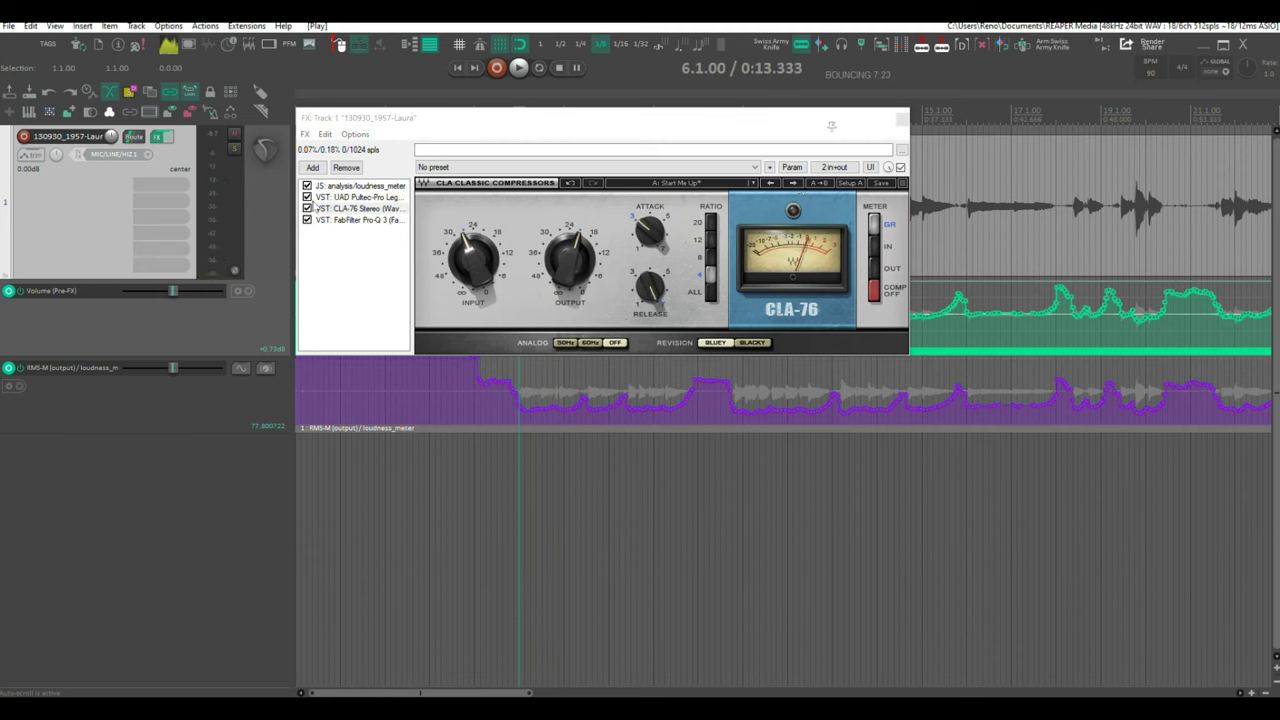
Bypass the Pultec-Pro, CLA-76 and Pro-Q 3 effects again, keeping only the loudness meter active.
{"action": "left_click", "coordinate": [309, 198]}
{"action": "left_click", "coordinate": [308, 208]}
{"action": "left_click", "coordinate": [307, 219]}
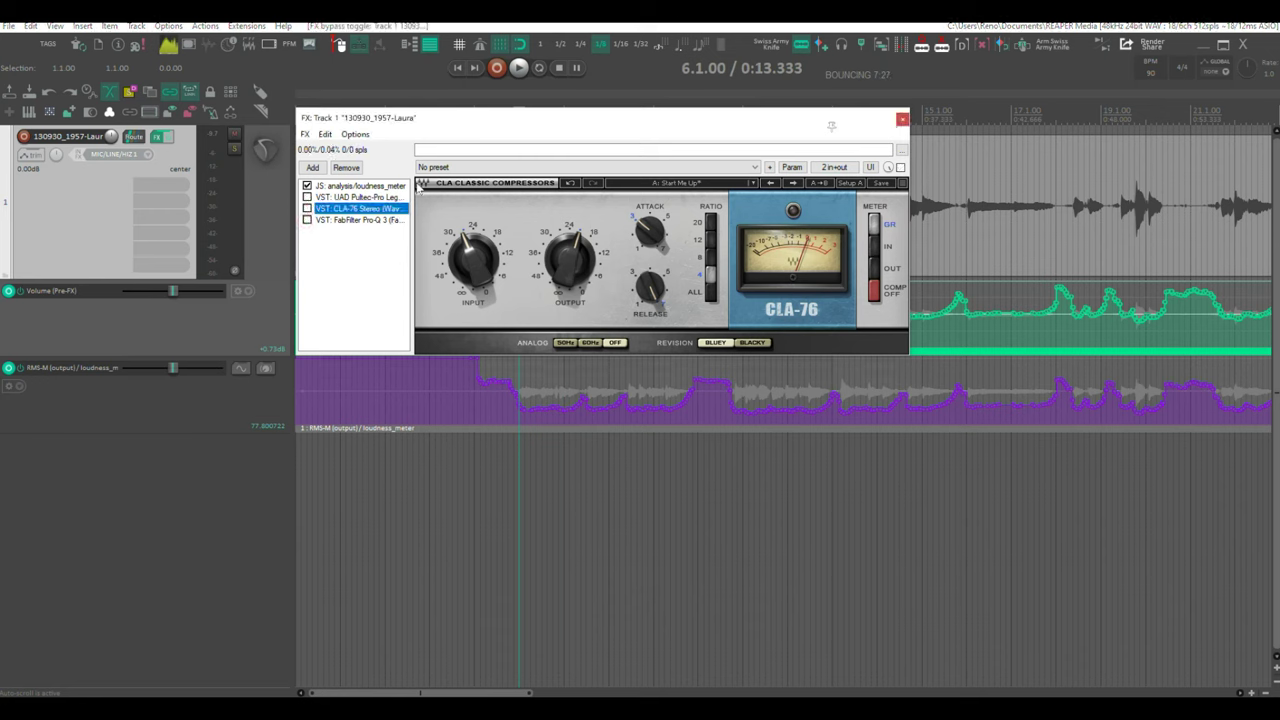
Close the FX chain and play the vocal briefly from 6.1.00 with the Volume (Pre-FX) envelope active.
{"action": "left_click", "coordinate": [902, 119]}
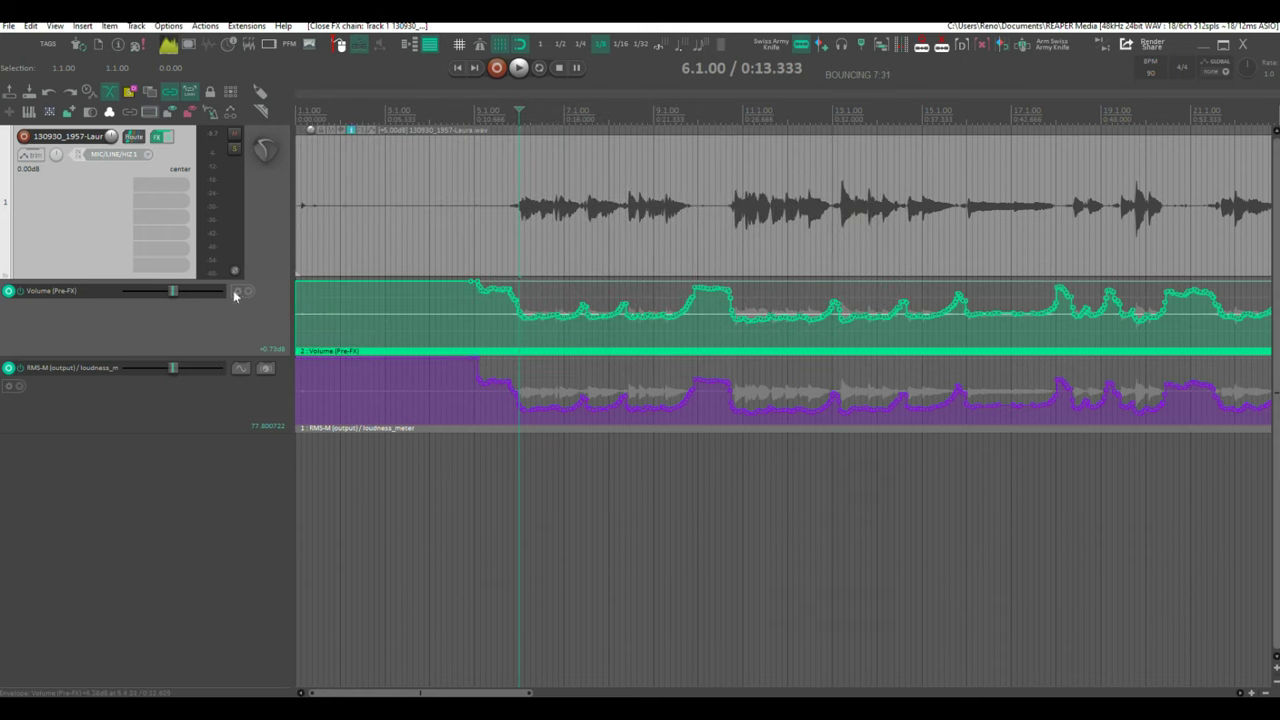
{"action": "key", "text": "space"}
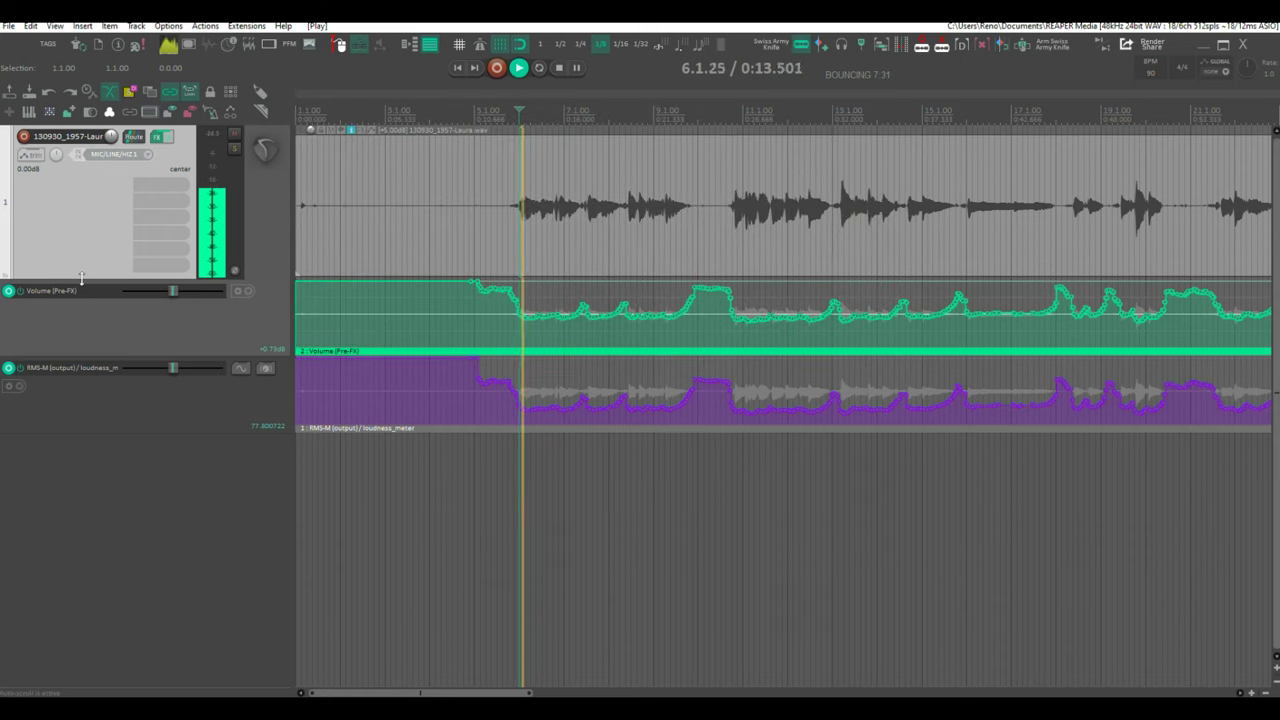
{"action": "key", "text": "space"}
Play the vocal from 8.3.00 with the Volume (Pre-FX) envelope bypassed, and again with the envelope reactivated.
{"action": "left_click", "coordinate": [22, 291]}
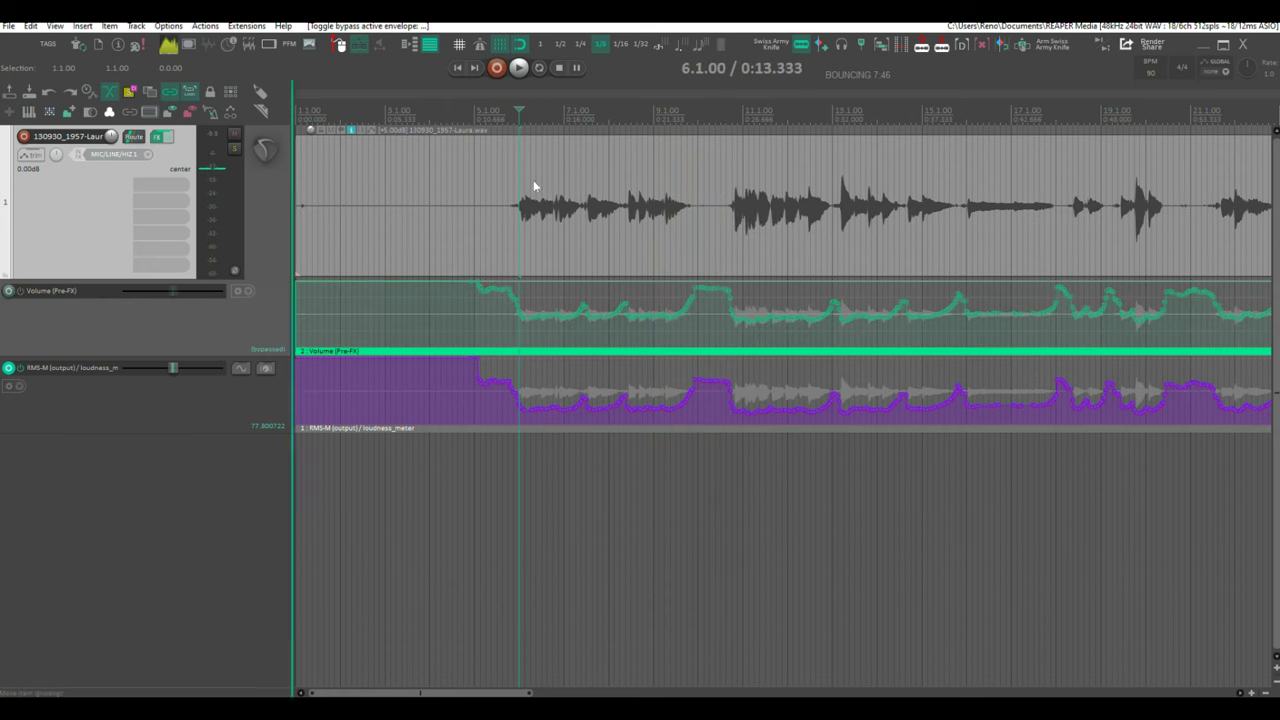
{"action": "left_click", "coordinate": [630, 109]}
{"action": "key", "text": "space"}
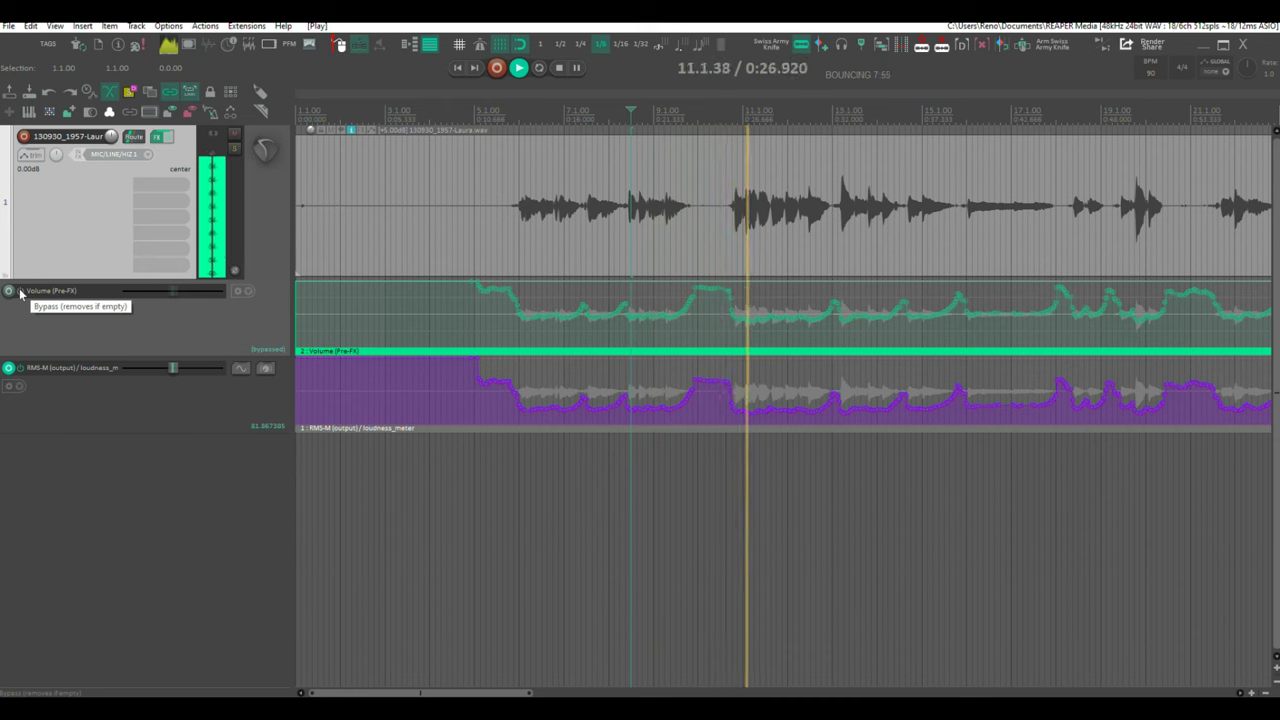
{"action": "key", "text": "space"}
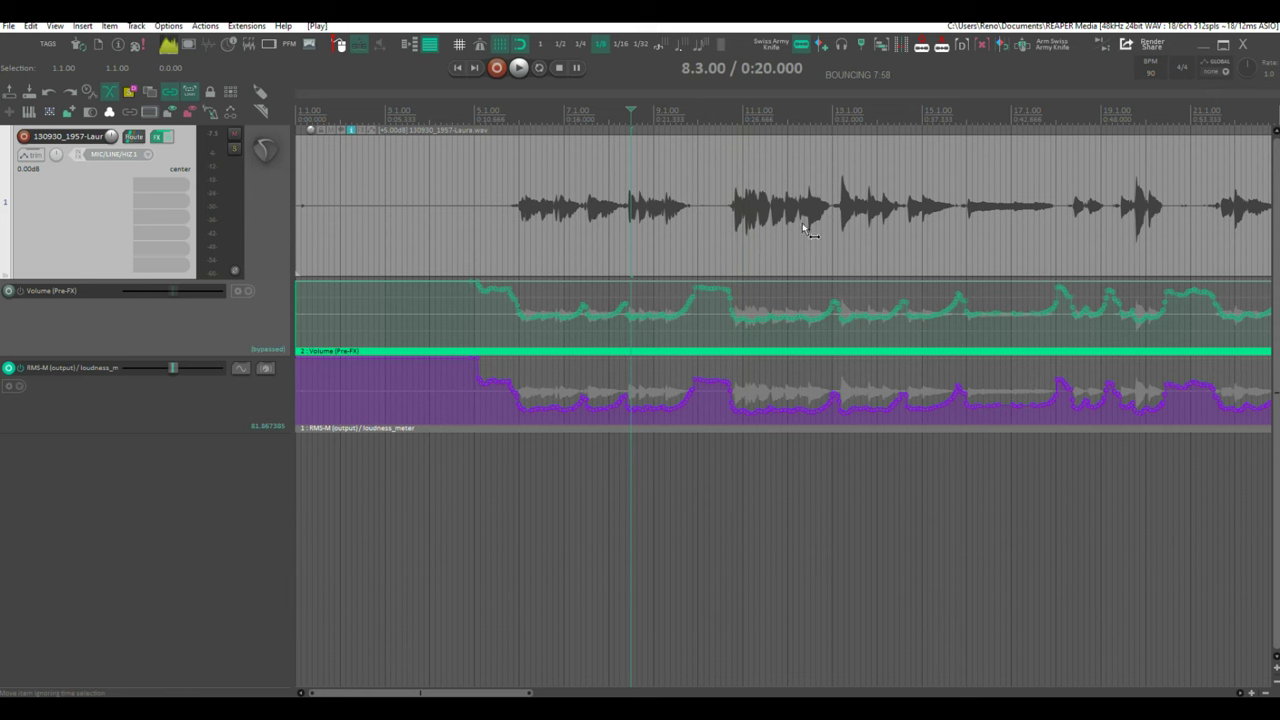
{"action": "left_click", "coordinate": [9, 290]}
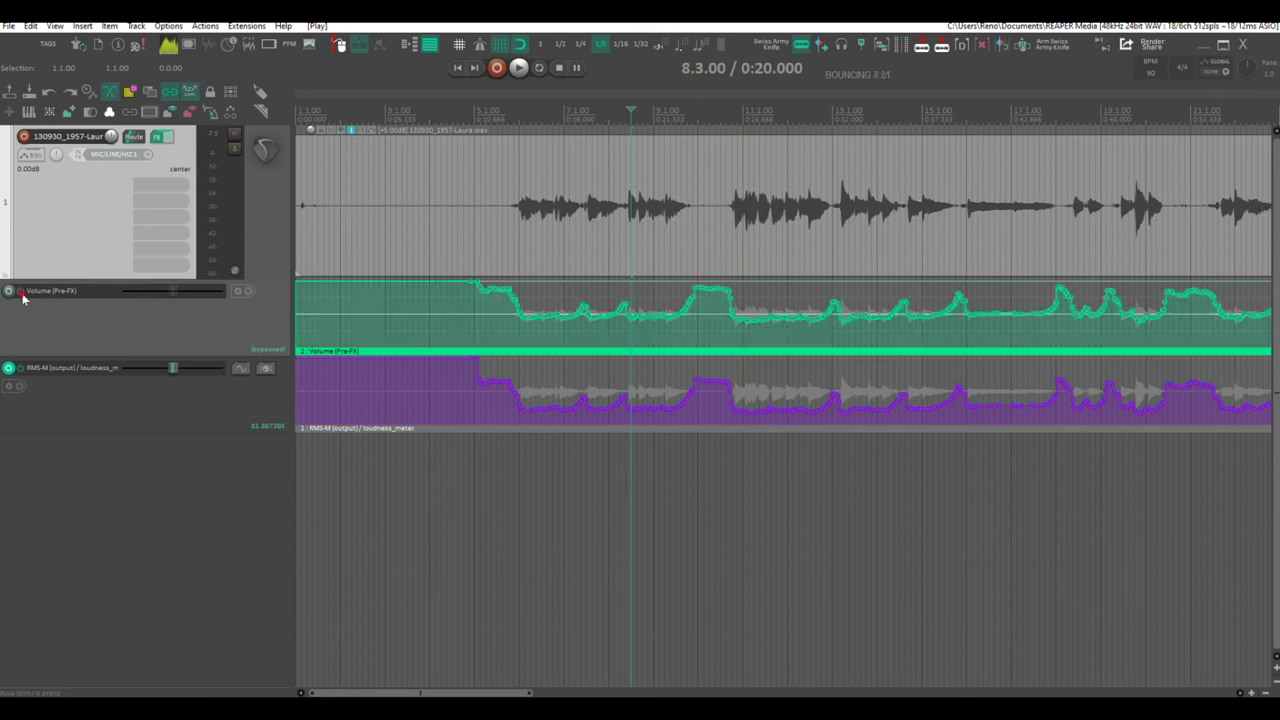
{"action": "key", "text": "space"}
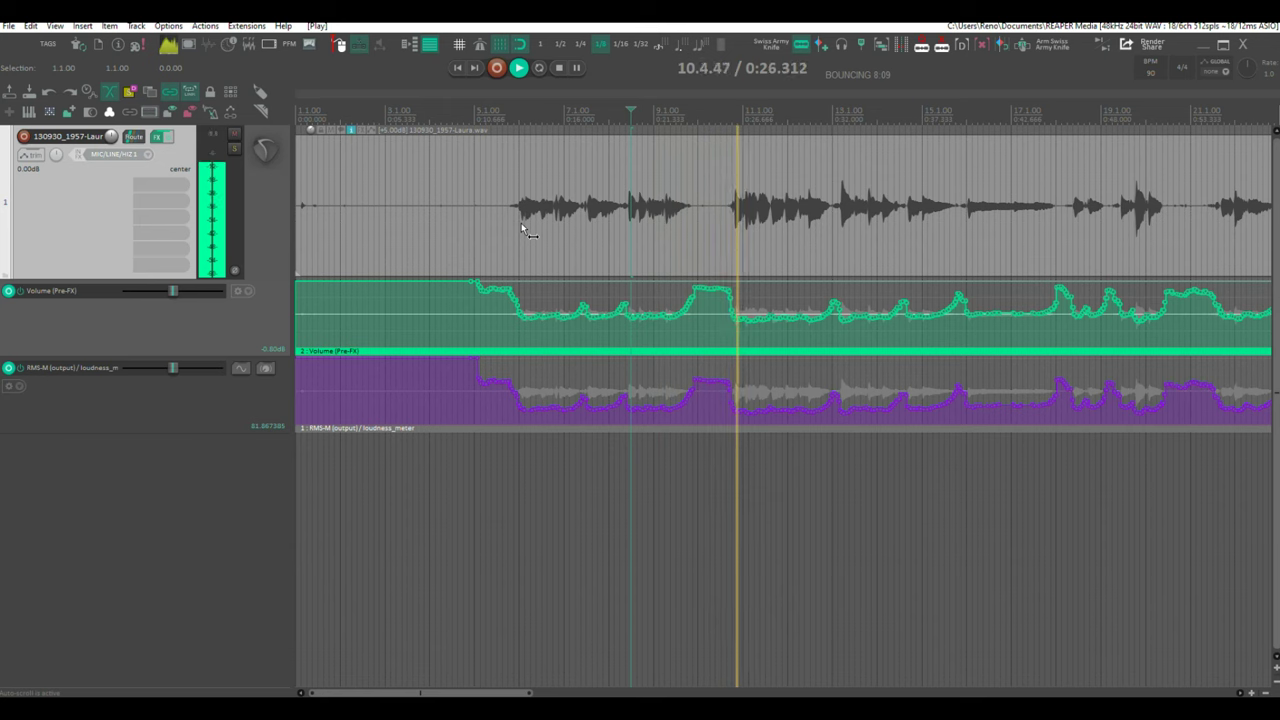
{"action": "key", "text": "space"}
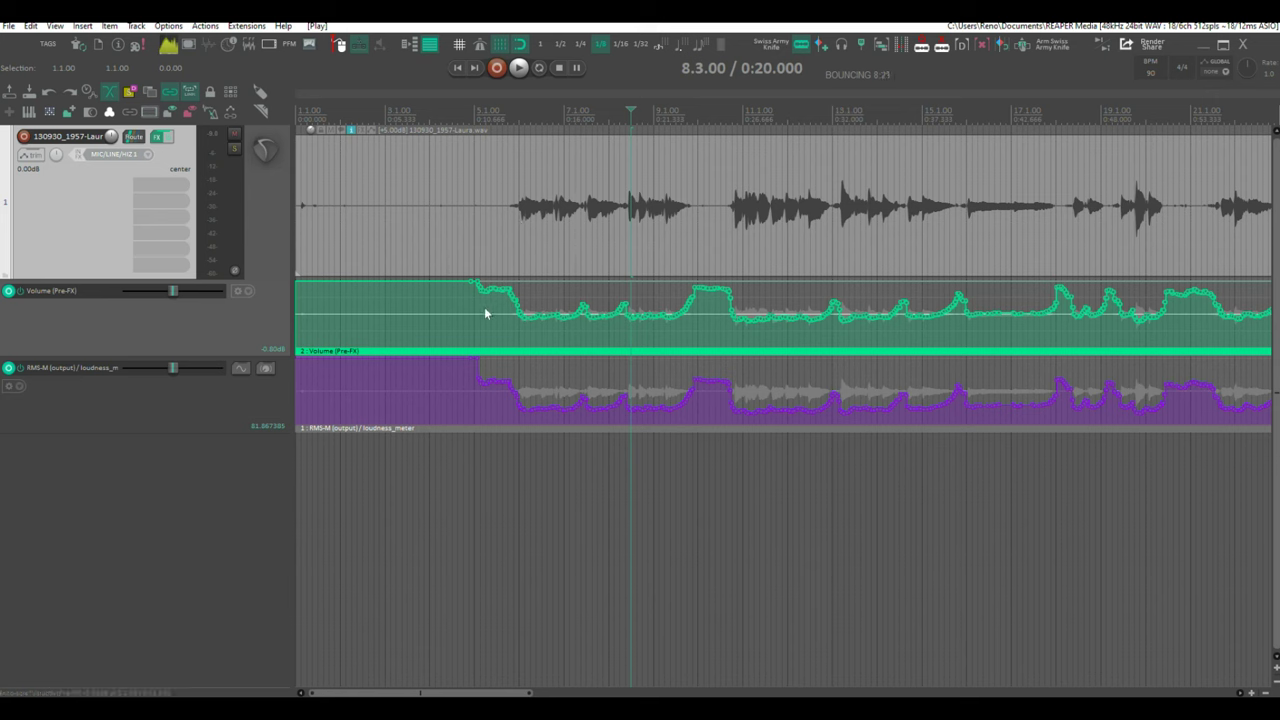
Set the Volume (Pre-FX) automation item's amplitude to 186 and baseline to 98, and close its properties.
{"action": "double_click", "coordinate": [712, 357]}
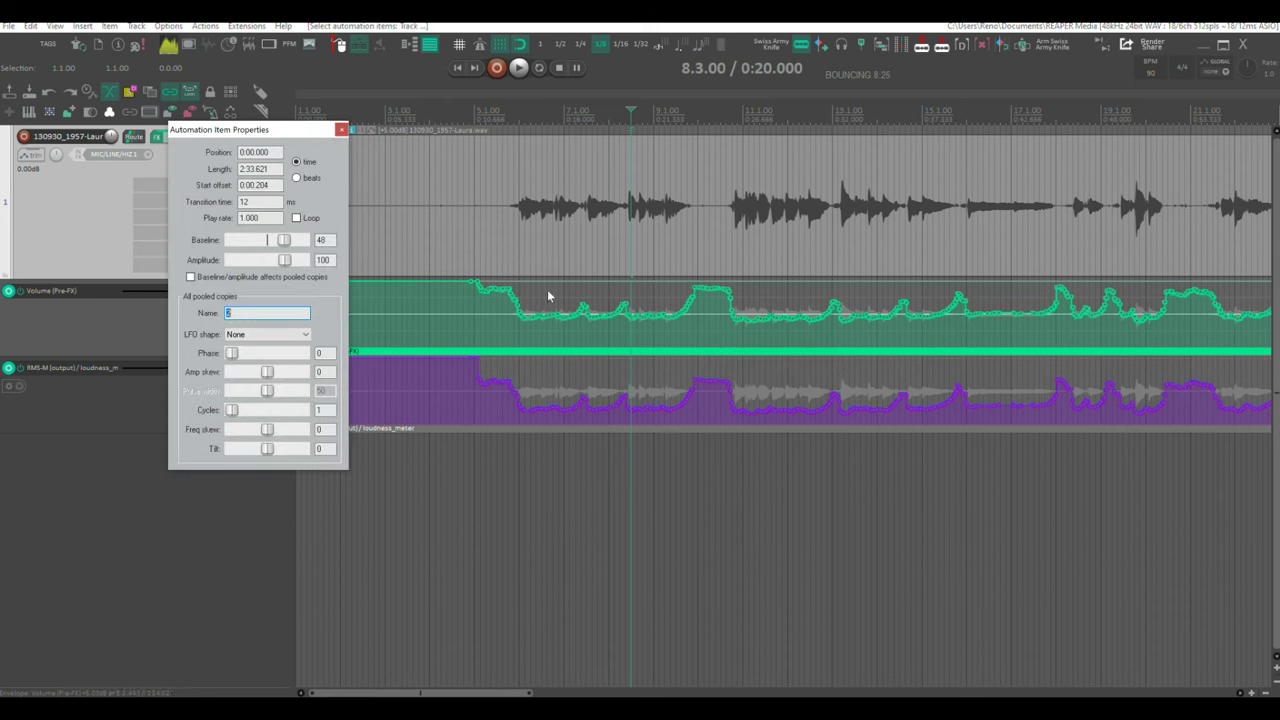
{"action": "left_click_drag", "start_coordinate": [272, 137], "coordinate": [283, 158]}
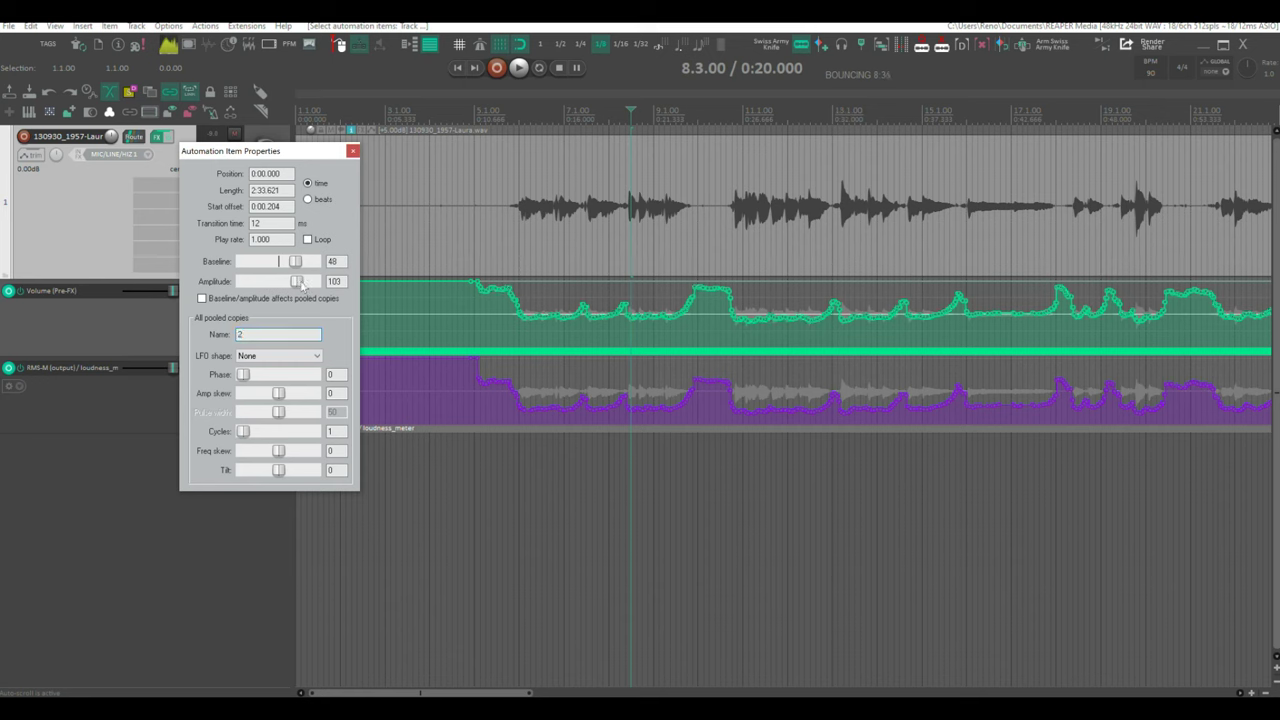
{"action": "left_click_drag", "start_coordinate": [301, 285], "coordinate": [319, 262]}
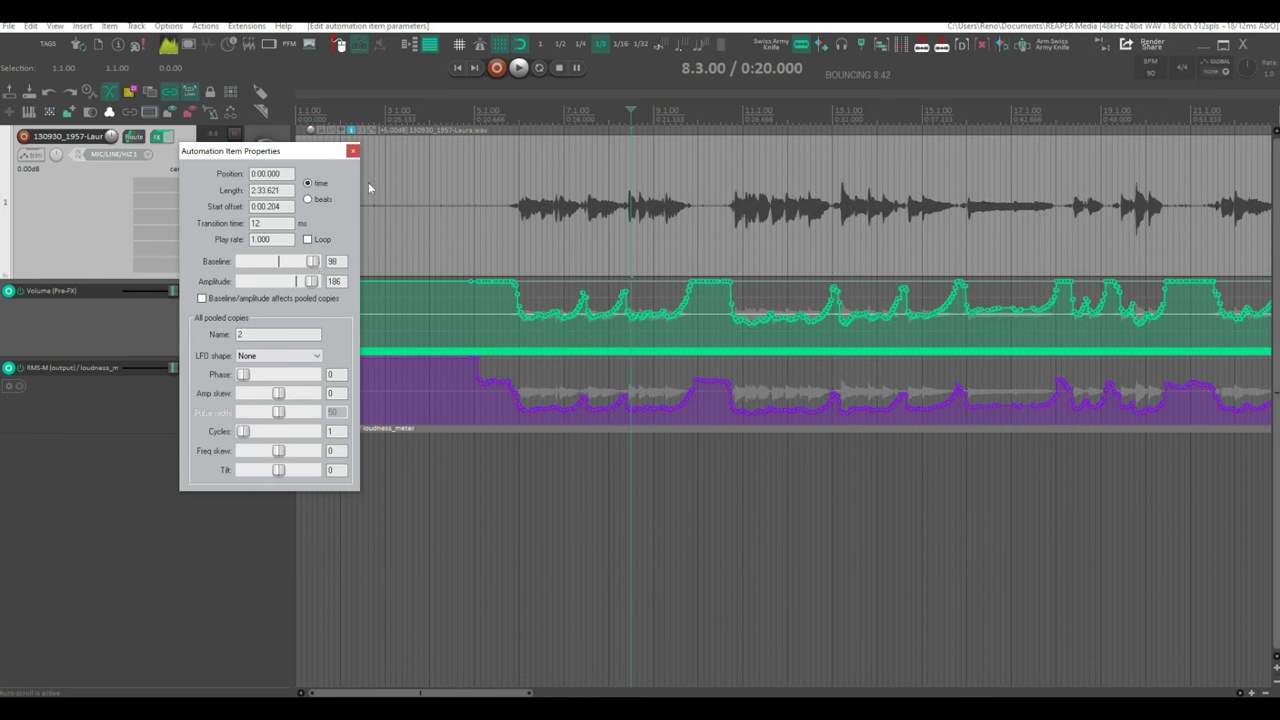
{"action": "left_click", "coordinate": [352, 151]}
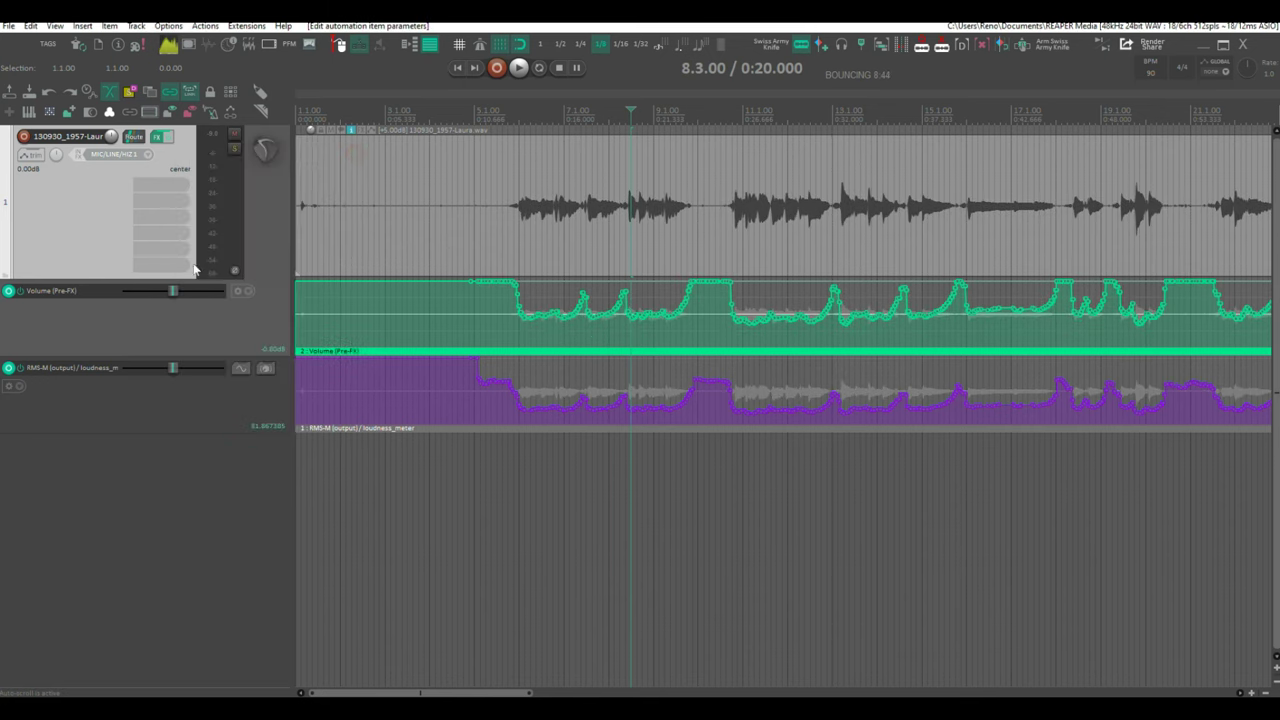
Toggle the Volume (Pre-FX) envelope's bypass repeatedly to compare the vocal waveform, leaving the envelope active.
{"action": "left_click", "coordinate": [23, 291]}
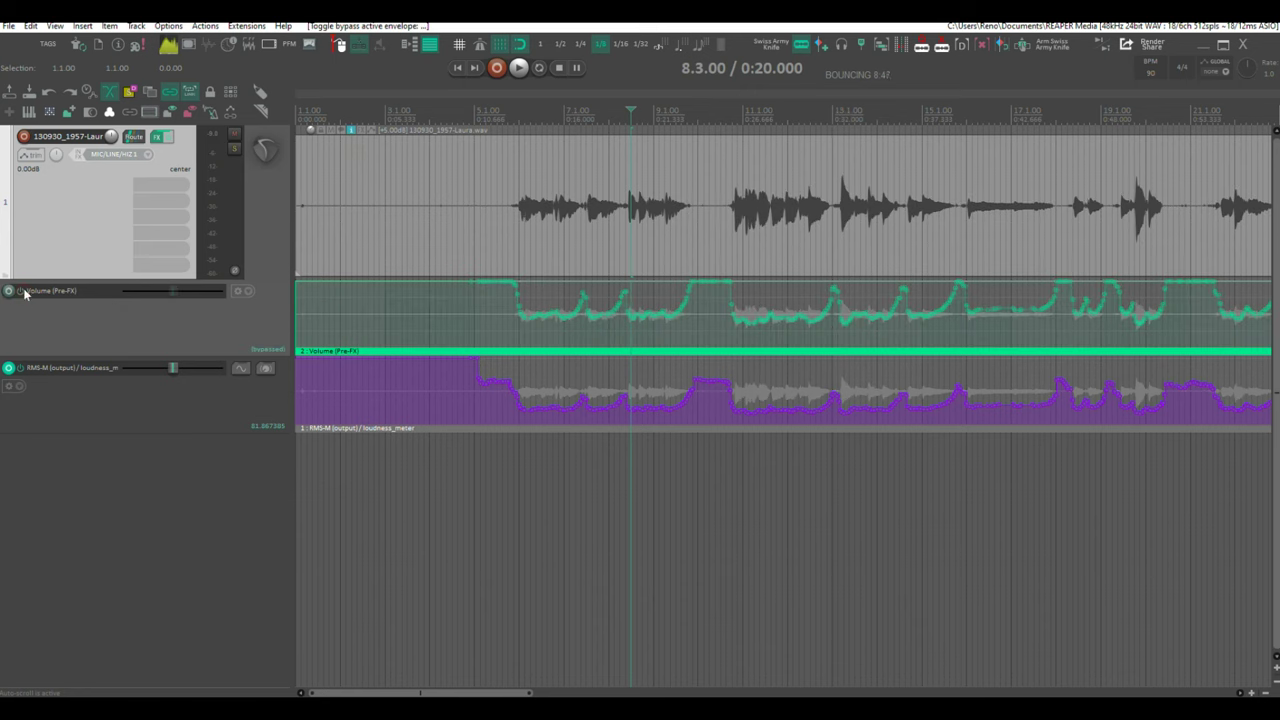
{"action": "left_click", "coordinate": [23, 291]}
{"action": "left_click", "coordinate": [23, 291]}
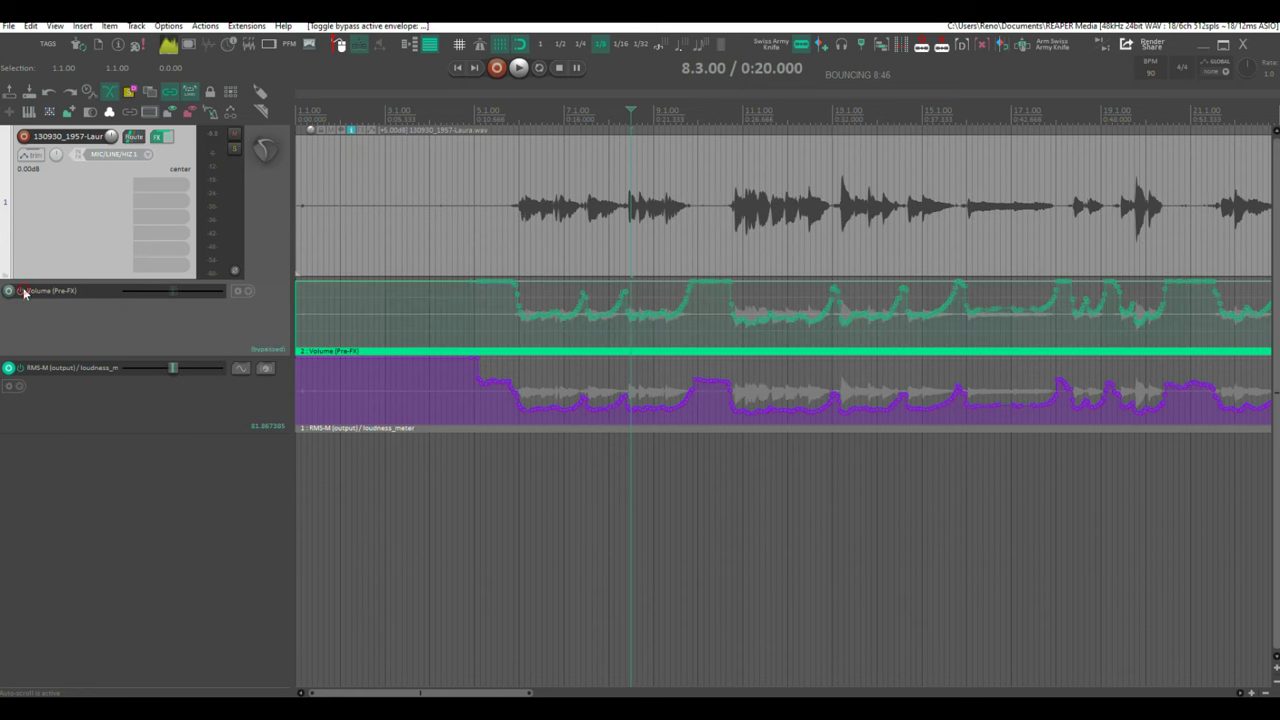
{"action": "left_click", "coordinate": [21, 292]}
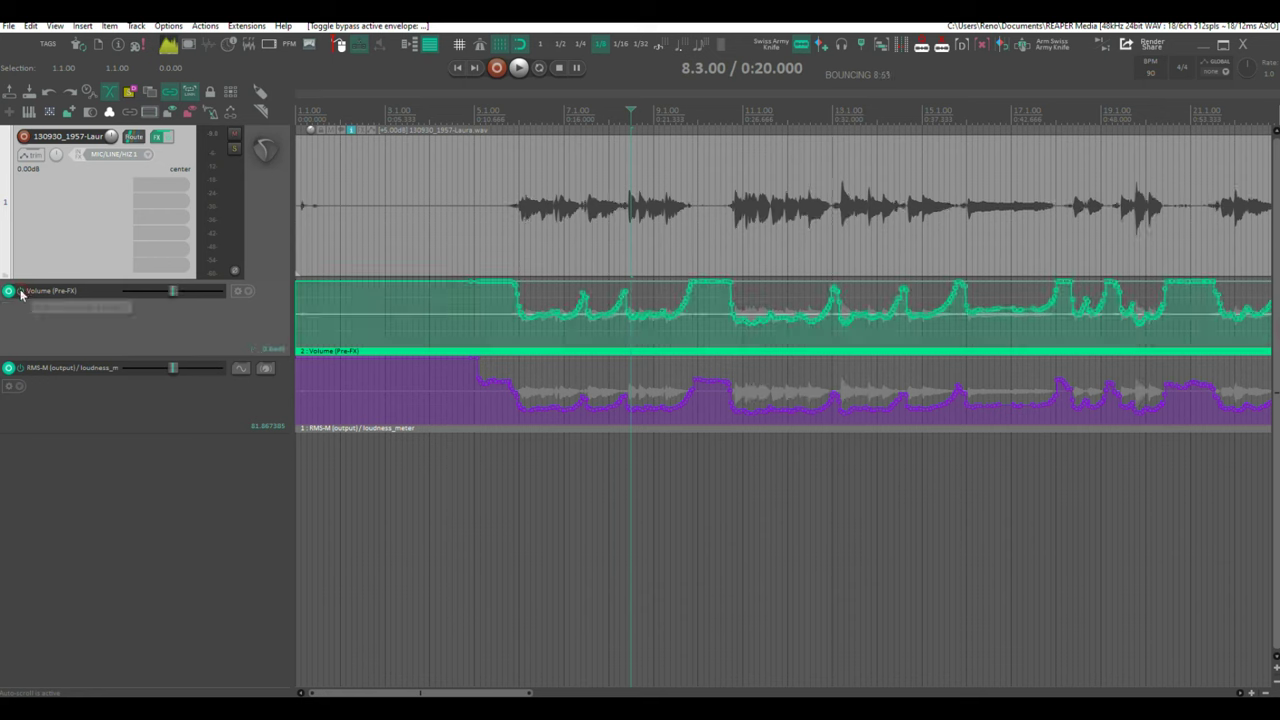
{"action": "left_click", "coordinate": [21, 292]}
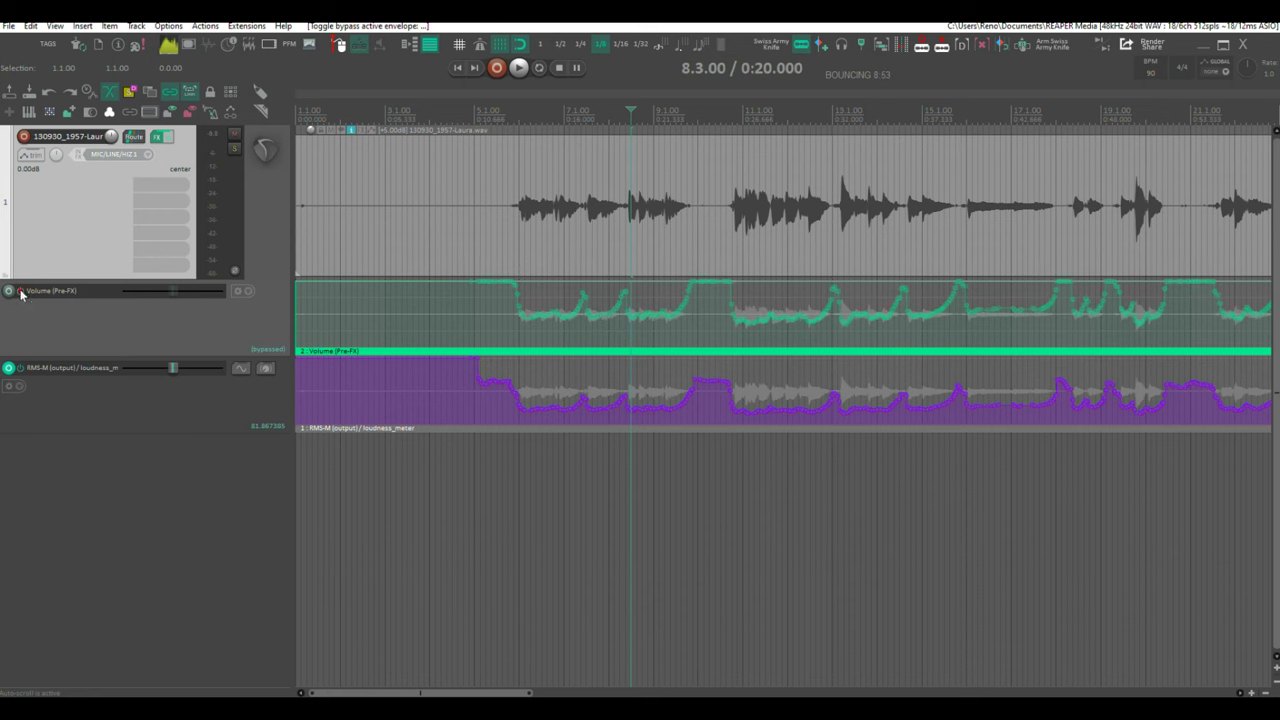
{"action": "left_click", "coordinate": [21, 292]}
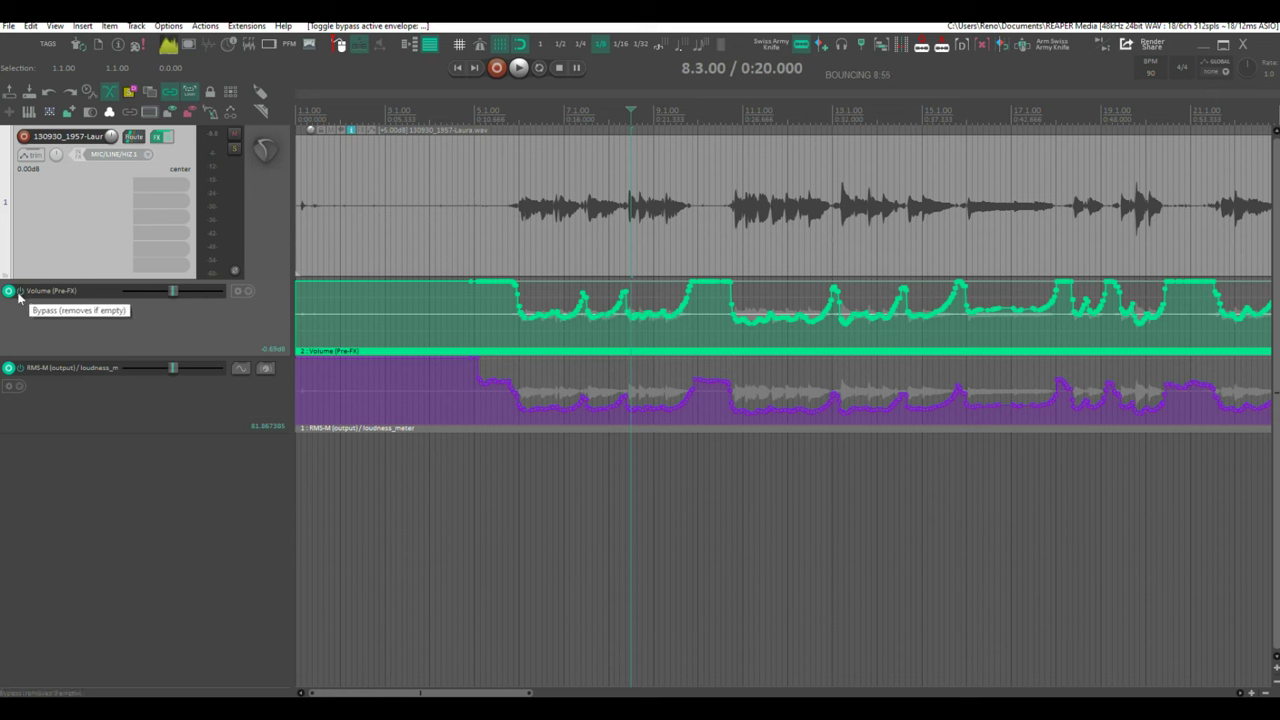
Enable the Pultec-Pro, CLA-76 and Pro-Q 3 effects in the track's FX chain and show the CLA-76.
{"action": "left_click", "coordinate": [161, 138]}
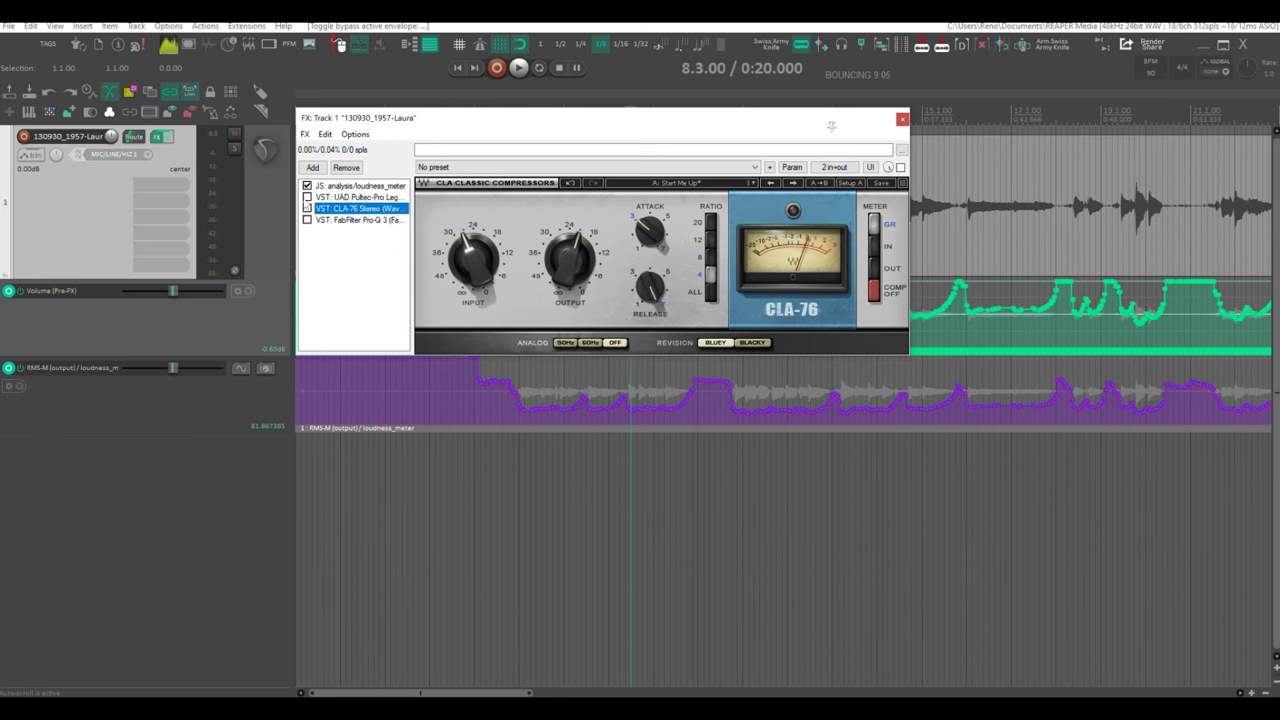
{"action": "left_click", "coordinate": [307, 208]}
{"action": "left_click", "coordinate": [307, 208]}
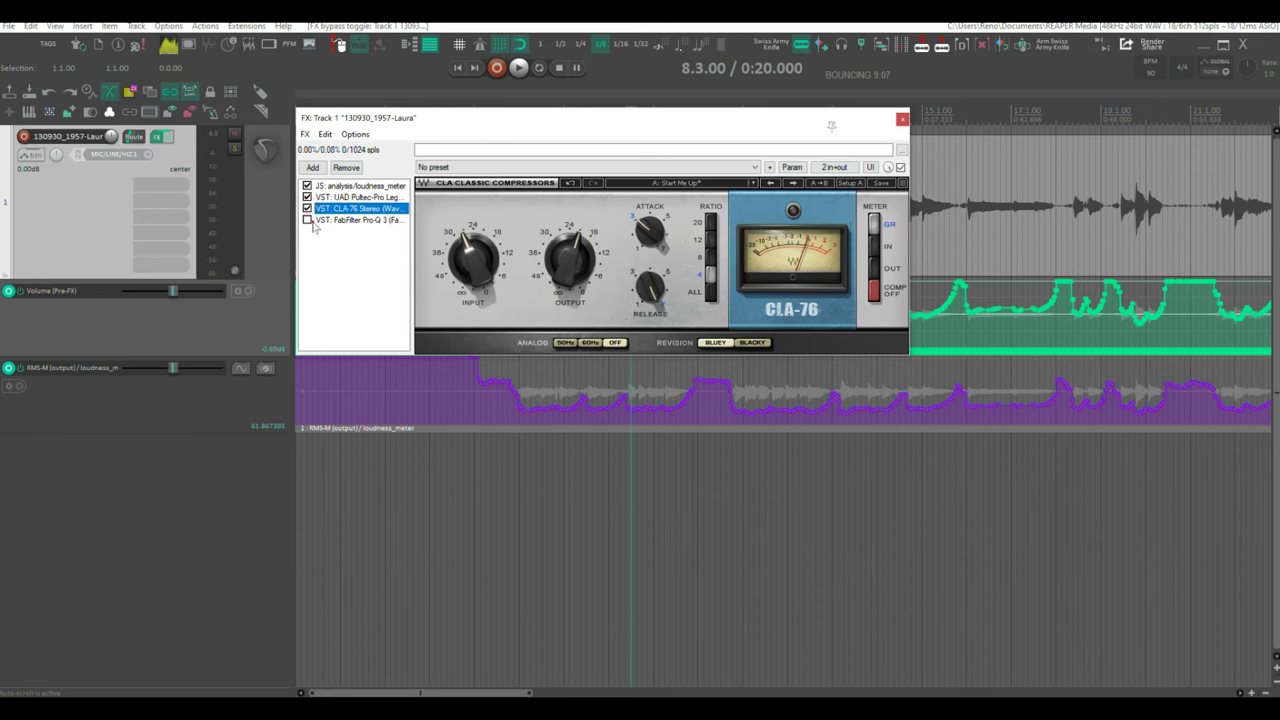
{"action": "left_click", "coordinate": [312, 219]}
{"action": "left_click", "coordinate": [348, 209]}
Lower the CLA-76 compressor's input and readjust its output while playing the vocal from 8.3.00.
{"action": "left_click", "coordinate": [470, 265]}
{"action": "key", "text": "space"}
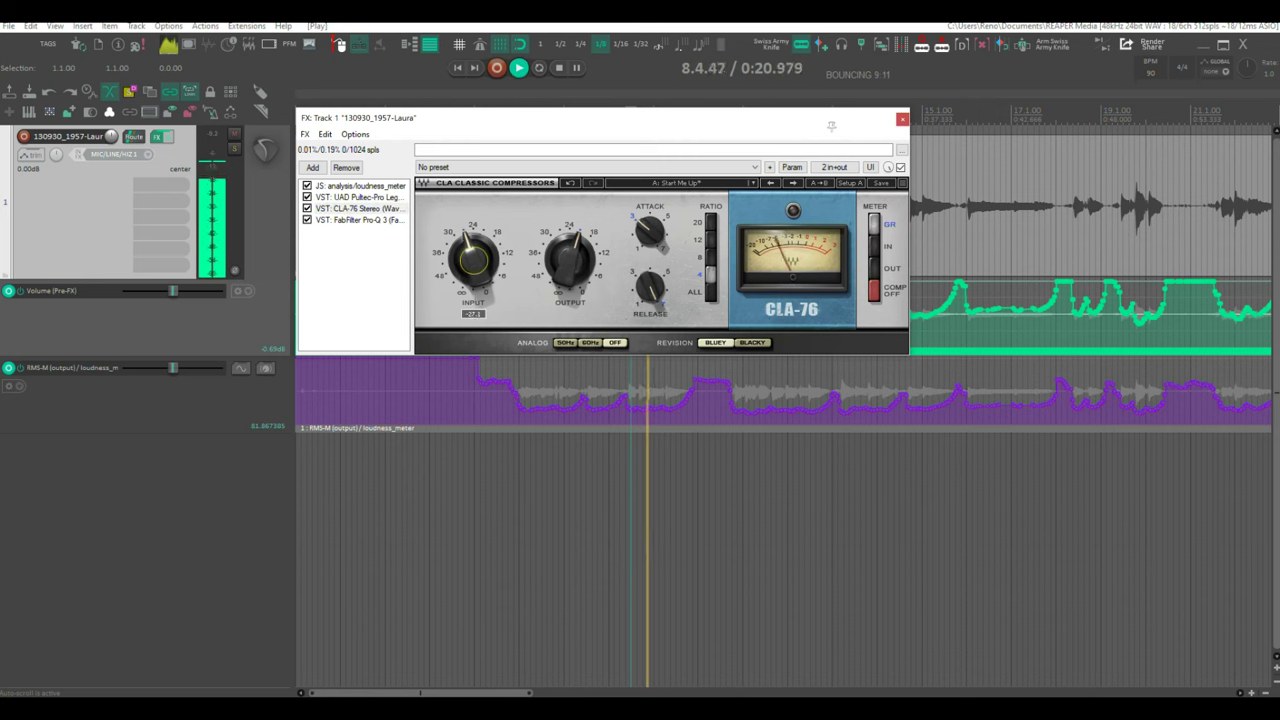
{"action": "left_click_drag", "start_coordinate": [470, 265], "coordinate": [470, 272]}
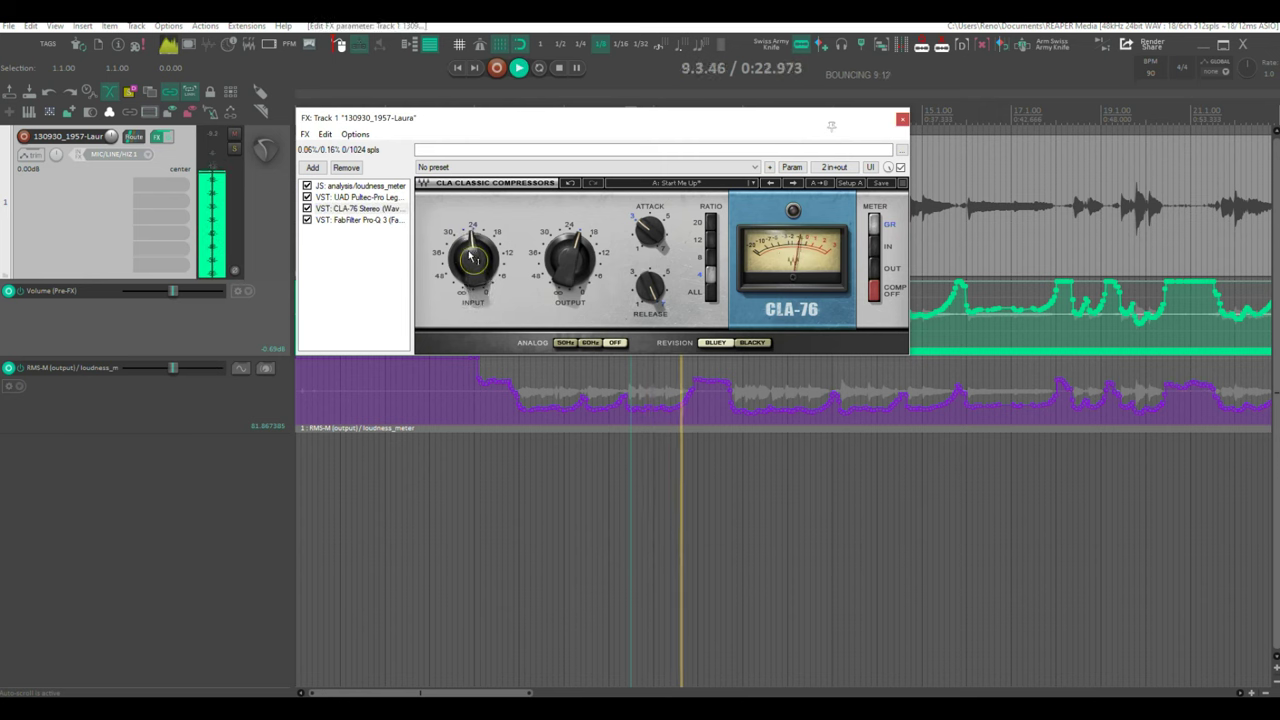
{"action": "left_click_drag", "start_coordinate": [570, 258], "coordinate": [570, 250]}
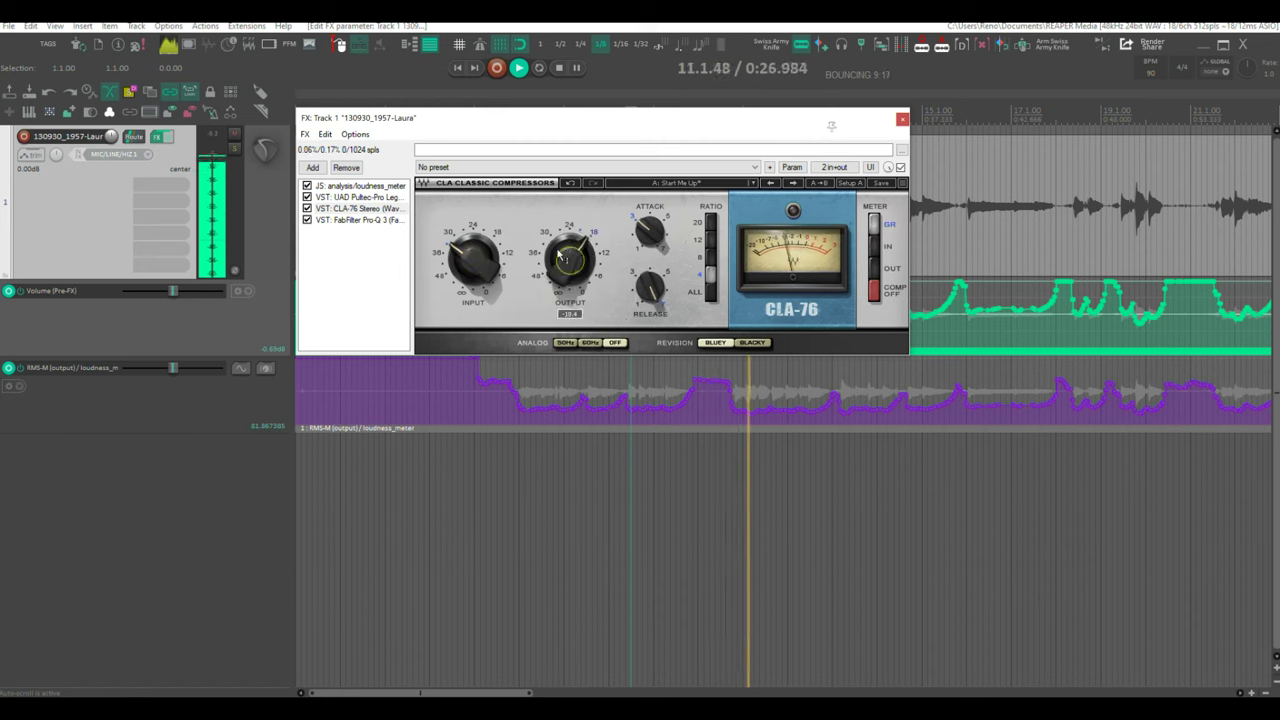
Compare the playing vocal with the CLA-76 bypassed and enabled, leave it enabled, close the FX chain and stop playback.
{"action": "left_click", "coordinate": [308, 208]}
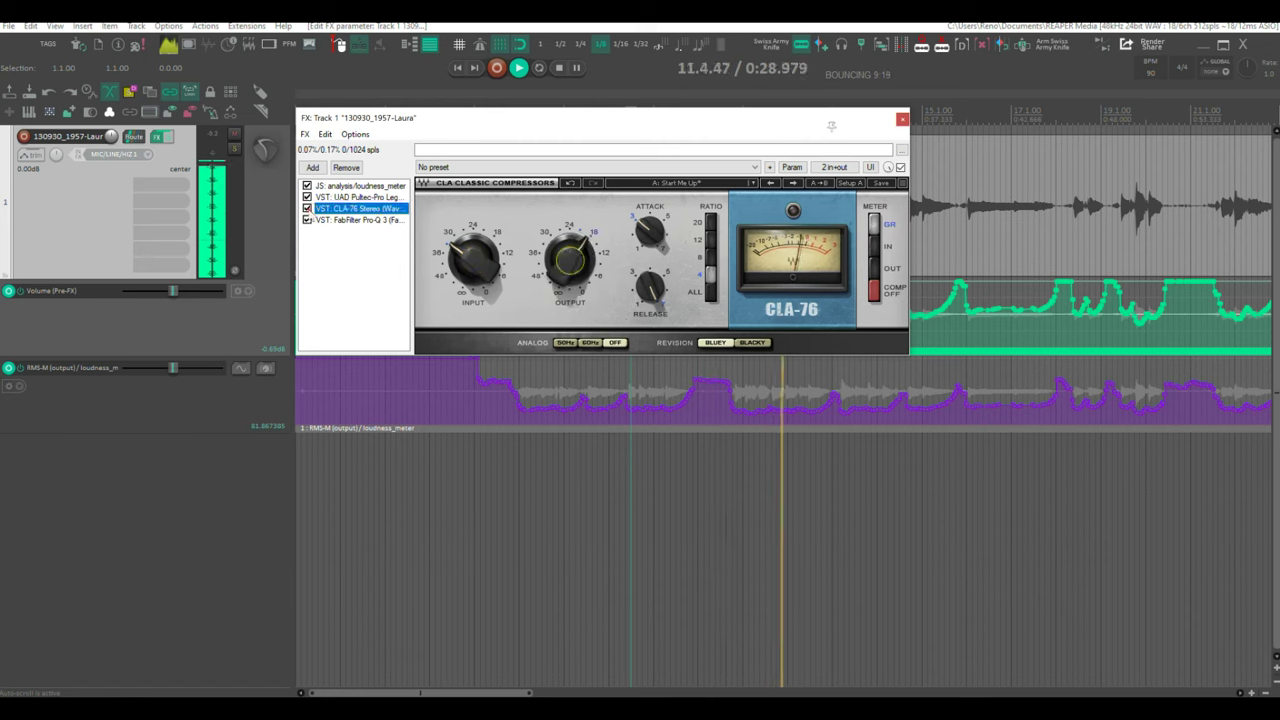
{"action": "left_click", "coordinate": [308, 208]}
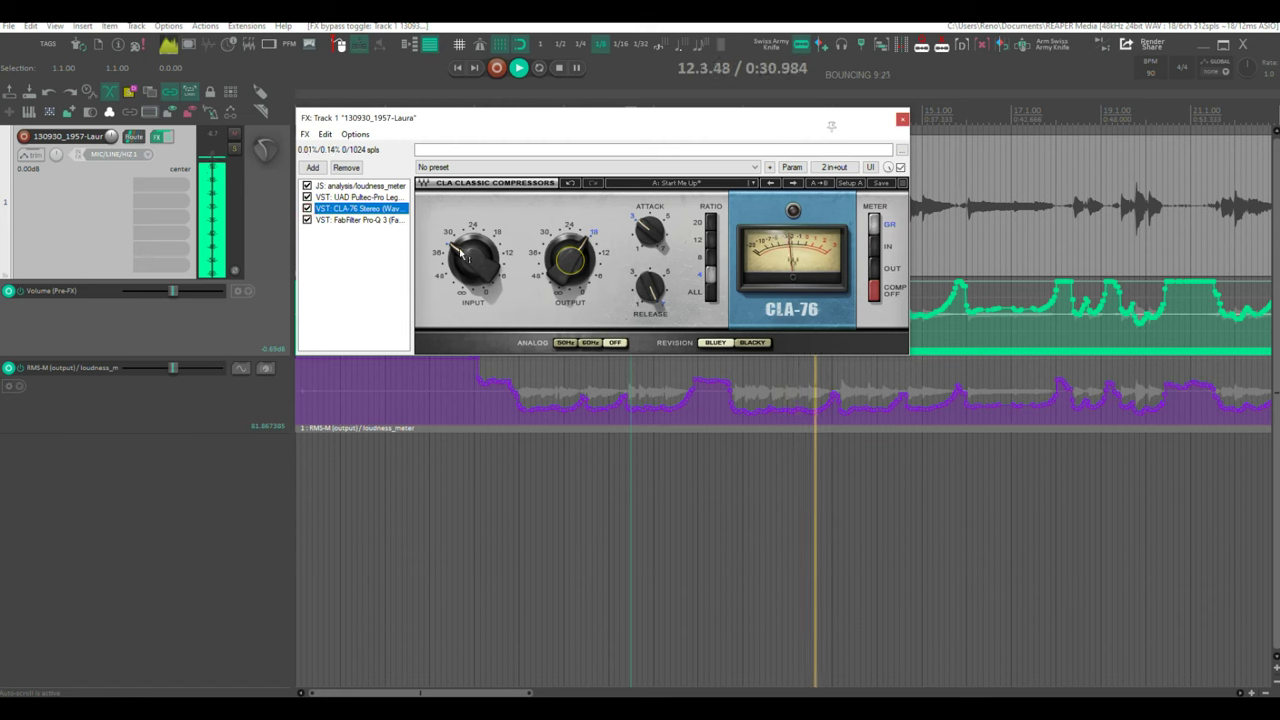
{"action": "left_click", "coordinate": [307, 209]}
{"action": "left_click", "coordinate": [307, 208]}
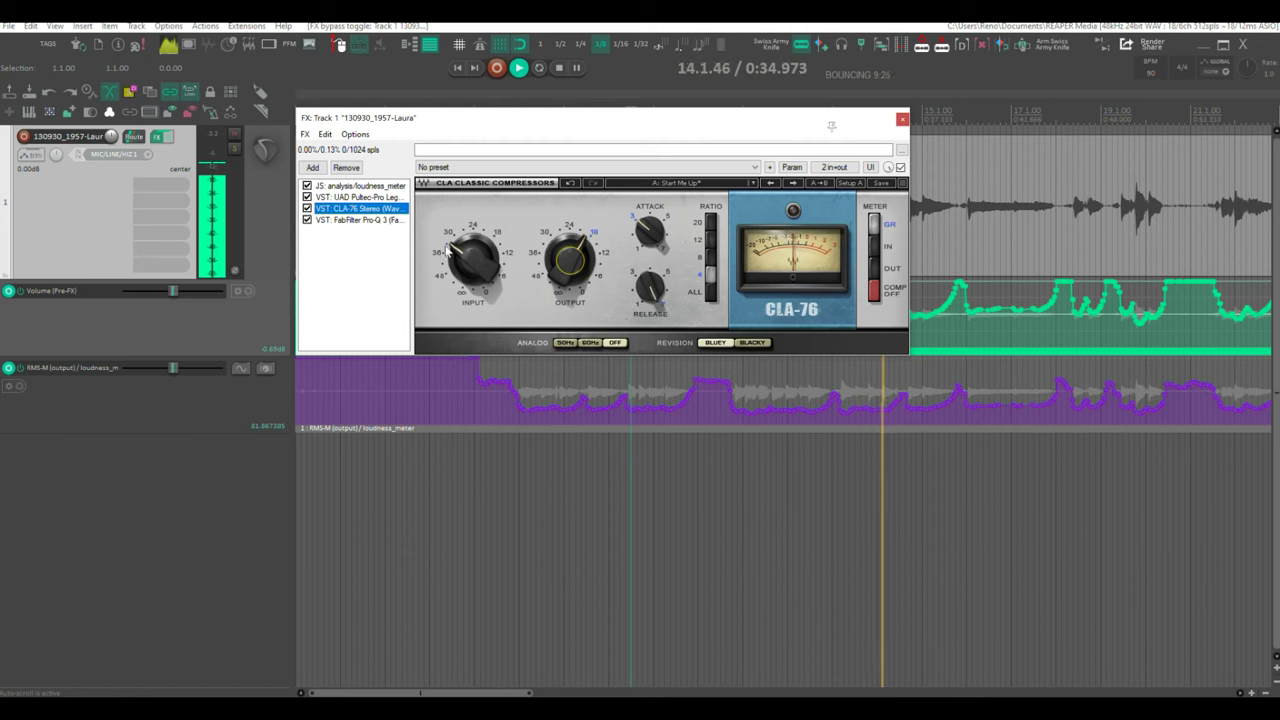
{"action": "key", "text": "Escape"}
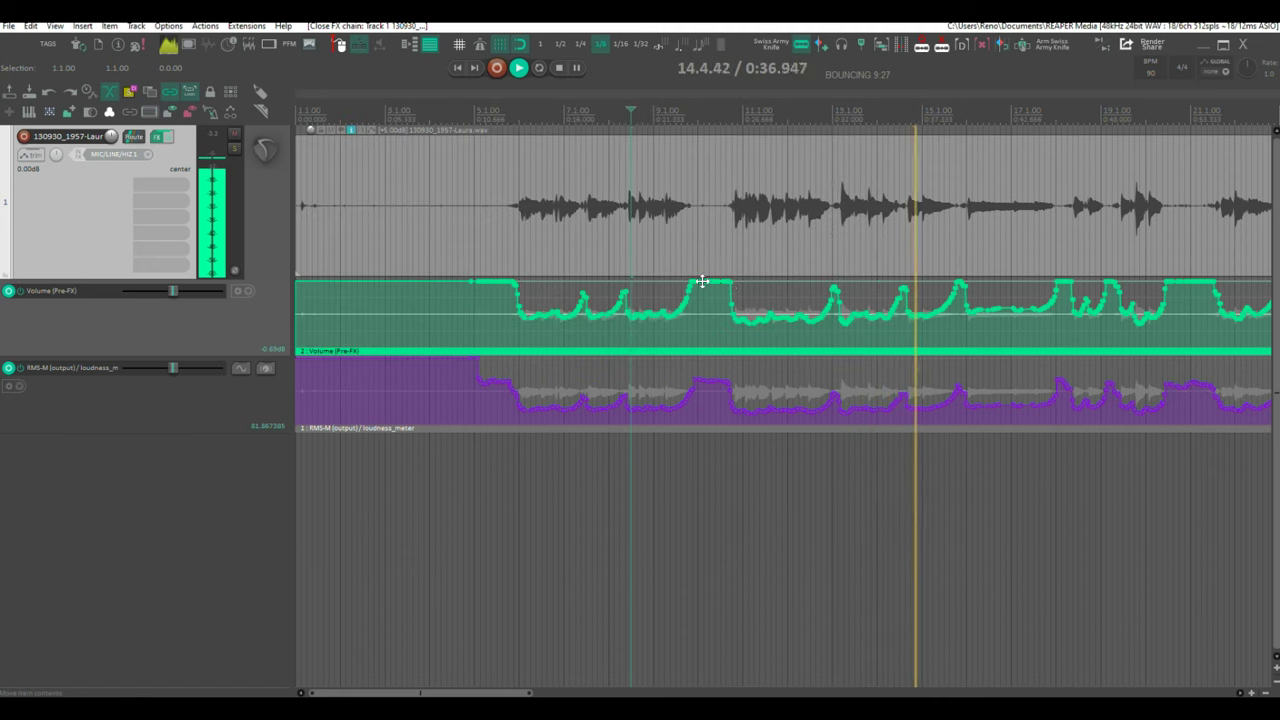
{"action": "key", "text": "space"}
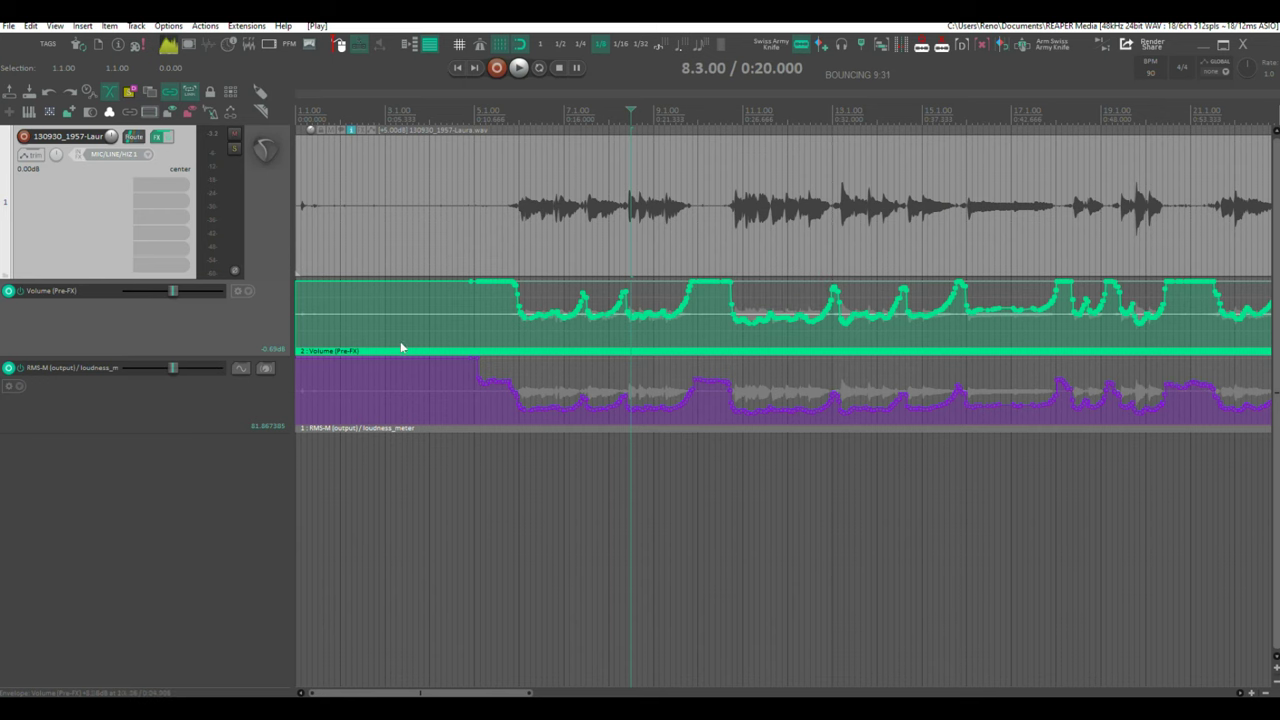
Activate the track's Volume envelope and copy the Volume (Pre-FX) automation item onto its lane.
{"action": "left_click", "coordinate": [33, 157]}
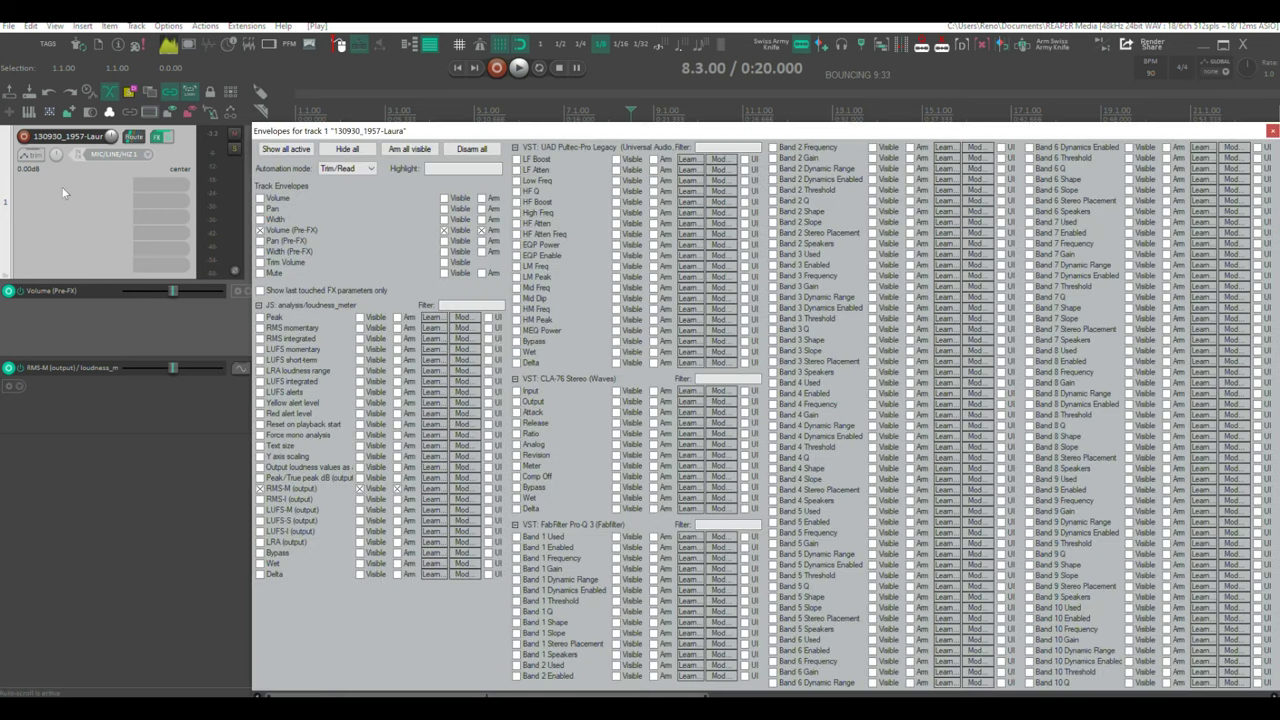
{"action": "left_click", "coordinate": [264, 198]}
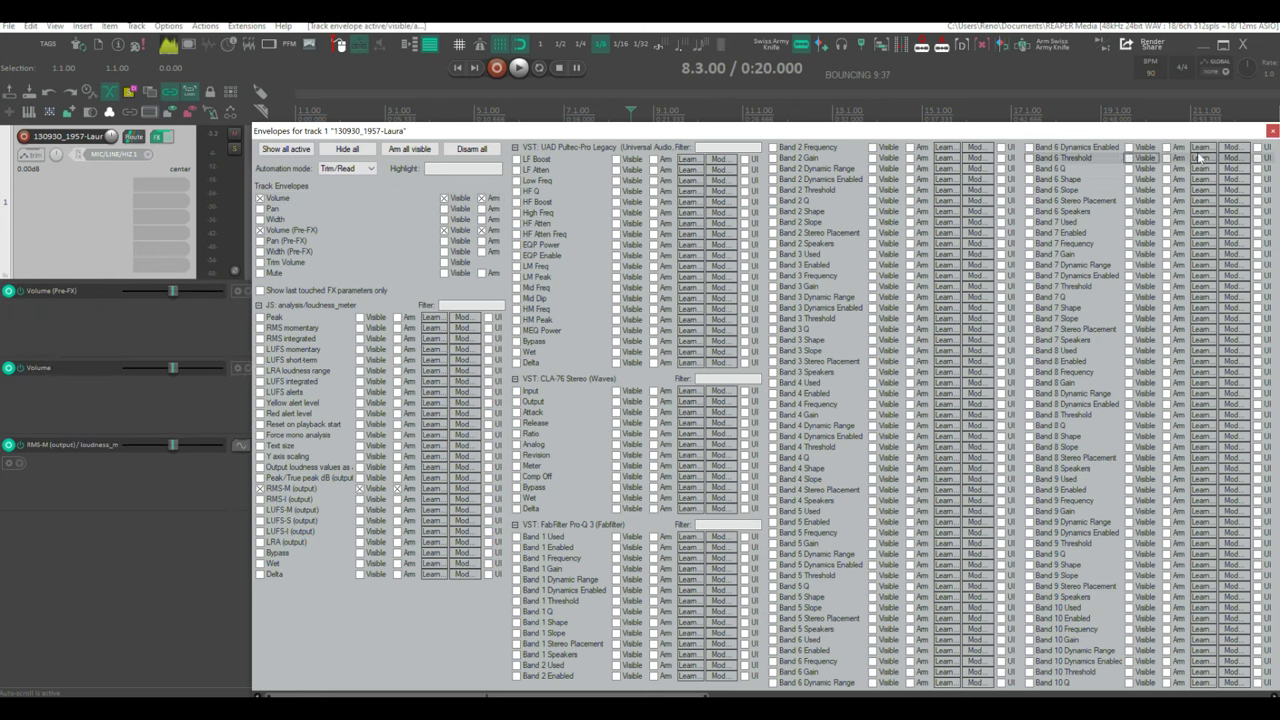
{"action": "left_click", "coordinate": [1272, 131]}
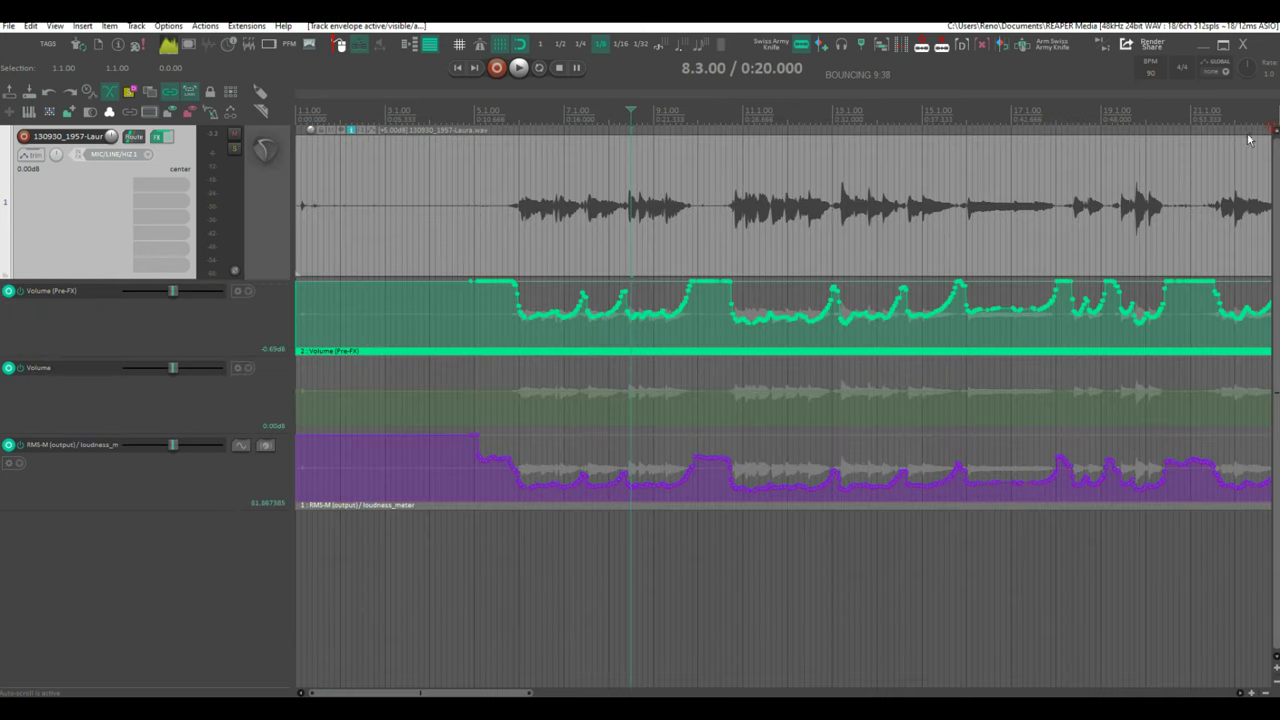
{"action": "left_click", "coordinate": [494, 350]}
{"action": "left_click_drag", "start_coordinate": [494, 354], "coordinate": [491, 425]}
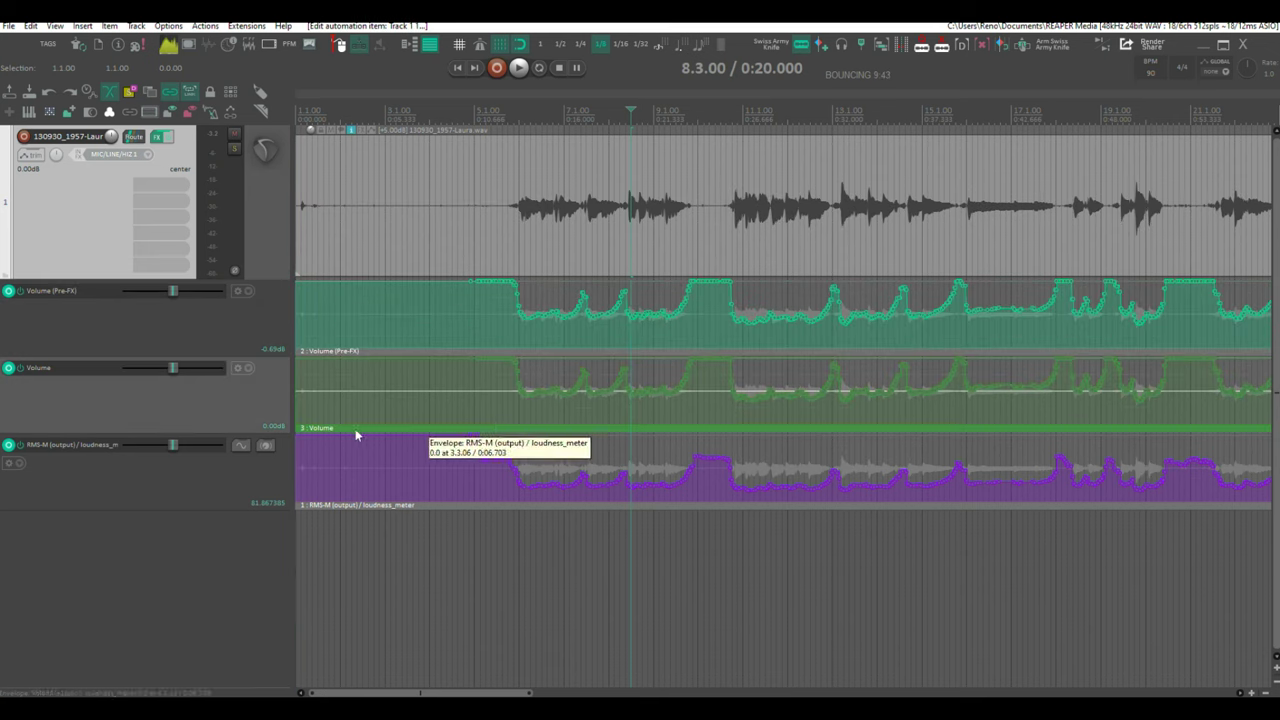
Bypass the Volume (Pre-FX) and RMS-M (output) envelopes, and check the track's FX chain before closing it.
{"action": "left_click", "coordinate": [20, 291]}
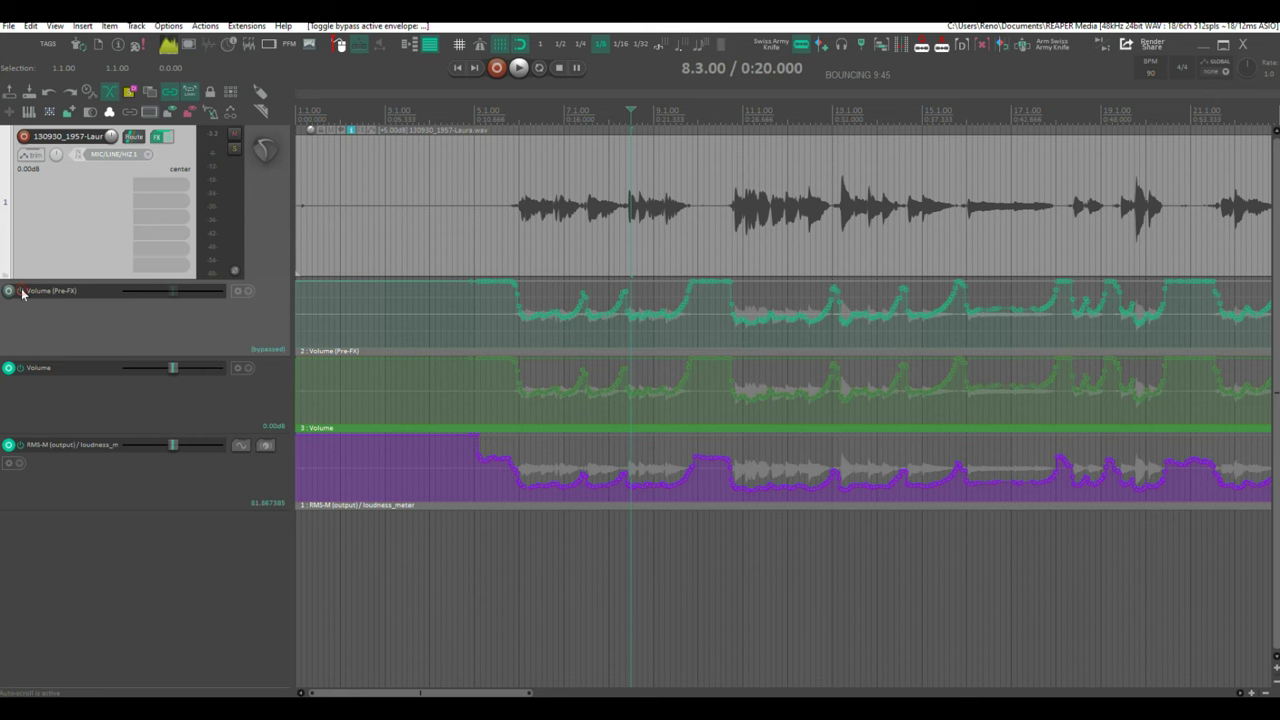
{"action": "left_click", "coordinate": [20, 445]}
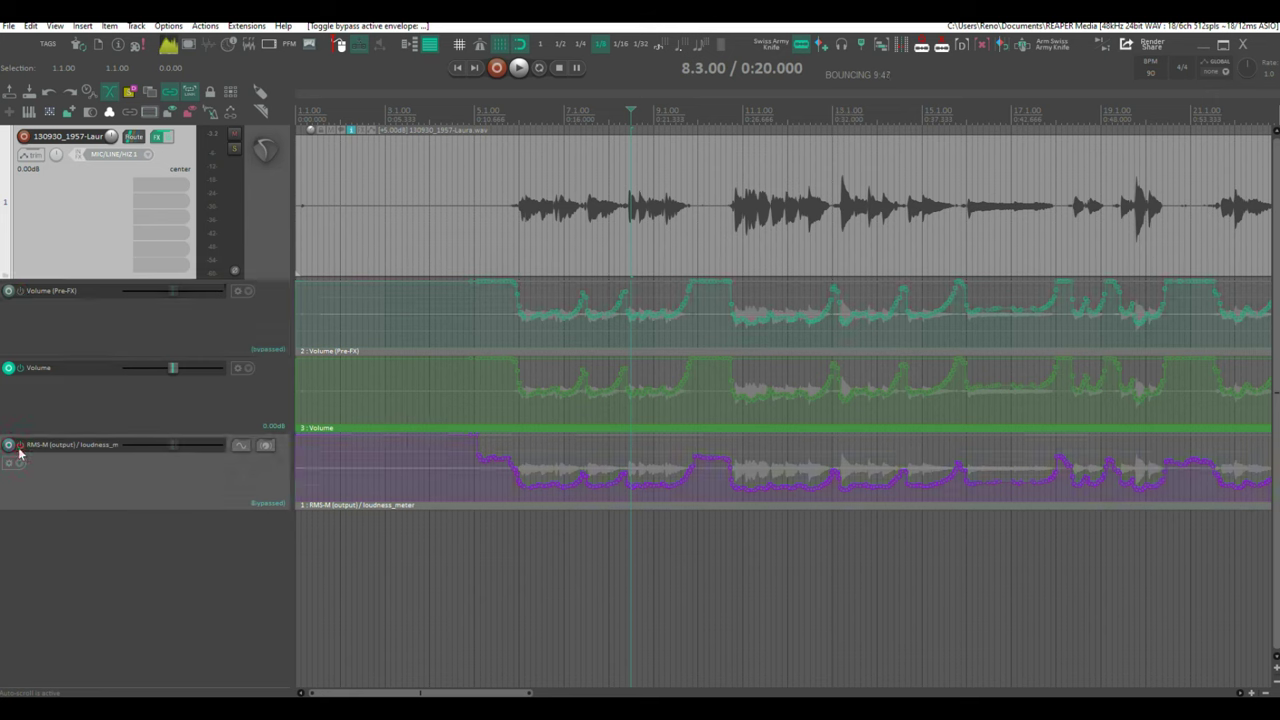
{"action": "left_click", "coordinate": [155, 137]}
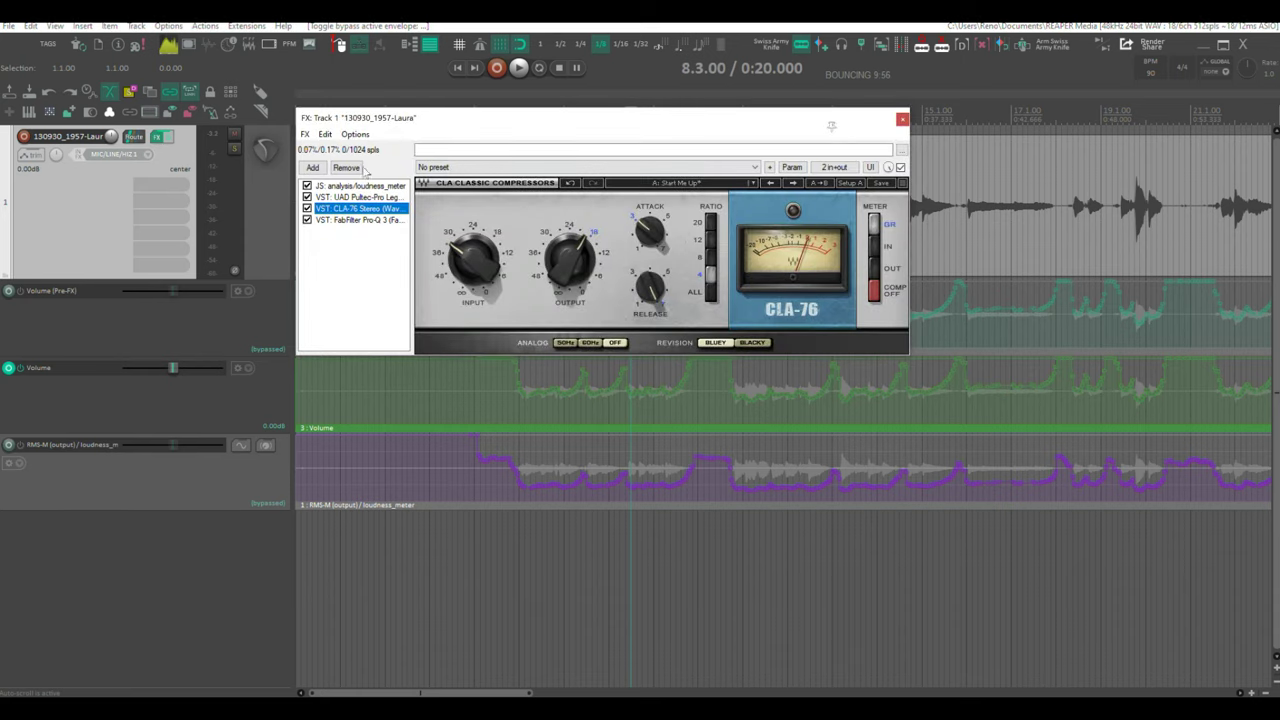
{"action": "left_click", "coordinate": [902, 121]}
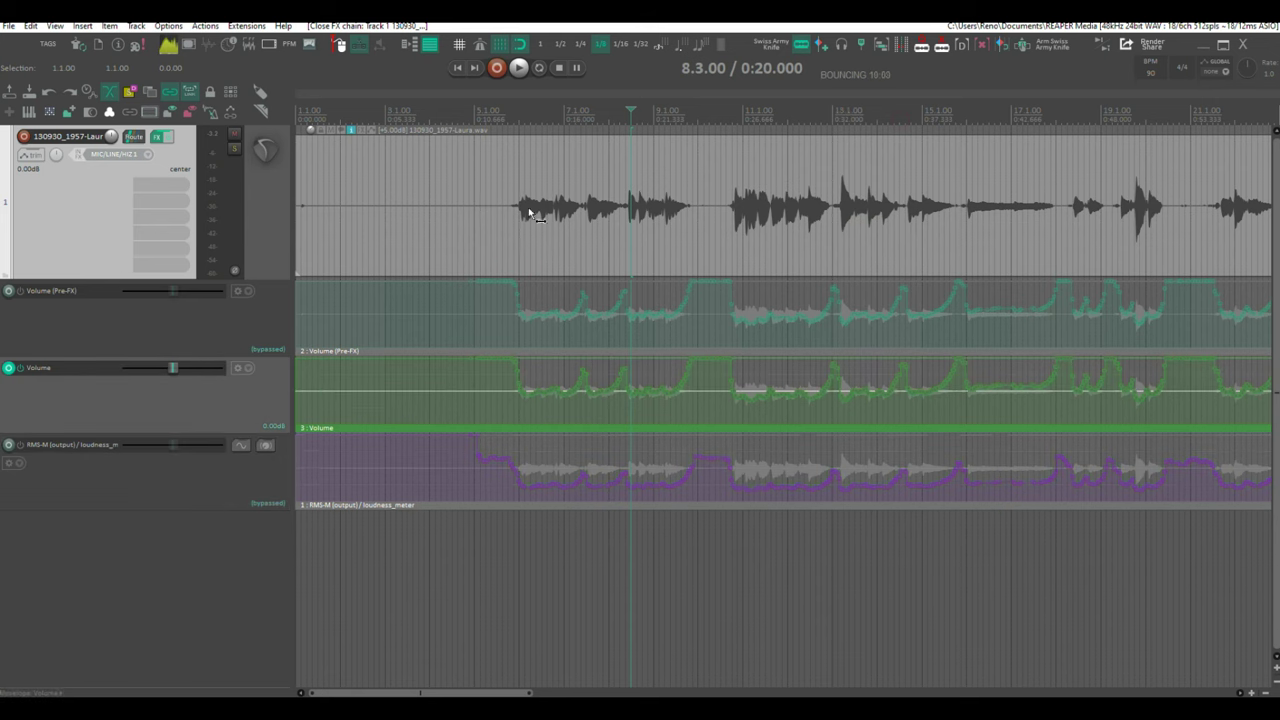
Set the track's automation mode to Read and close its envelope window.
{"action": "left_click", "coordinate": [33, 156]}
{"action": "left_click", "coordinate": [362, 169]}
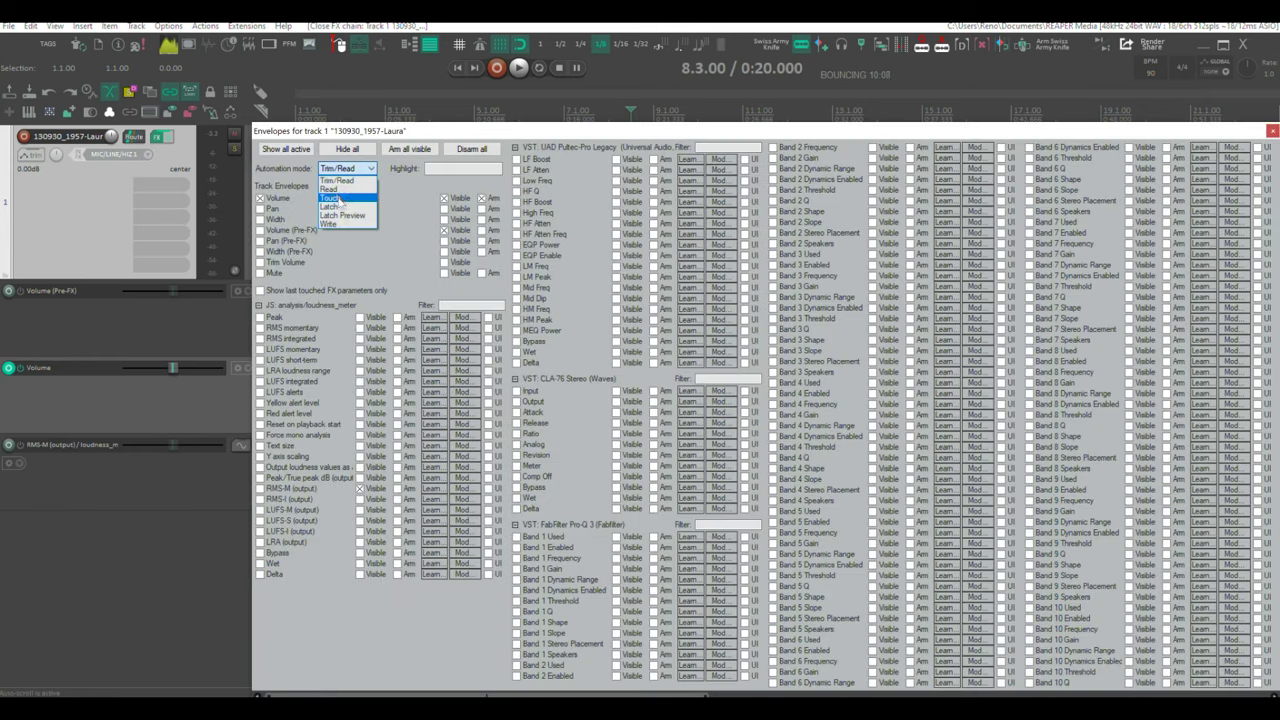
{"action": "left_click", "coordinate": [337, 190]}
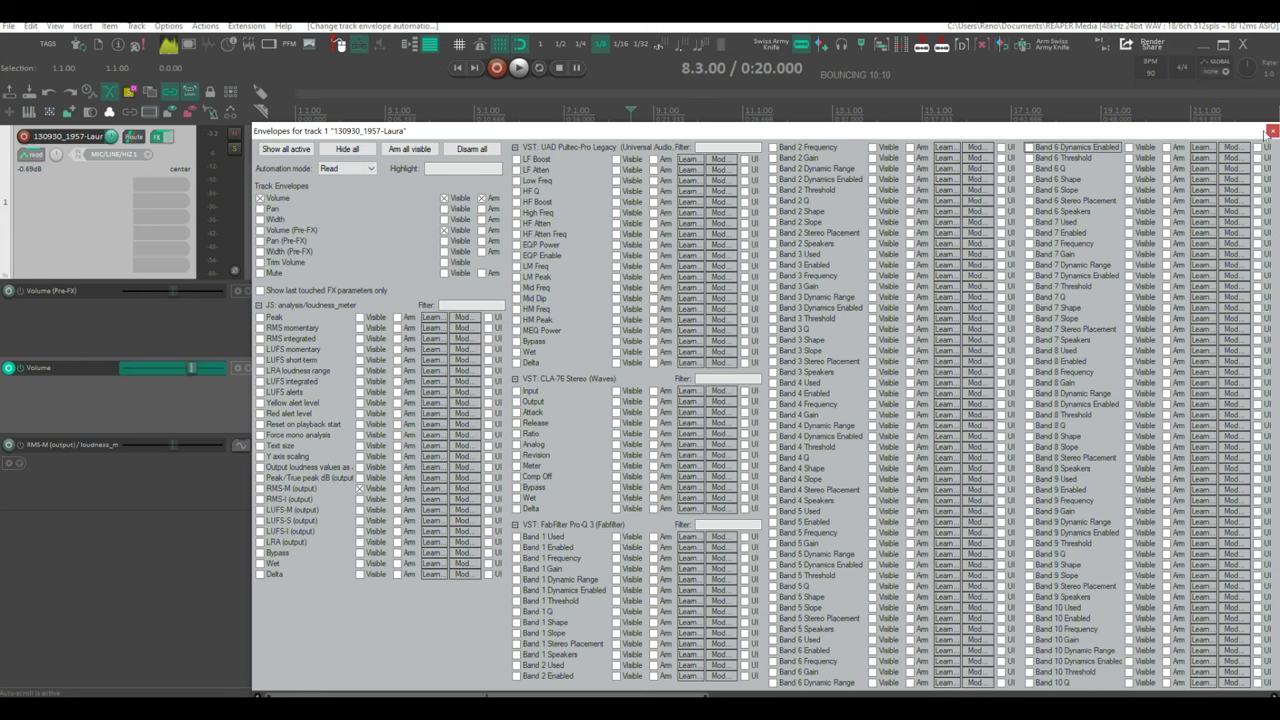
{"action": "left_click", "coordinate": [1271, 131]}
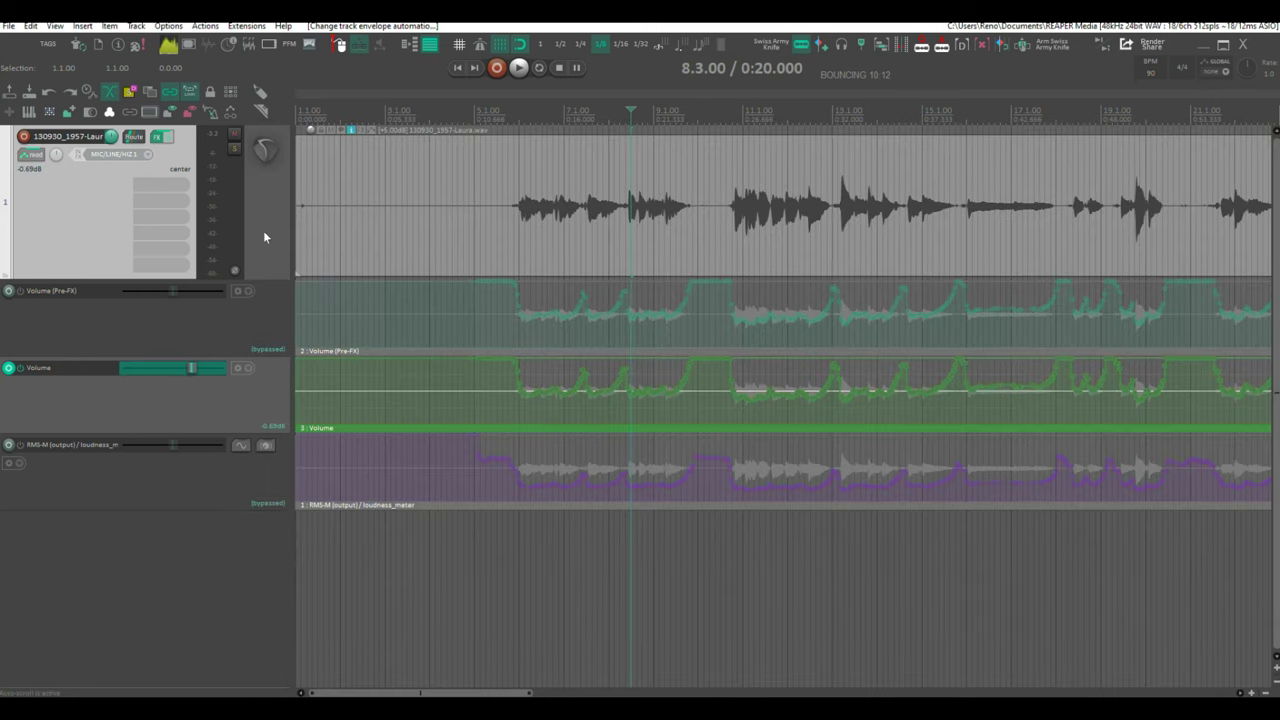
Show the mixer below the vocal waveform and play from 5.4.50 to watch the track fader follow the Volume envelope.
{"action": "key", "text": "ctrl+m"}
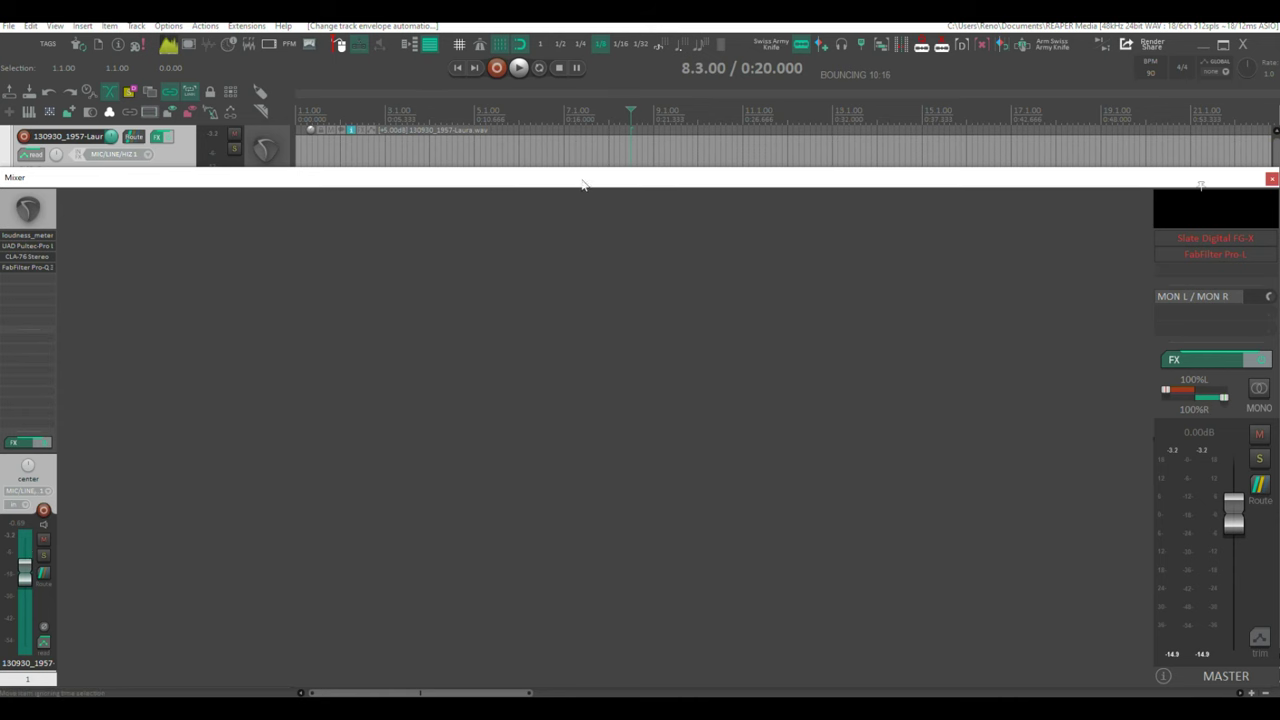
{"action": "left_click_drag", "start_coordinate": [584, 167], "coordinate": [567, 277]}
{"action": "left_click", "coordinate": [513, 105]}
{"action": "key", "text": "space"}
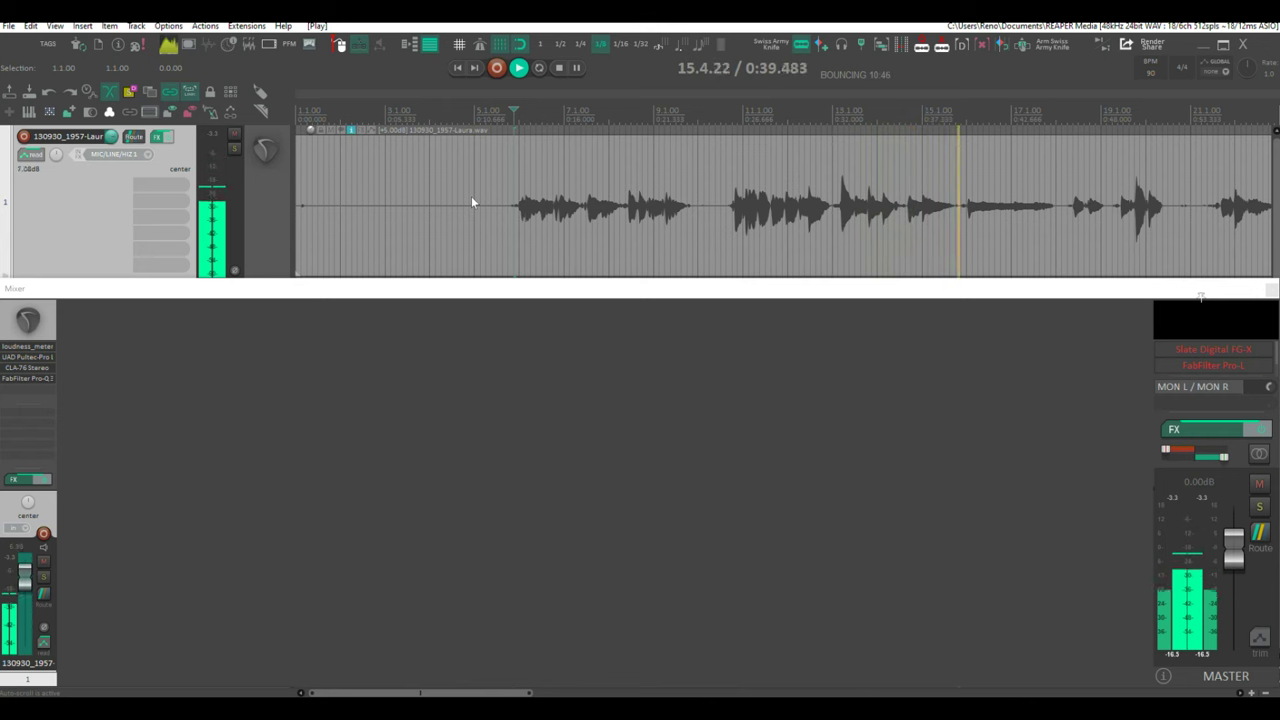
{"action": "key", "text": "space"}
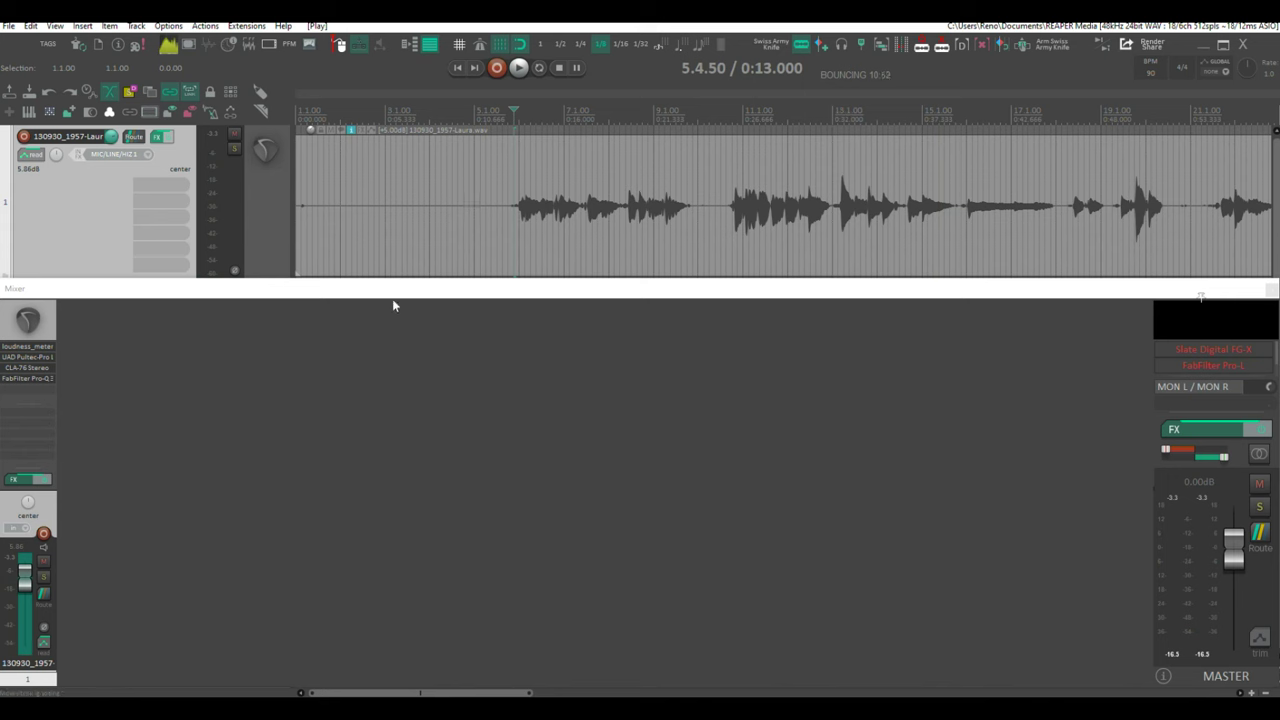
Add Cockos ReaComp to the vocal track's FX chain between CLA-76 Stereo and FabFilter Pro-Q 3.
{"action": "left_click", "coordinate": [35, 395]}
{"action": "double_click", "coordinate": [35, 395]}
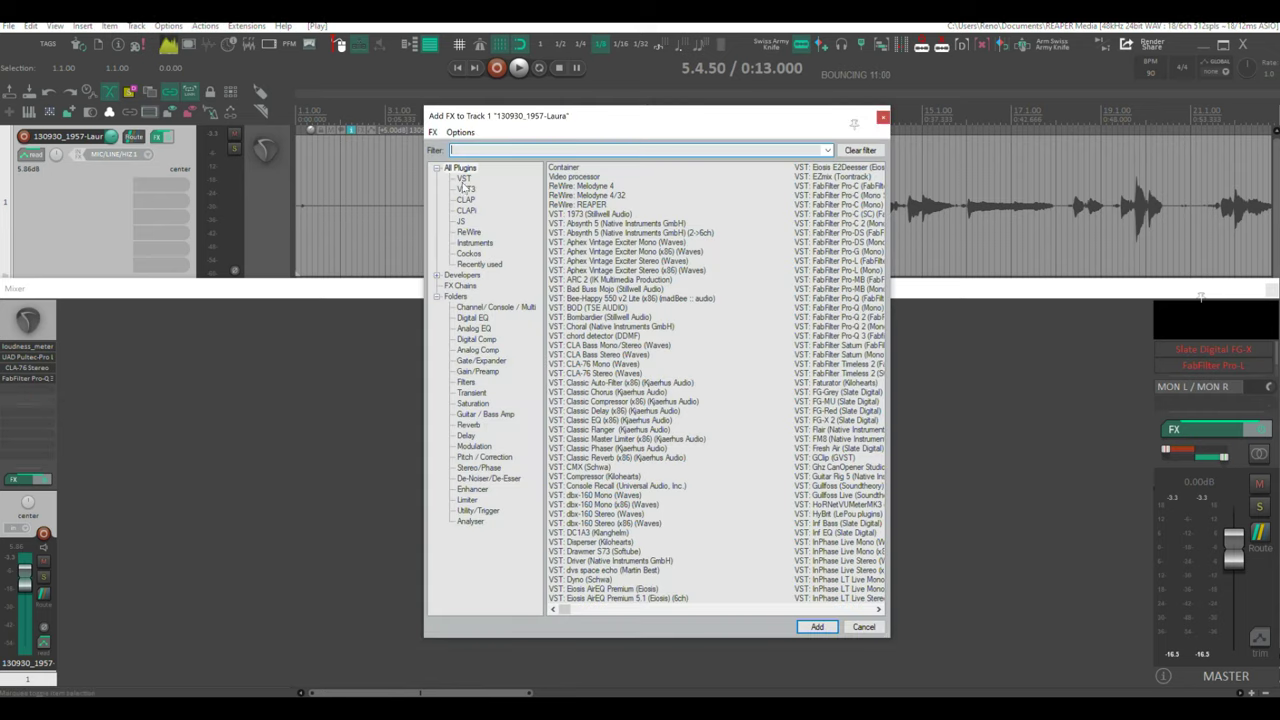
{"action": "left_click", "coordinate": [469, 254]}
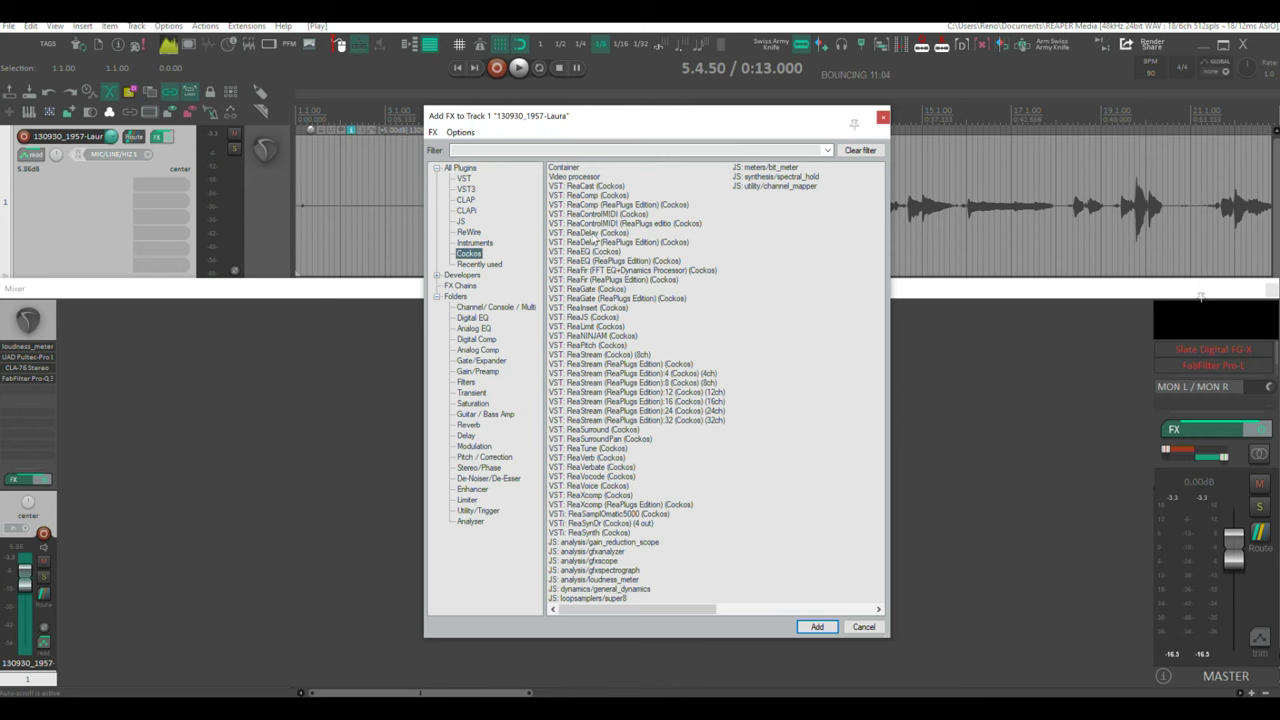
{"action": "left_click_drag", "start_coordinate": [584, 198], "coordinate": [178, 323]}
{"action": "left_click_drag", "start_coordinate": [27, 386], "coordinate": [27, 386]}
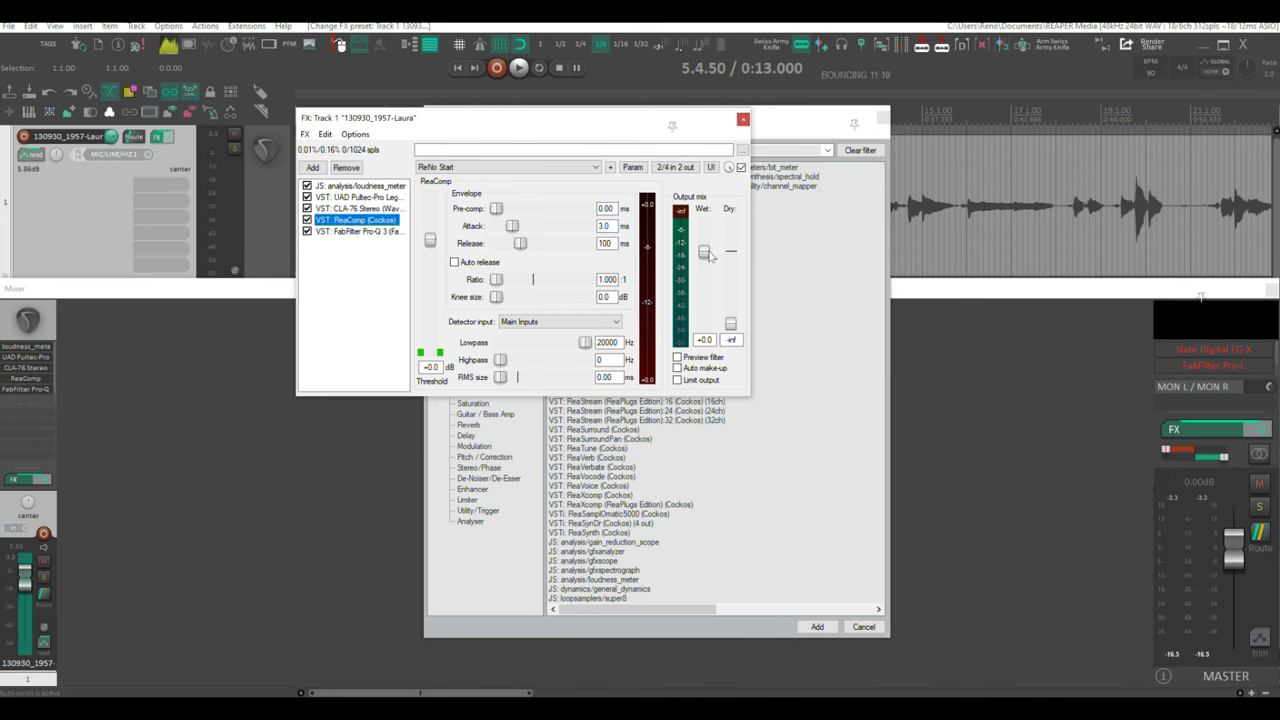
Set ReaComp's Wet output to -inf and its Dry output to +0.0 dB.
{"action": "left_click_drag", "start_coordinate": [706, 253], "coordinate": [712, 330]}
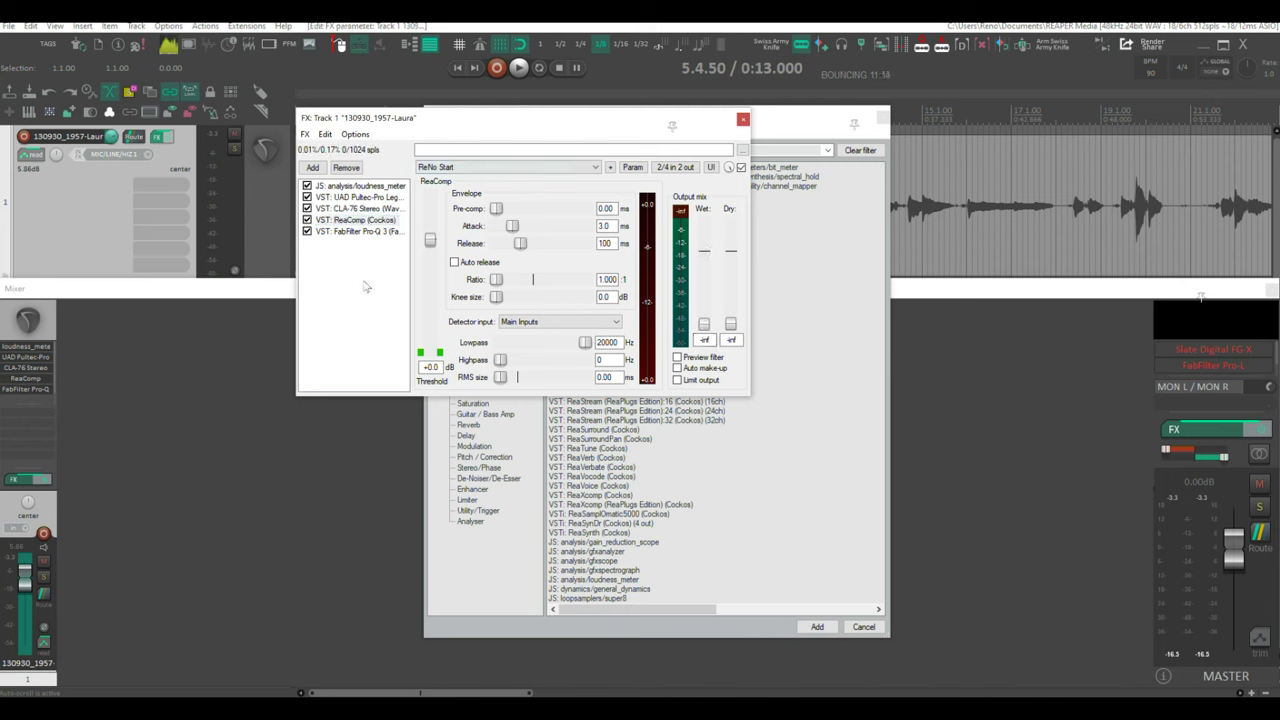
{"action": "left_click_drag", "start_coordinate": [732, 331], "coordinate": [731, 262]}
{"action": "scroll", "coordinate": [731, 256], "scroll_direction": "up", "scroll_amount": 3}
Show a track envelope for ReaComp's Dry parameter and close the FX windows.
{"action": "left_click", "coordinate": [633, 167]}
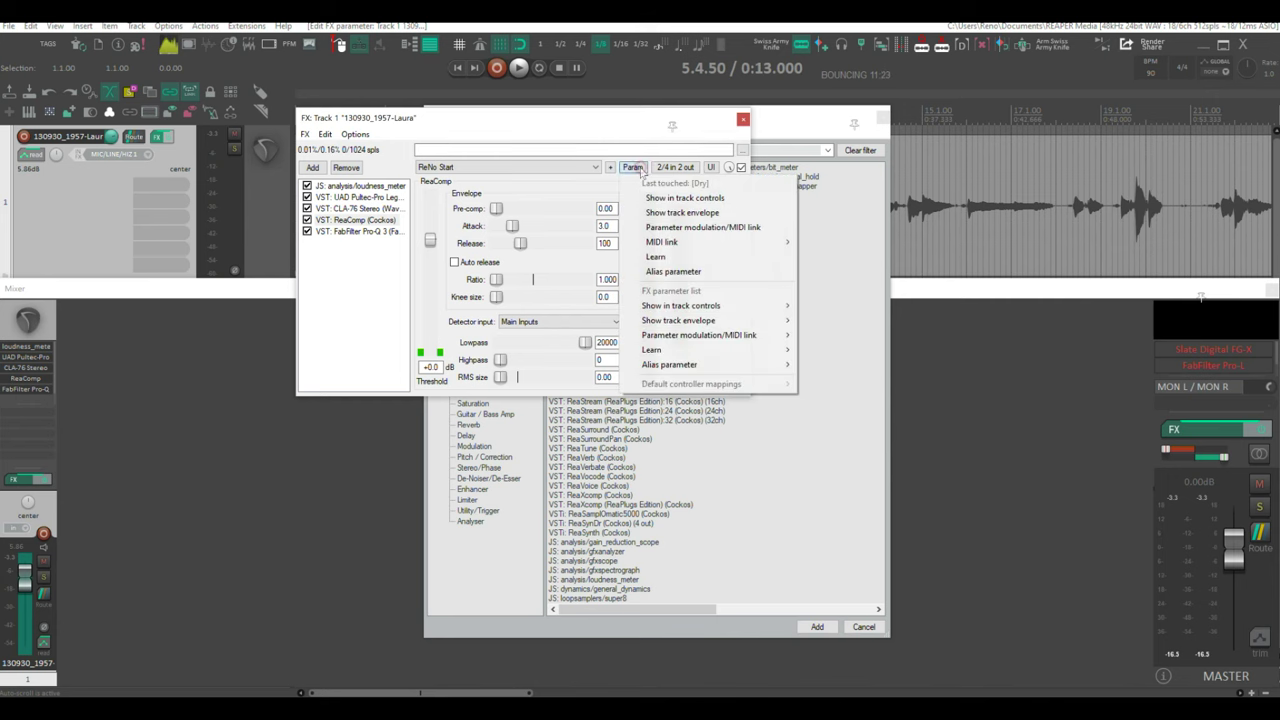
{"action": "left_click", "coordinate": [691, 213]}
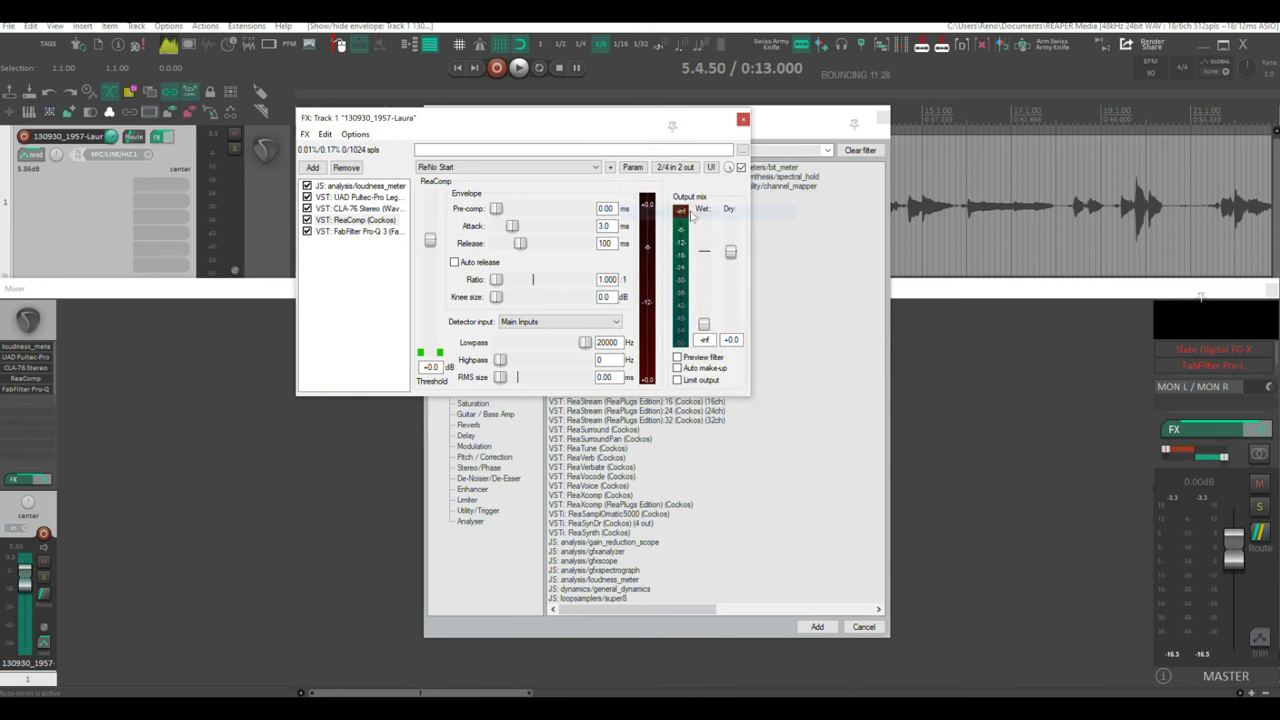
{"action": "left_click", "coordinate": [743, 119]}
{"action": "left_click", "coordinate": [881, 117]}
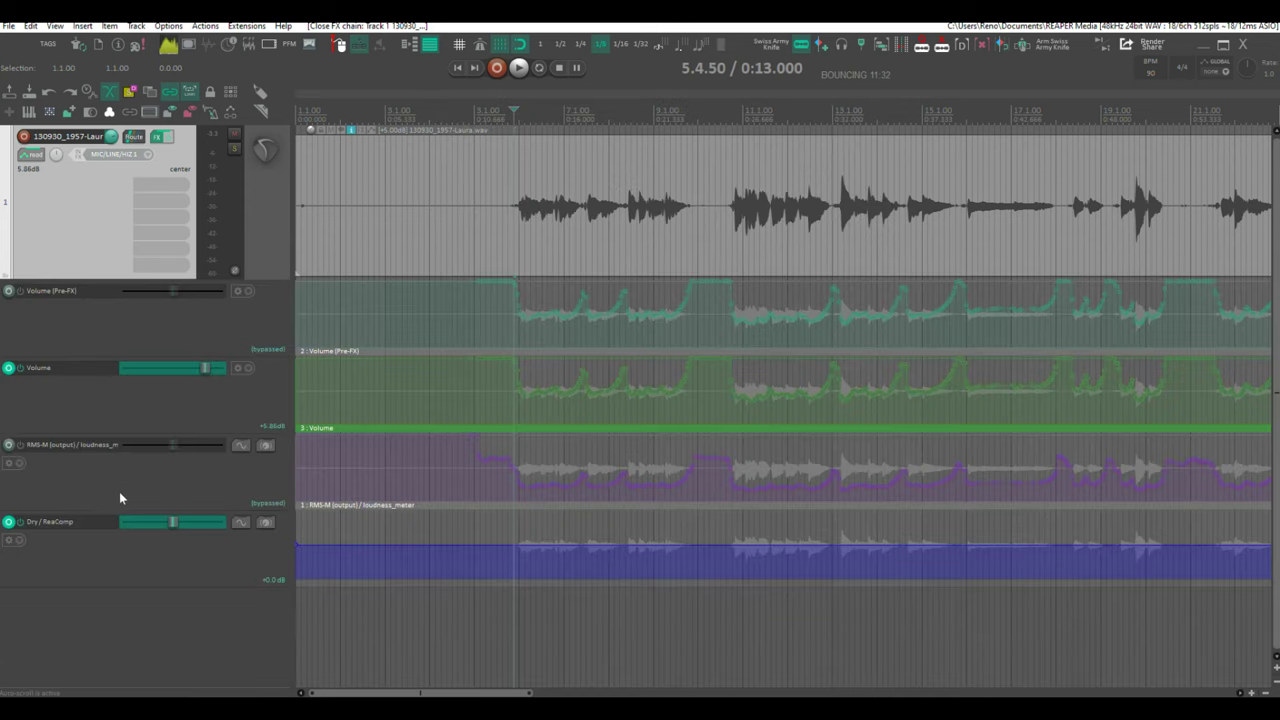
Copy the Volume automation item onto the Dry / ReaComp envelope lane.
{"action": "left_click", "coordinate": [548, 424]}
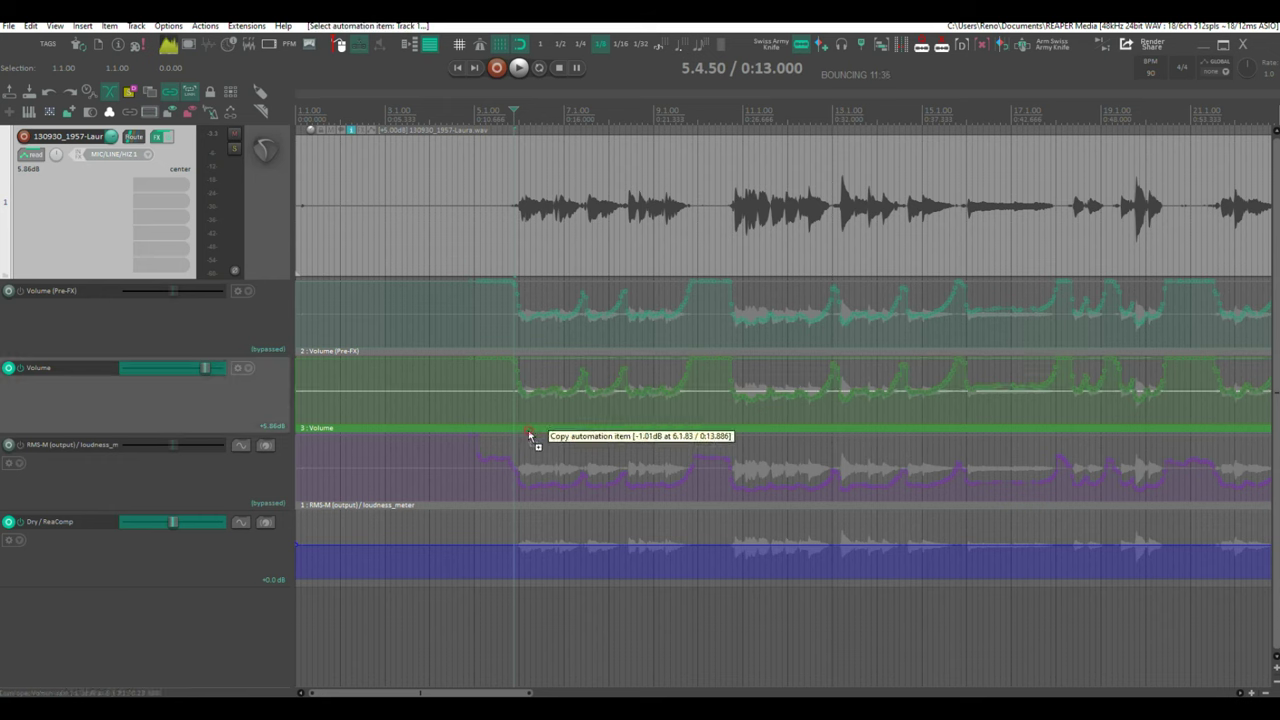
{"action": "left_click", "coordinate": [527, 480]}
{"action": "left_click", "coordinate": [524, 577]}
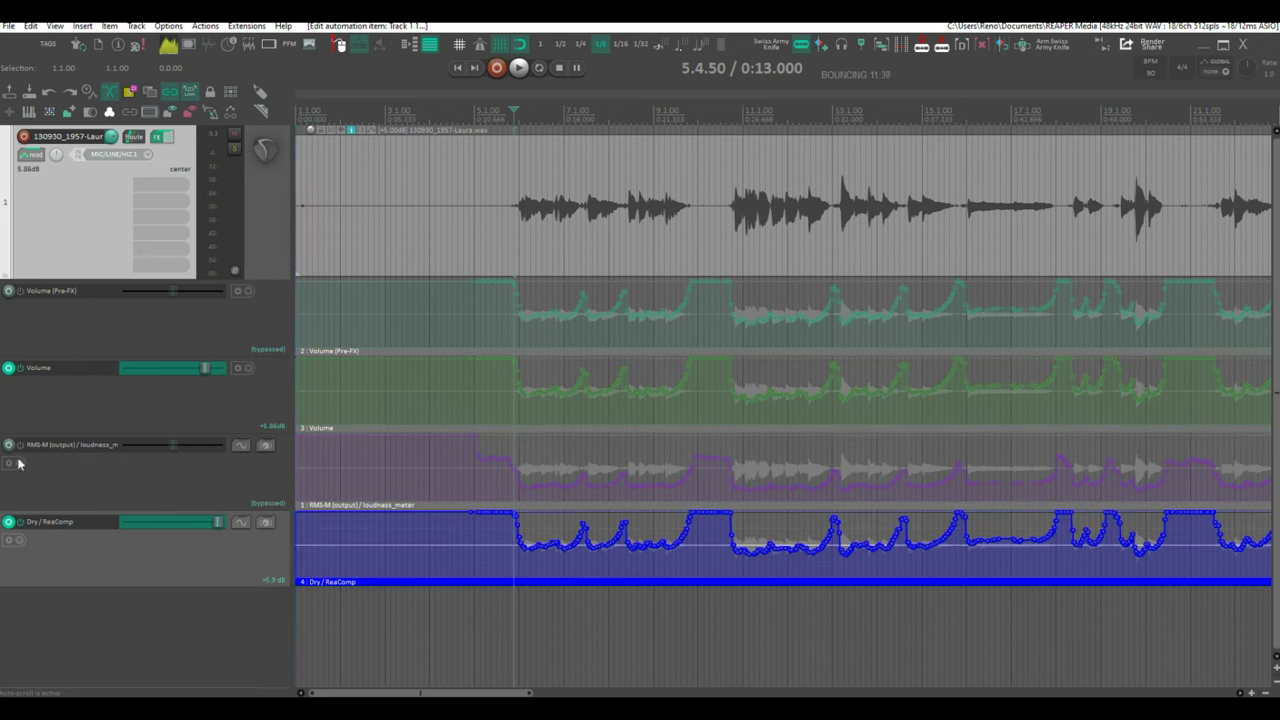
Clear the Volume and Volume (Pre-FX) envelopes and remove both completely.
{"action": "left_click", "coordinate": [247, 368]}
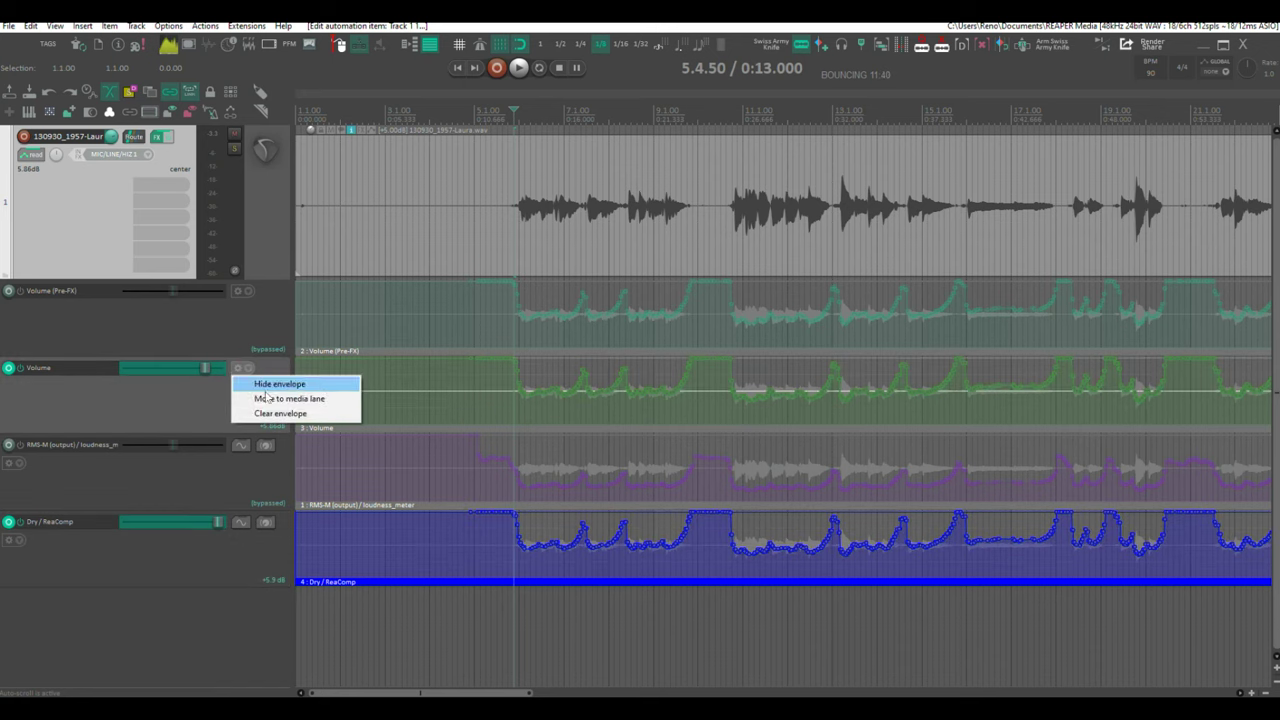
{"action": "left_click", "coordinate": [273, 413]}
{"action": "left_click", "coordinate": [618, 404]}
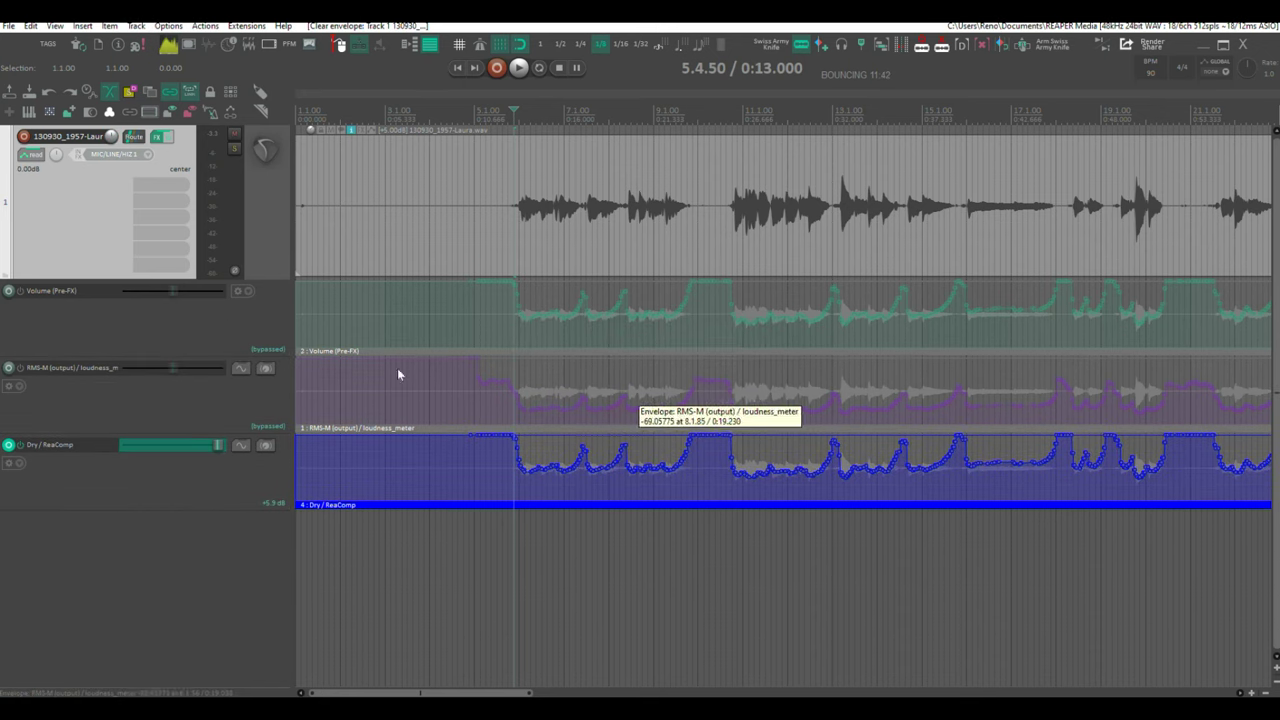
{"action": "left_click", "coordinate": [237, 291]}
{"action": "left_click", "coordinate": [266, 337]}
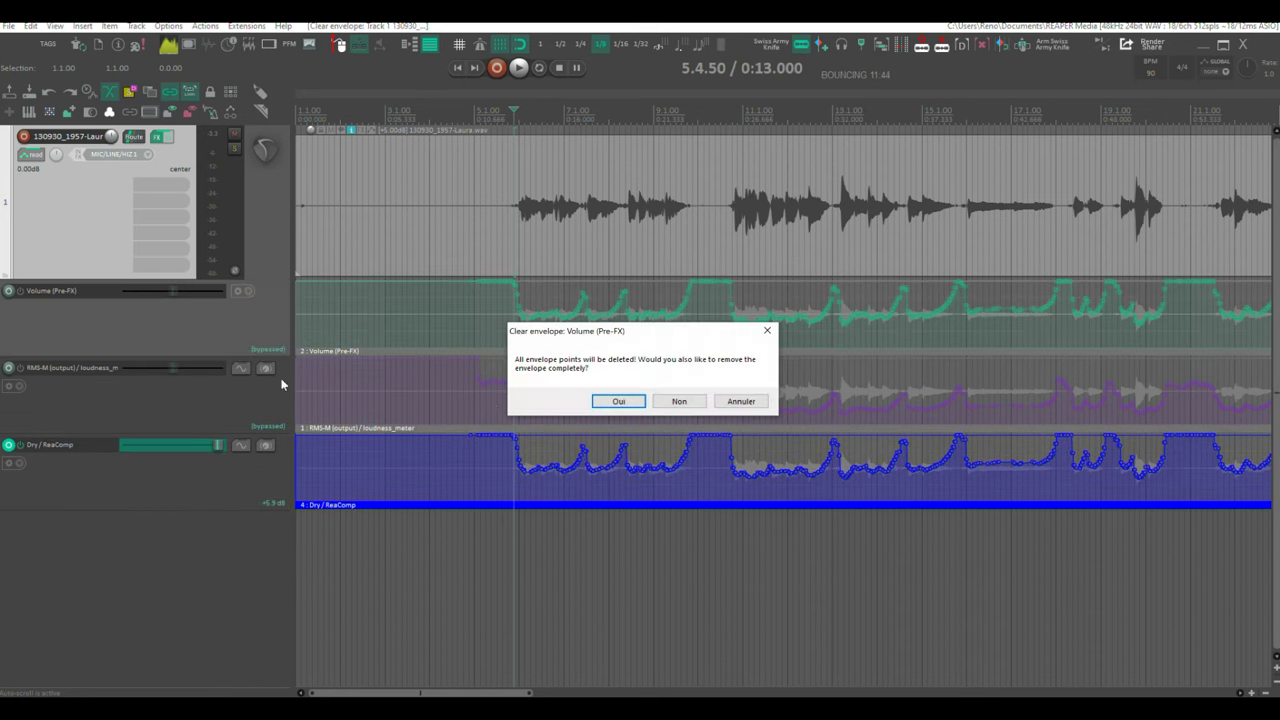
{"action": "left_click", "coordinate": [612, 401]}
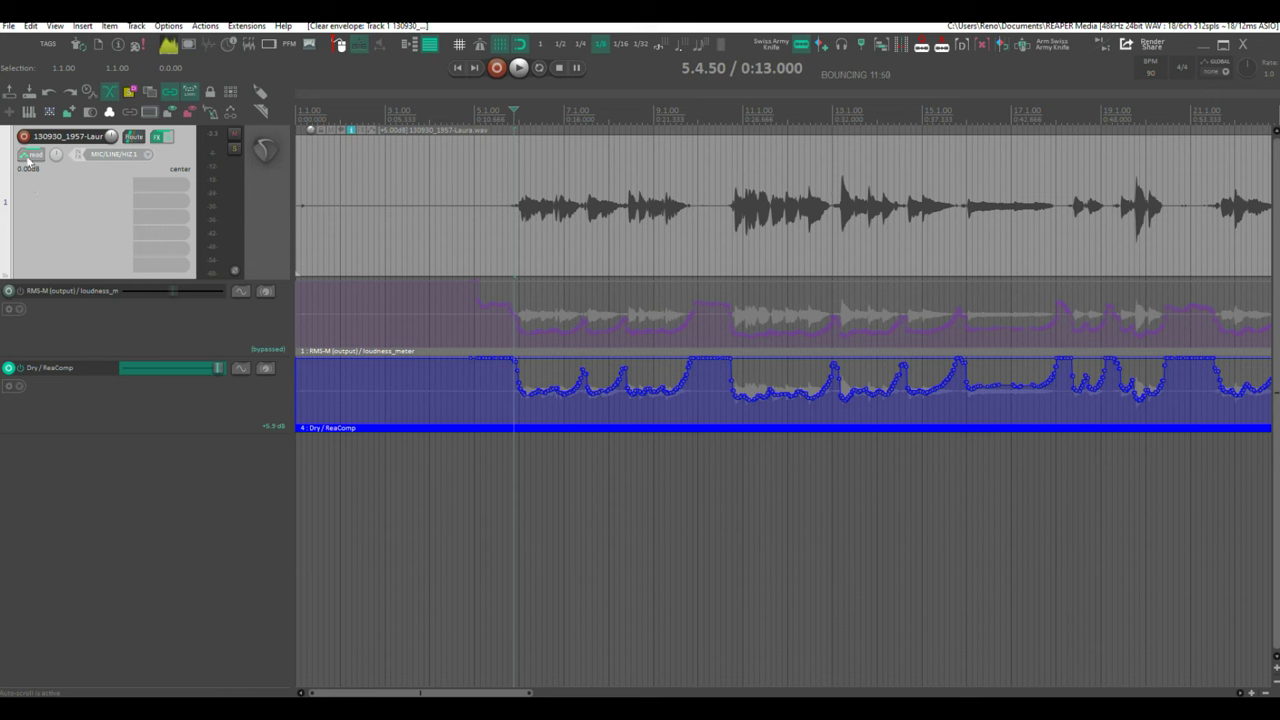
Open the track's FX chain and play the vocal from 5.4.50 to watch the automation drive ReaComp's Dry level.
{"action": "left_click", "coordinate": [166, 140]}
{"action": "key", "text": "space"}
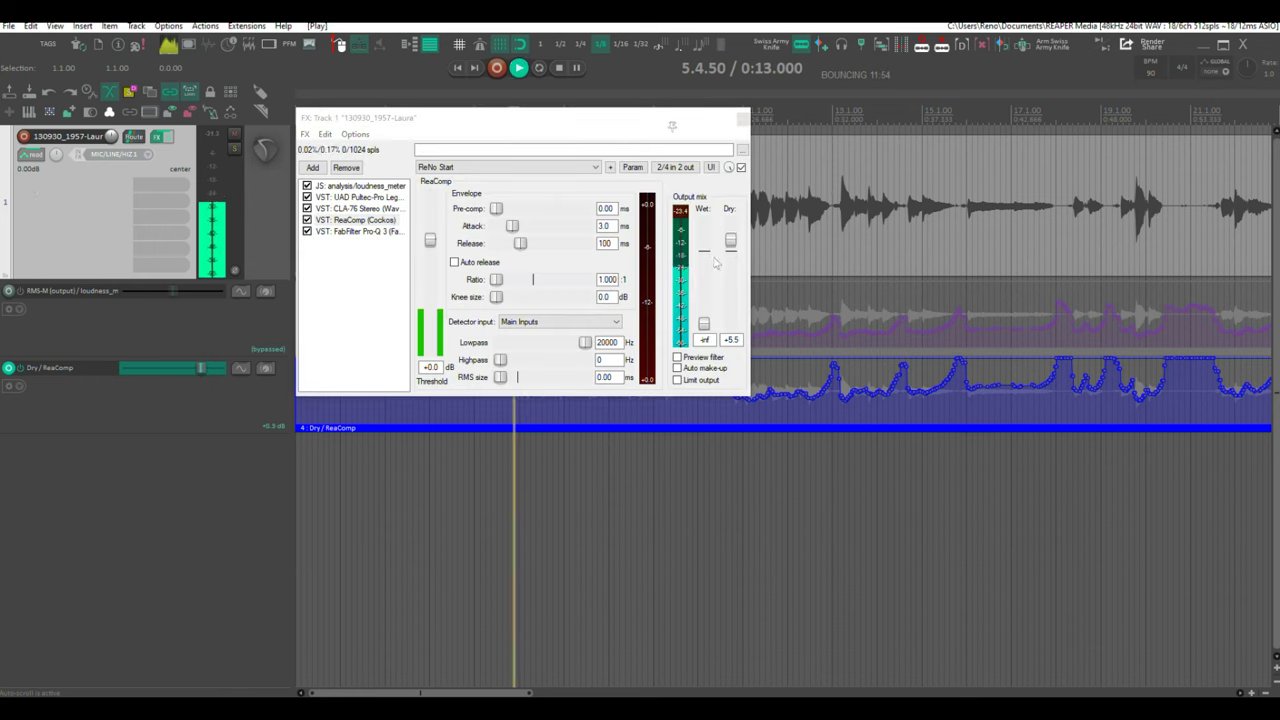
{"action": "left_click_drag", "start_coordinate": [565, 133], "coordinate": [447, 149]}
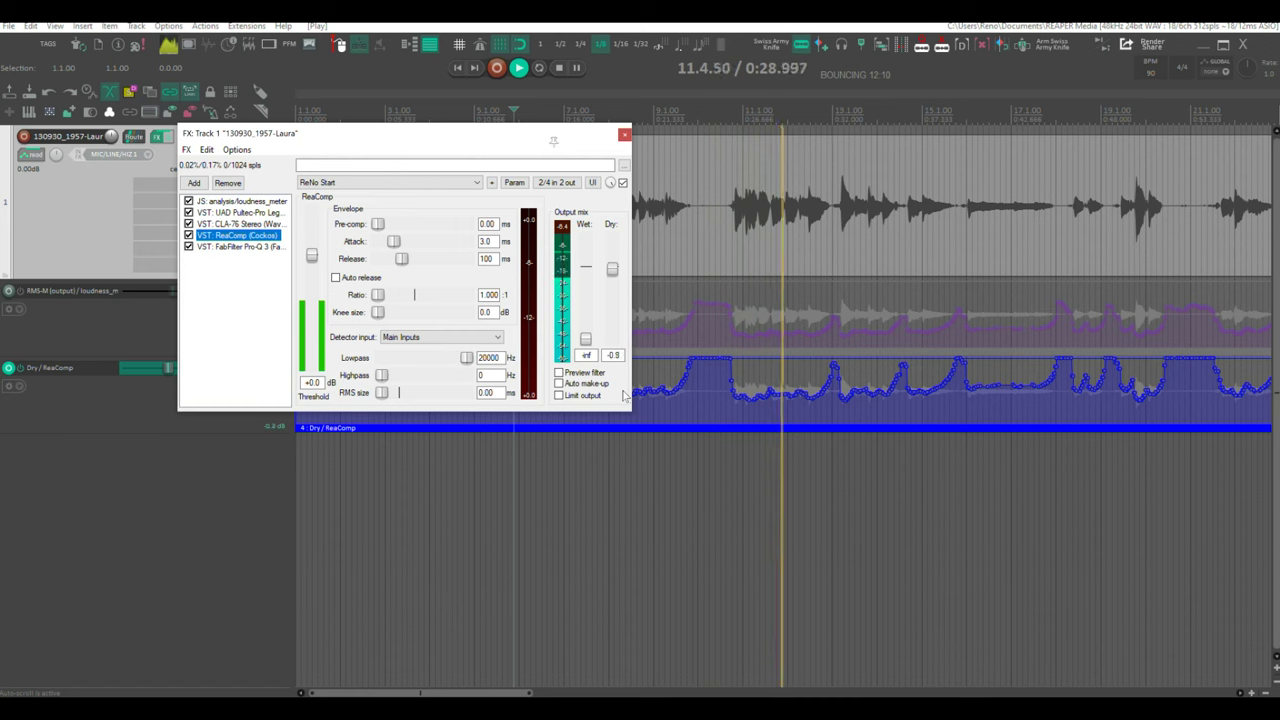
{"action": "key", "text": "space"}
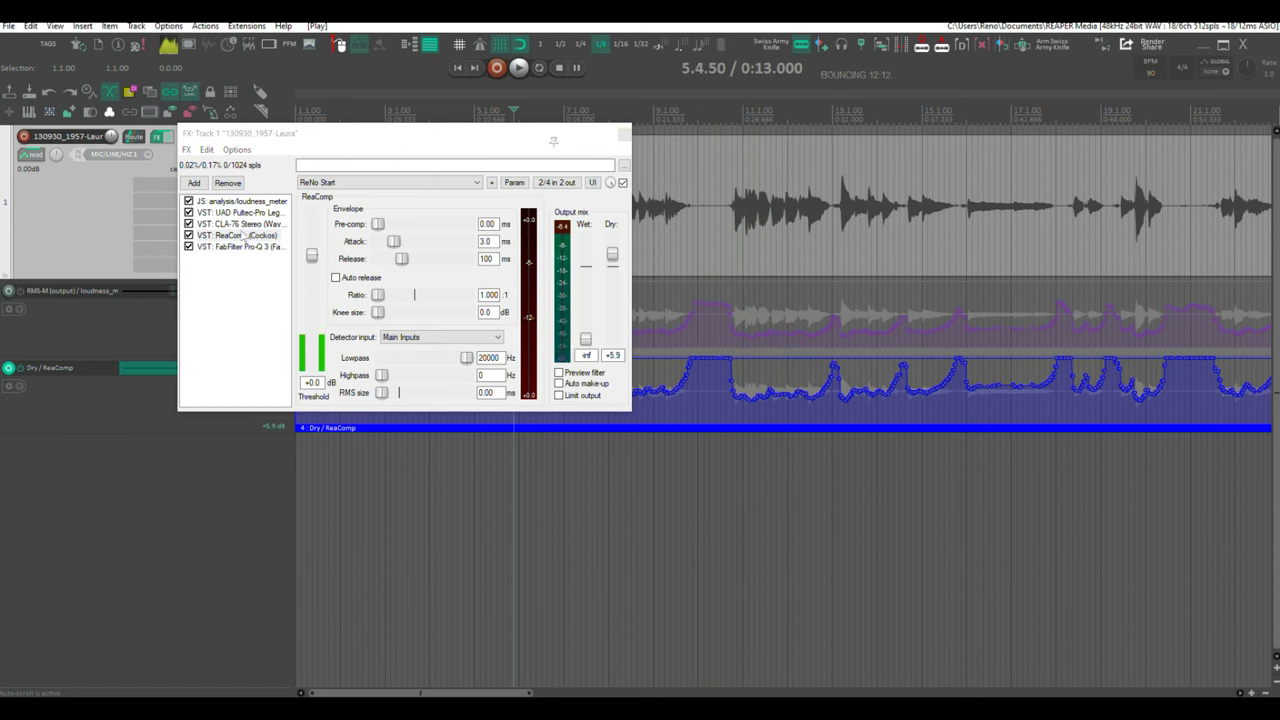
Move ReaComp directly after the loudness meter in the FX chain and play the vocal briefly.
{"action": "left_click", "coordinate": [239, 235]}
{"action": "mouse_move", "coordinate": [239, 235]}
{"action": "left_mouse_down"}
{"action": "mouse_move", "coordinate": [240, 203]}
{"action": "mouse_move", "coordinate": [248, 219]}
{"action": "left_mouse_up"}
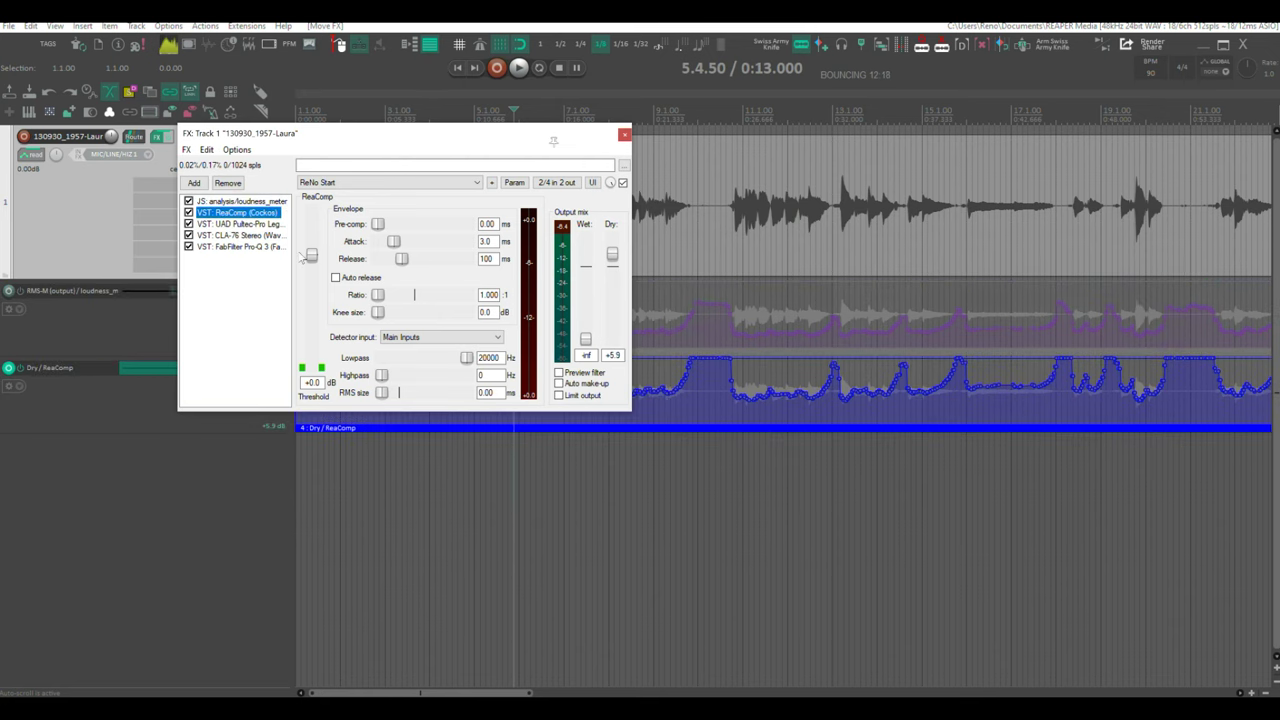
{"action": "key", "text": "space"}
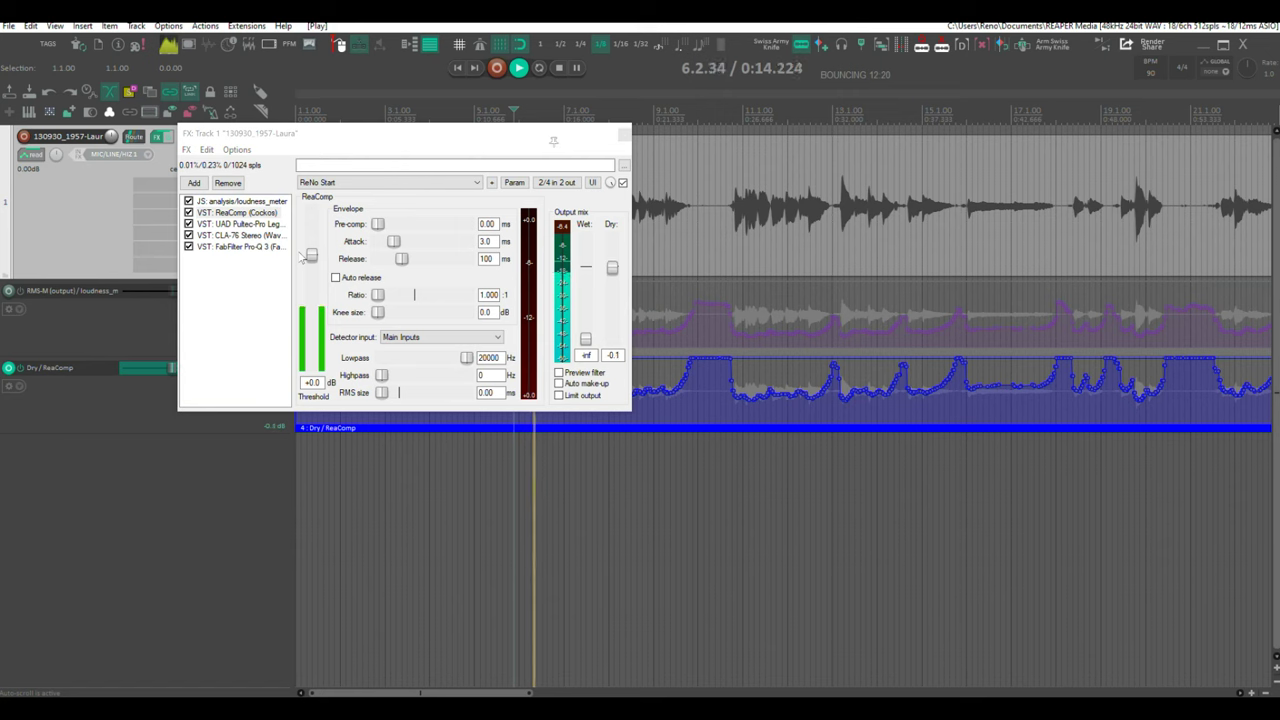
{"action": "key", "text": "space"}
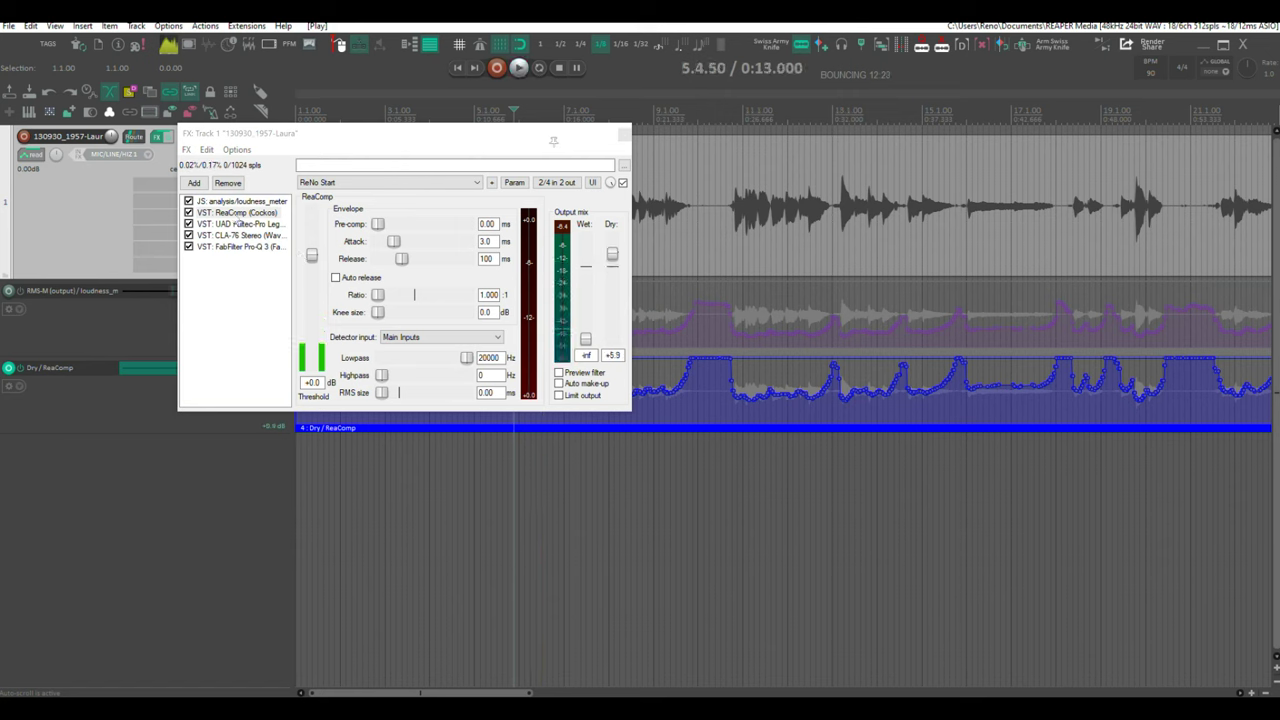
Move ReaComp to the end of the FX chain, play the vocal briefly, and return it between CLA-76 and Pro-Q 3.
{"action": "left_click_drag", "start_coordinate": [240, 216], "coordinate": [236, 267]}
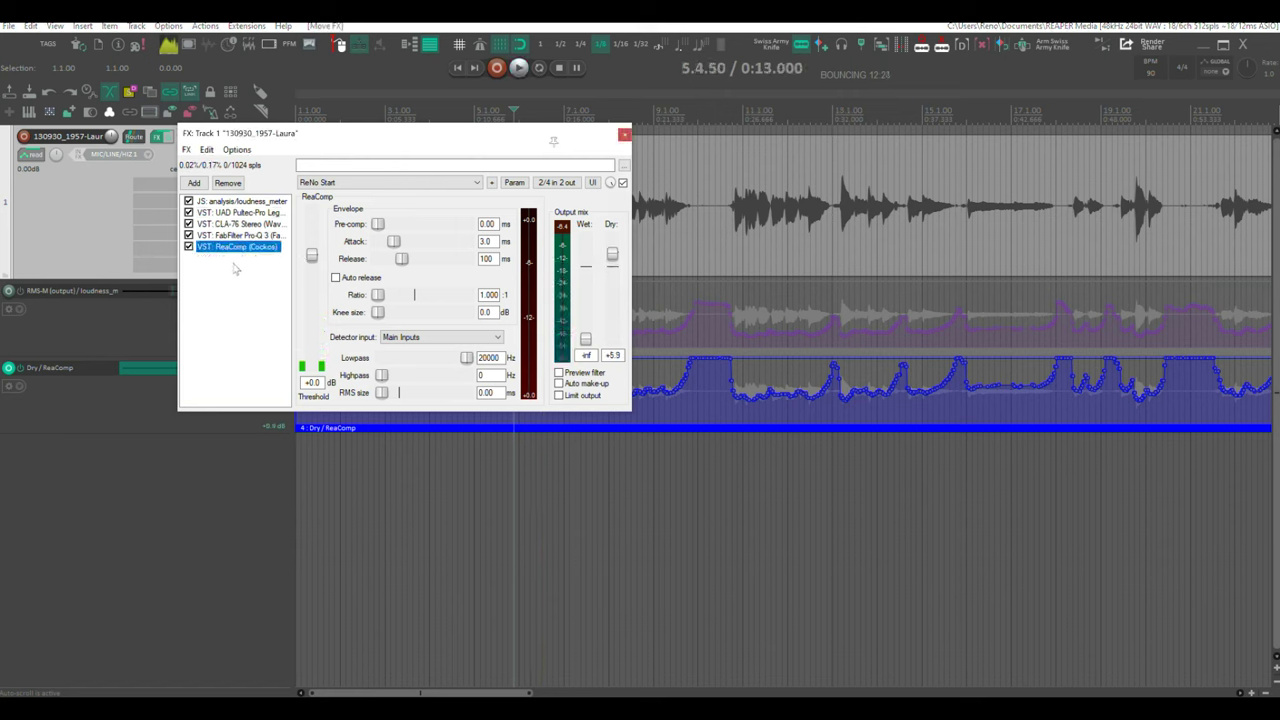
{"action": "key", "text": "space"}
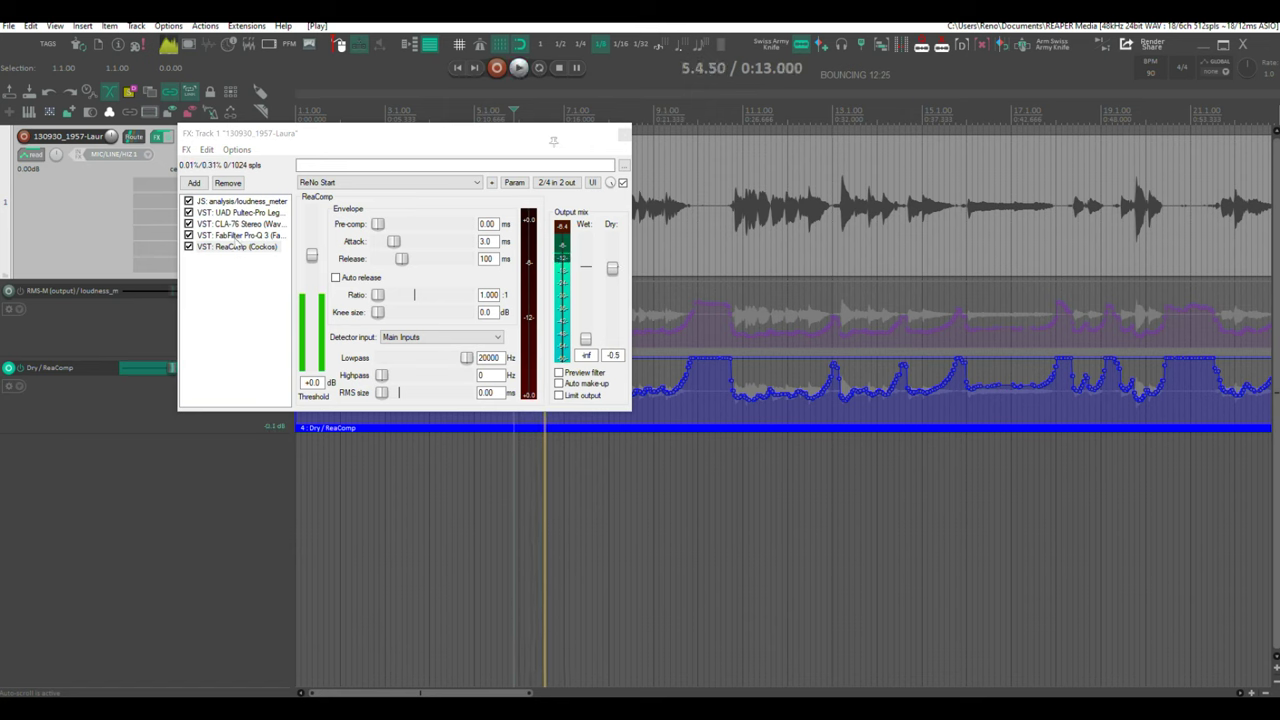
{"action": "key", "text": "space"}
{"action": "left_click_drag", "start_coordinate": [236, 246], "coordinate": [238, 234]}
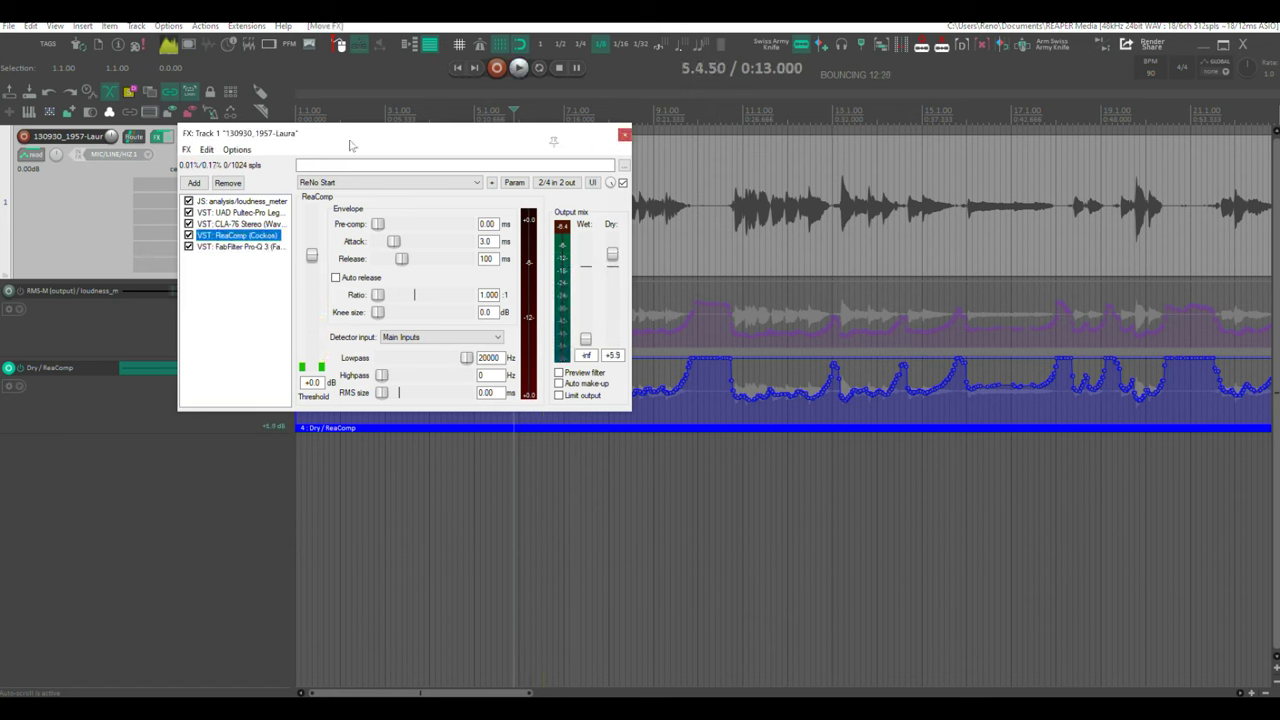
Move the loudness meter to the end of the FX chain and close the chain.
{"action": "left_click_drag", "start_coordinate": [349, 143], "coordinate": [671, 148]}
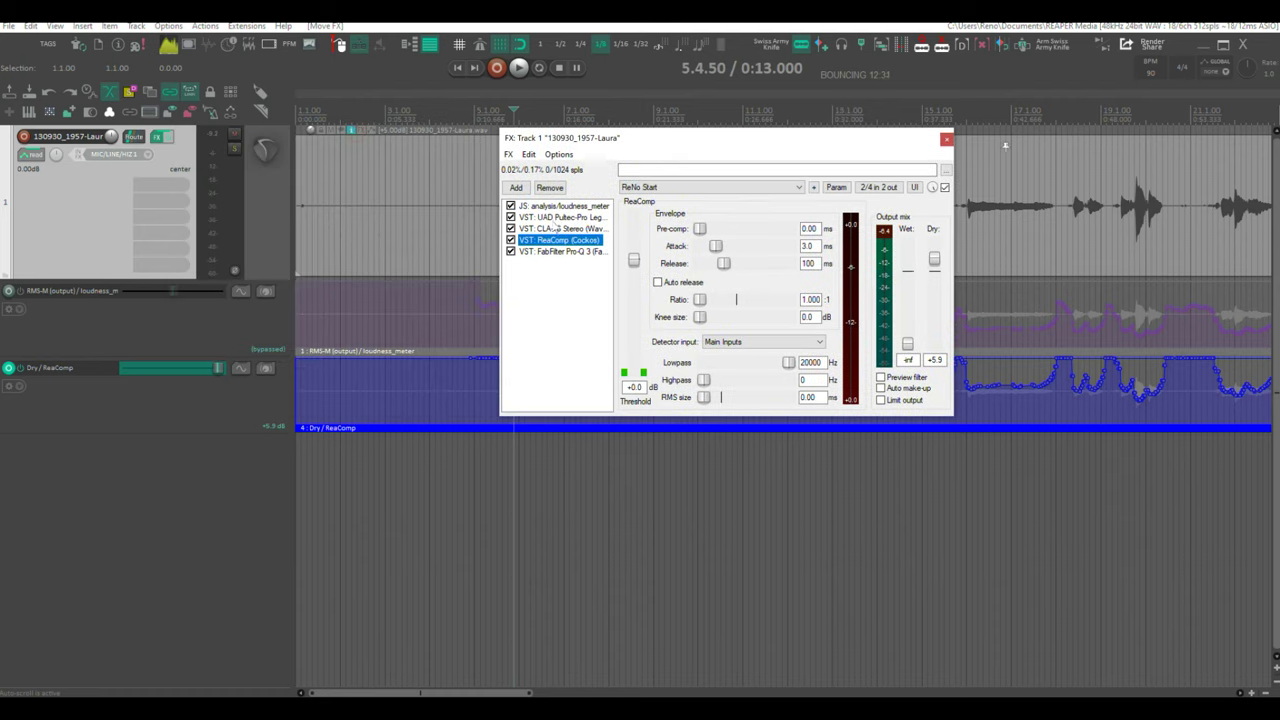
{"action": "left_click_drag", "start_coordinate": [552, 207], "coordinate": [565, 258]}
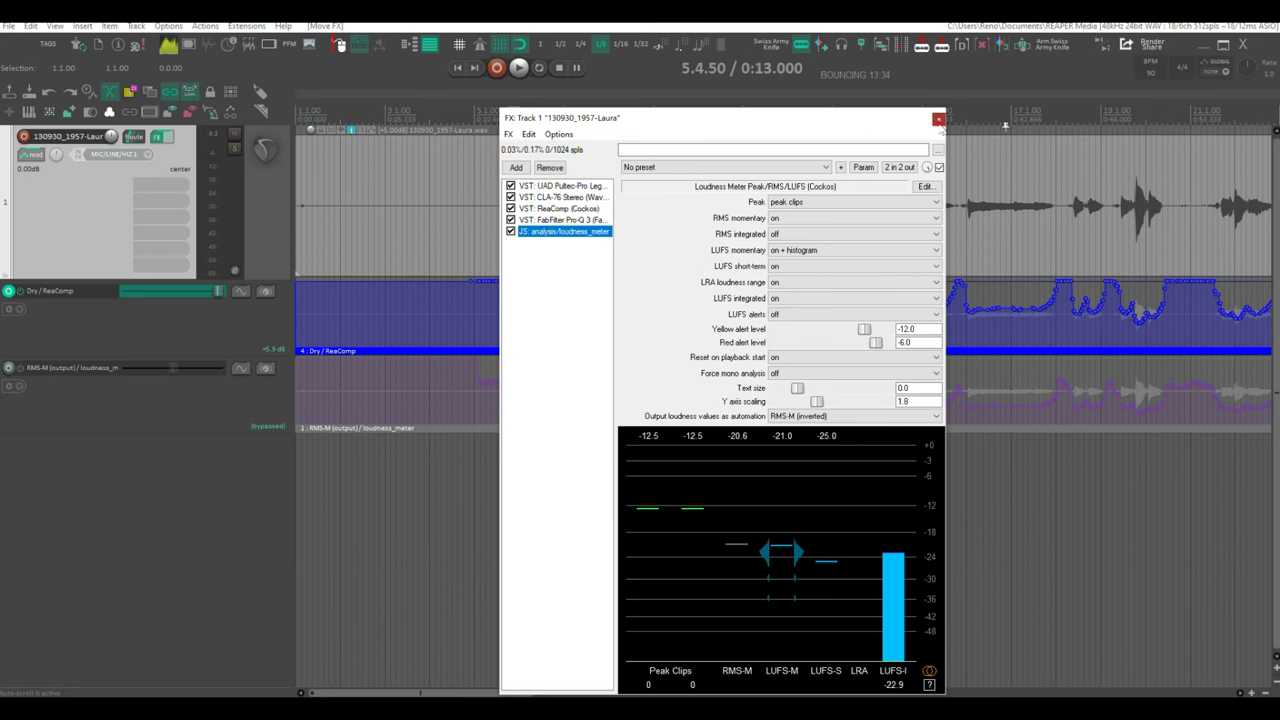
{"action": "left_click", "coordinate": [938, 119]}
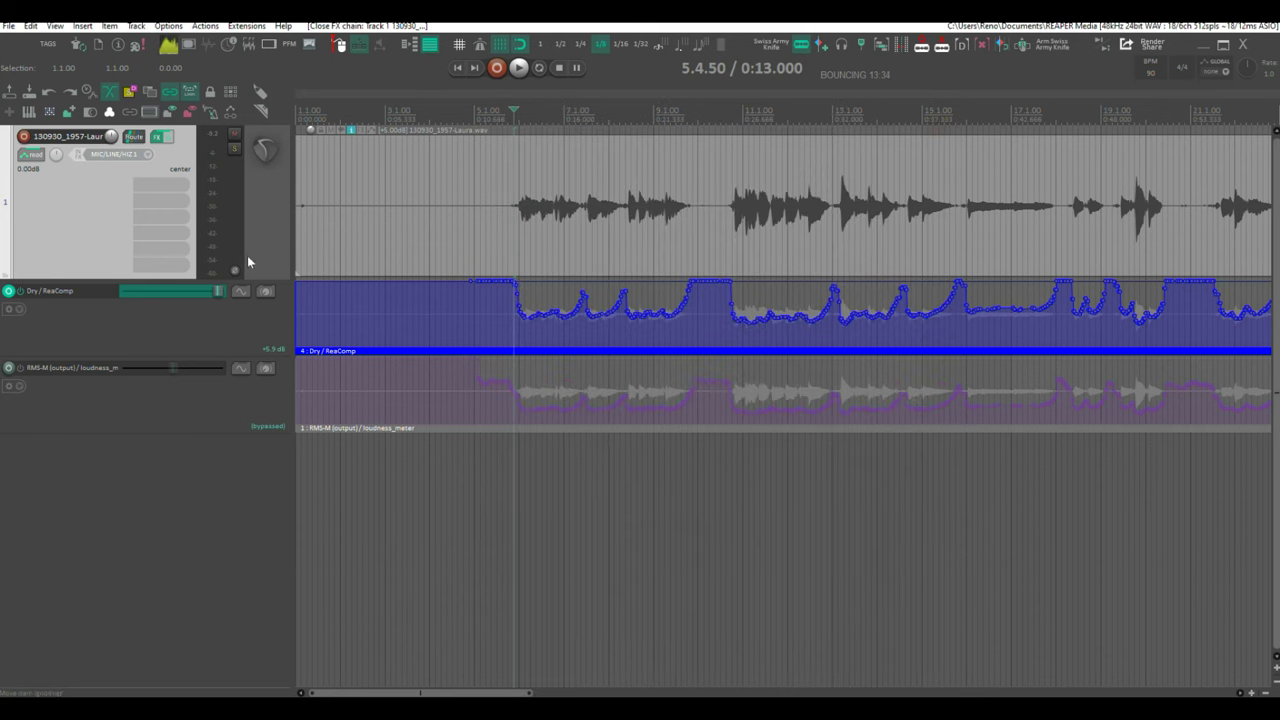
Activate the track's Volume envelope and copy the Dry / ReaComp automation item onto its lane.
{"action": "left_click", "coordinate": [35, 155]}
{"action": "left_click", "coordinate": [368, 170]}
{"action": "left_click", "coordinate": [335, 199]}
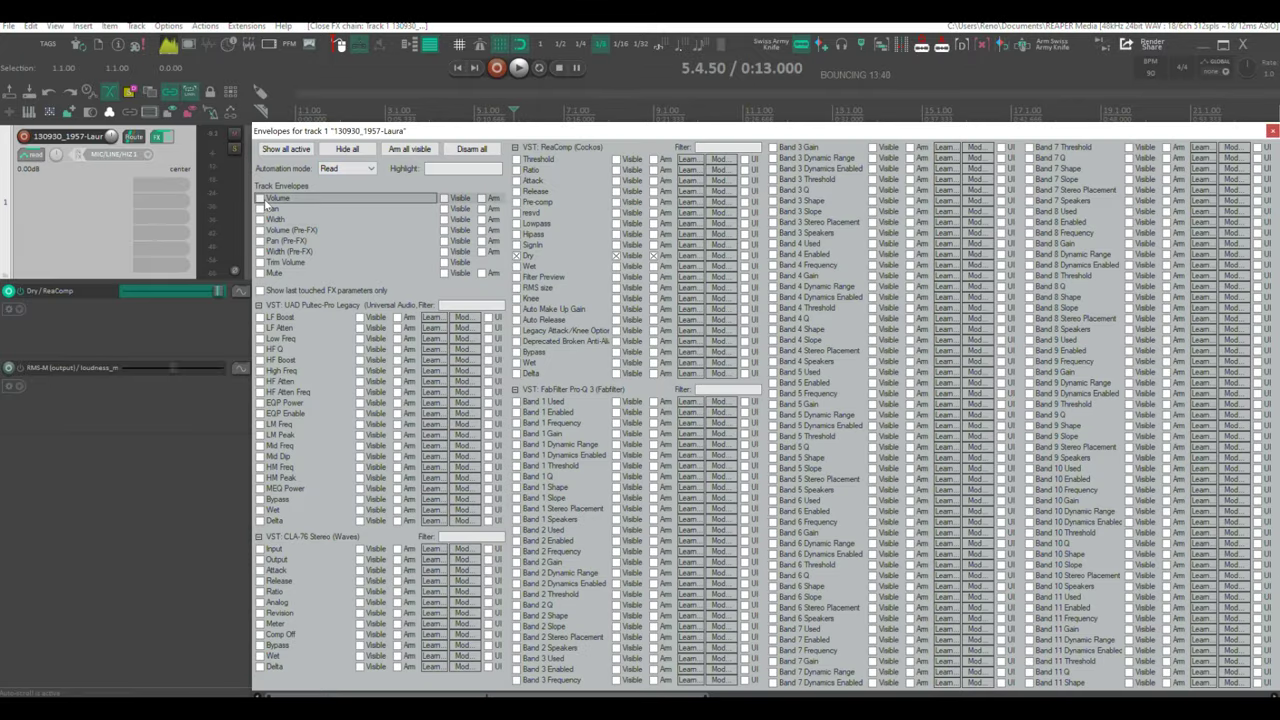
{"action": "left_click", "coordinate": [261, 199]}
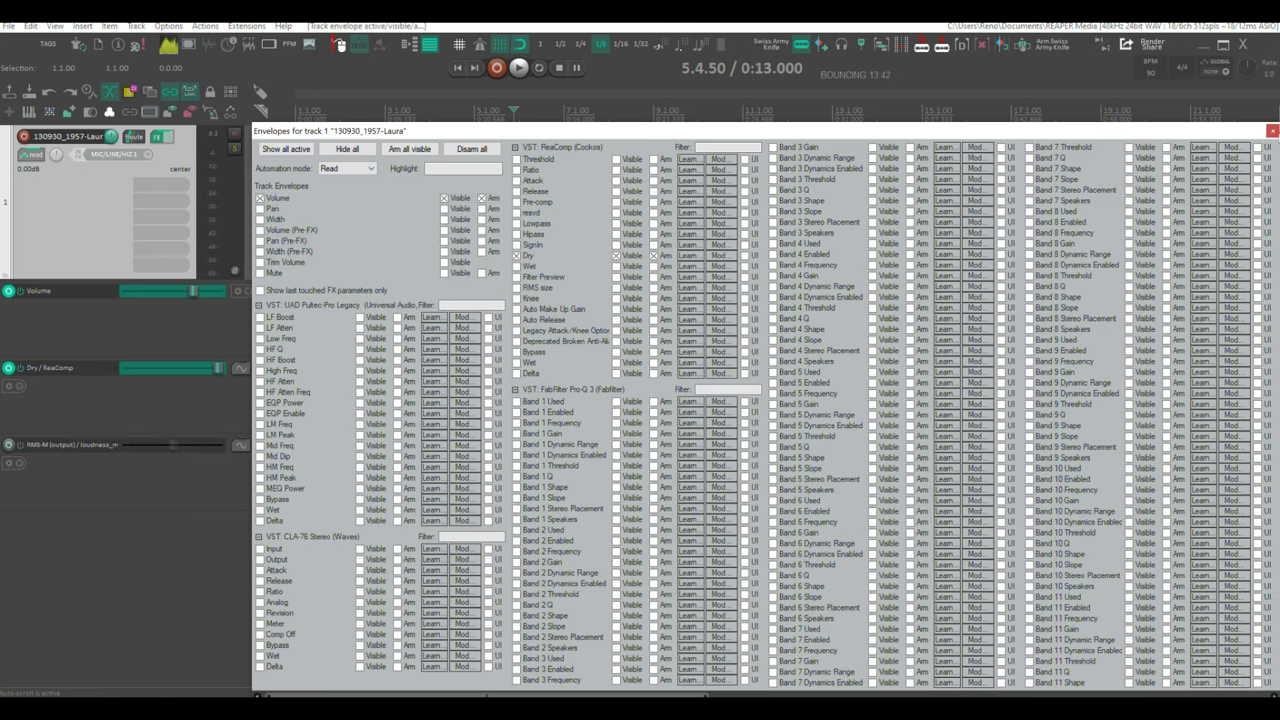
{"action": "left_click", "coordinate": [1272, 131]}
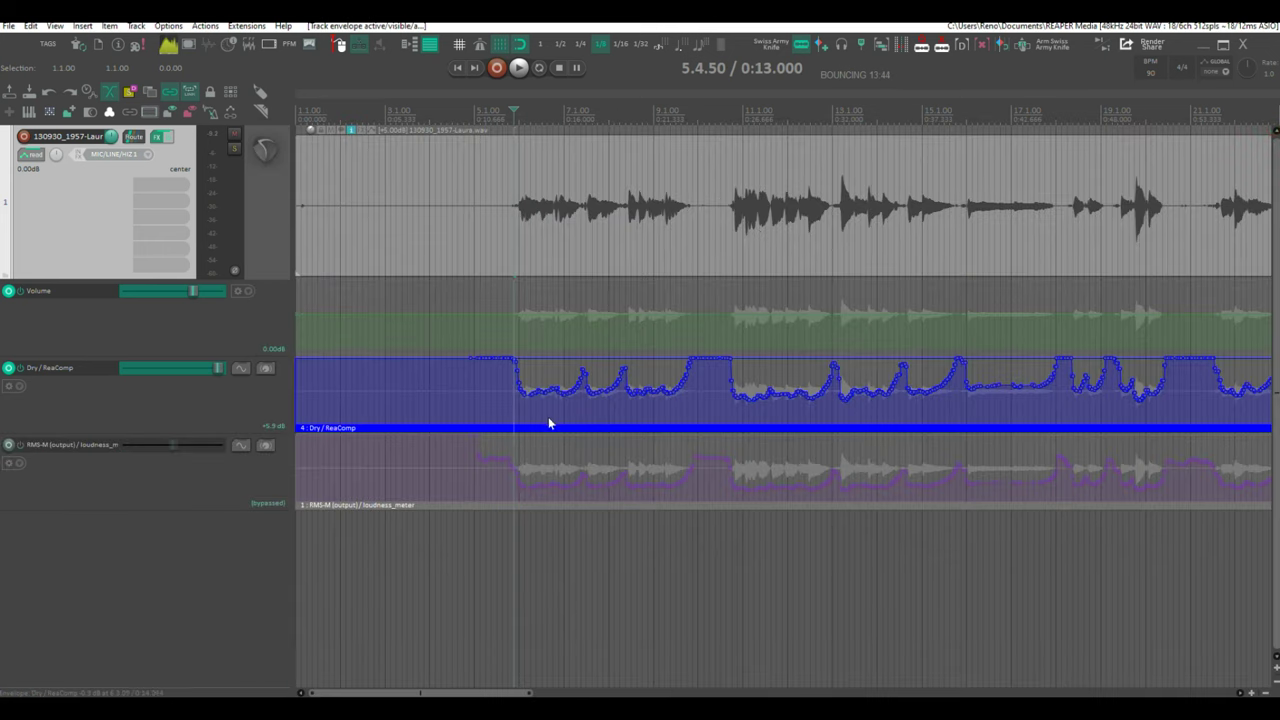
{"action": "left_click_drag", "start_coordinate": [514, 429], "coordinate": [493, 354]}
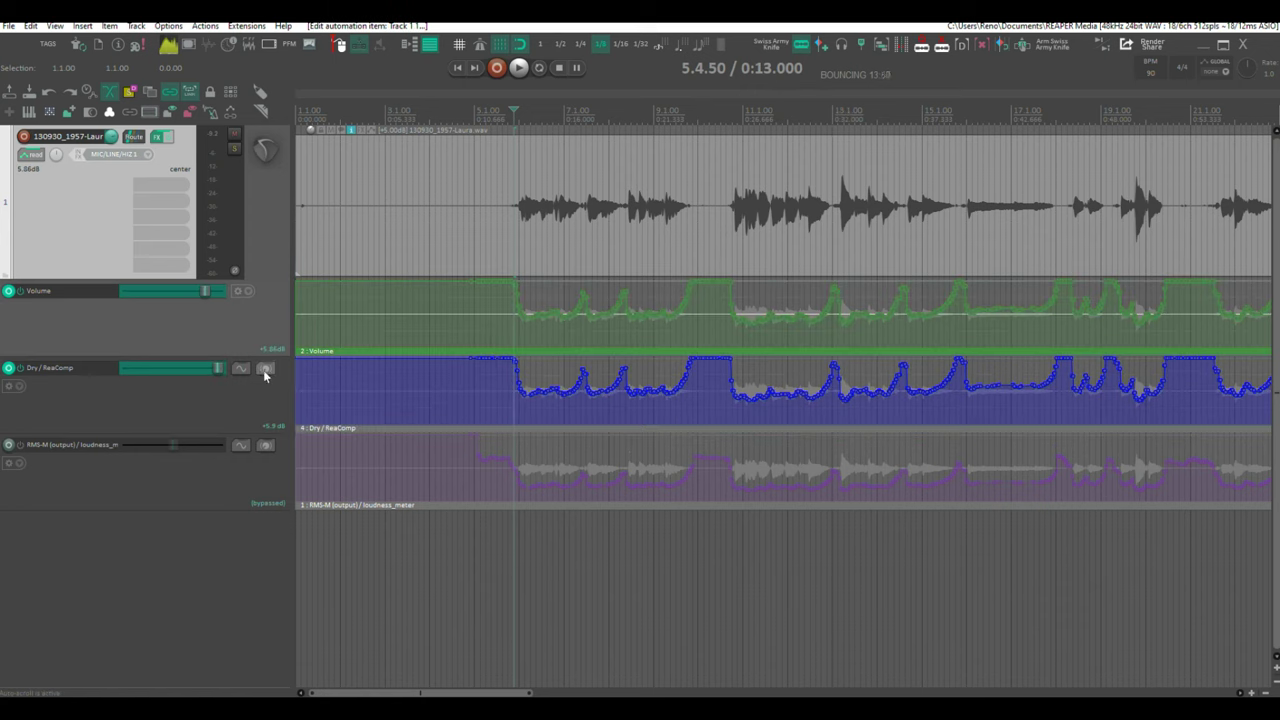
Clear the Dry / ReaComp envelope from the track and play the vocal briefly with the Volume automation.
{"action": "right_click", "coordinate": [10, 391]}
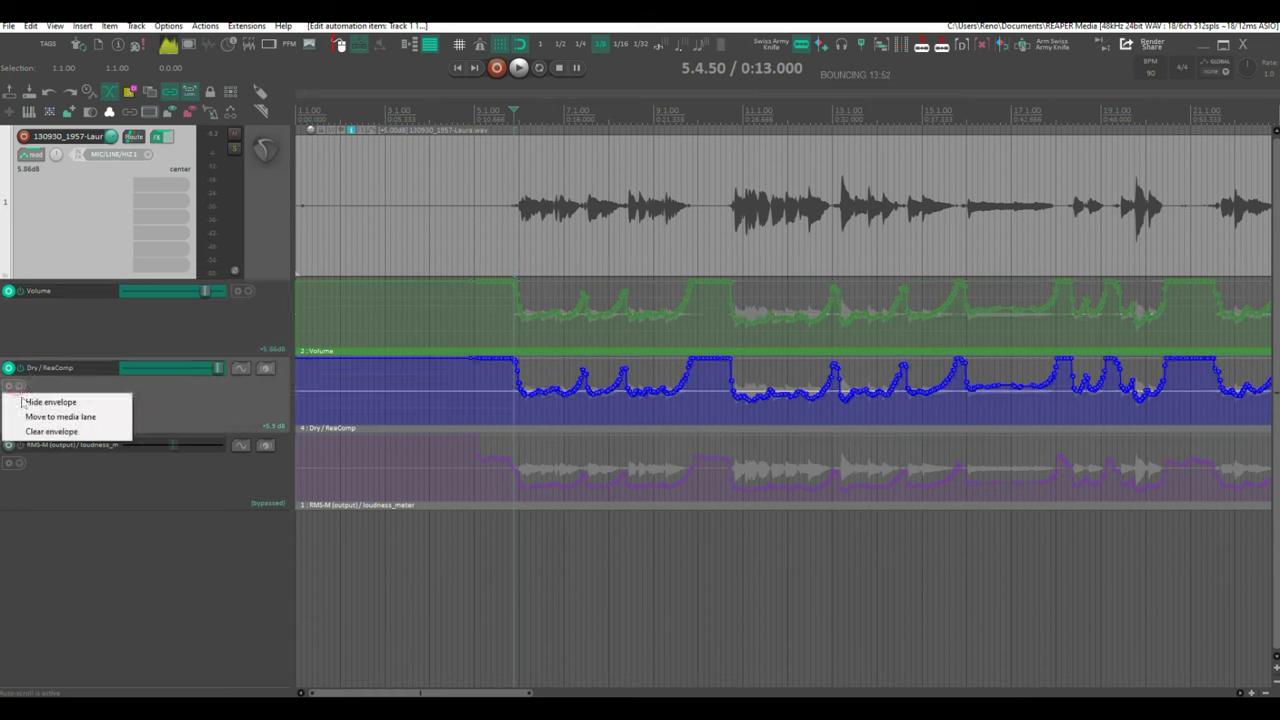
{"action": "left_click", "coordinate": [47, 432]}
{"action": "left_click", "coordinate": [612, 401]}
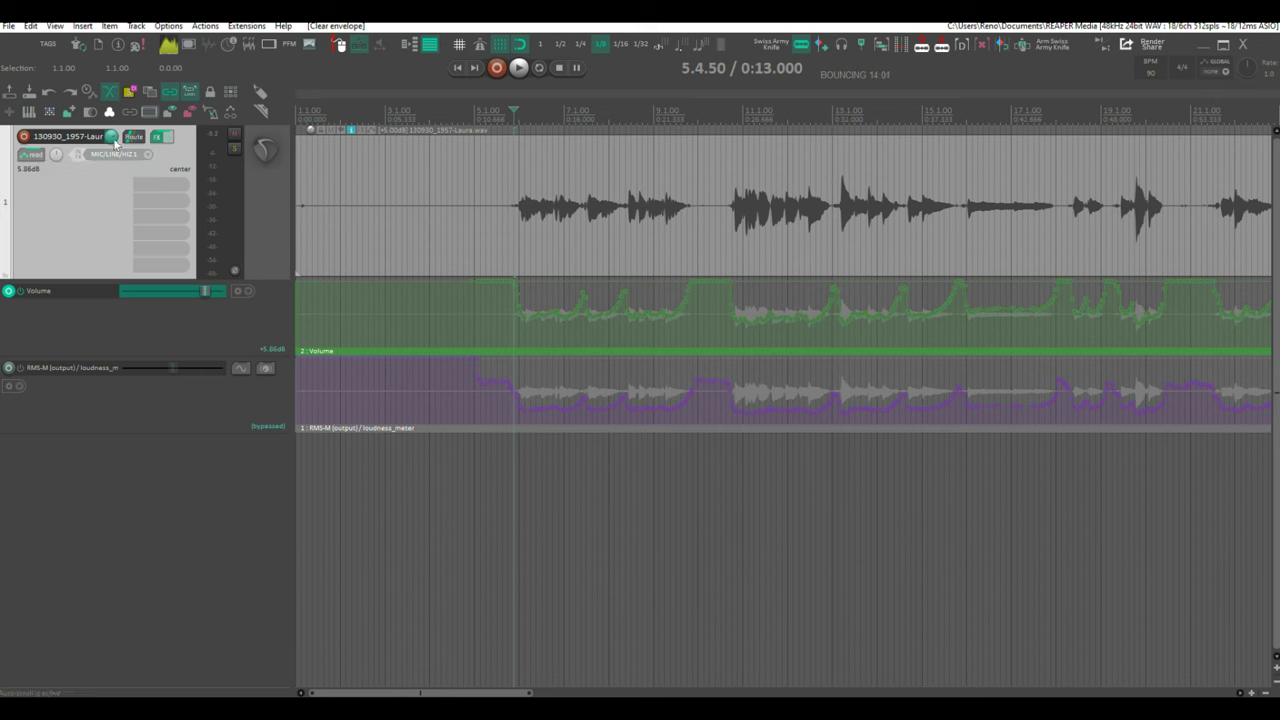
{"action": "key", "text": "space"}
{"action": "key", "text": "space"}
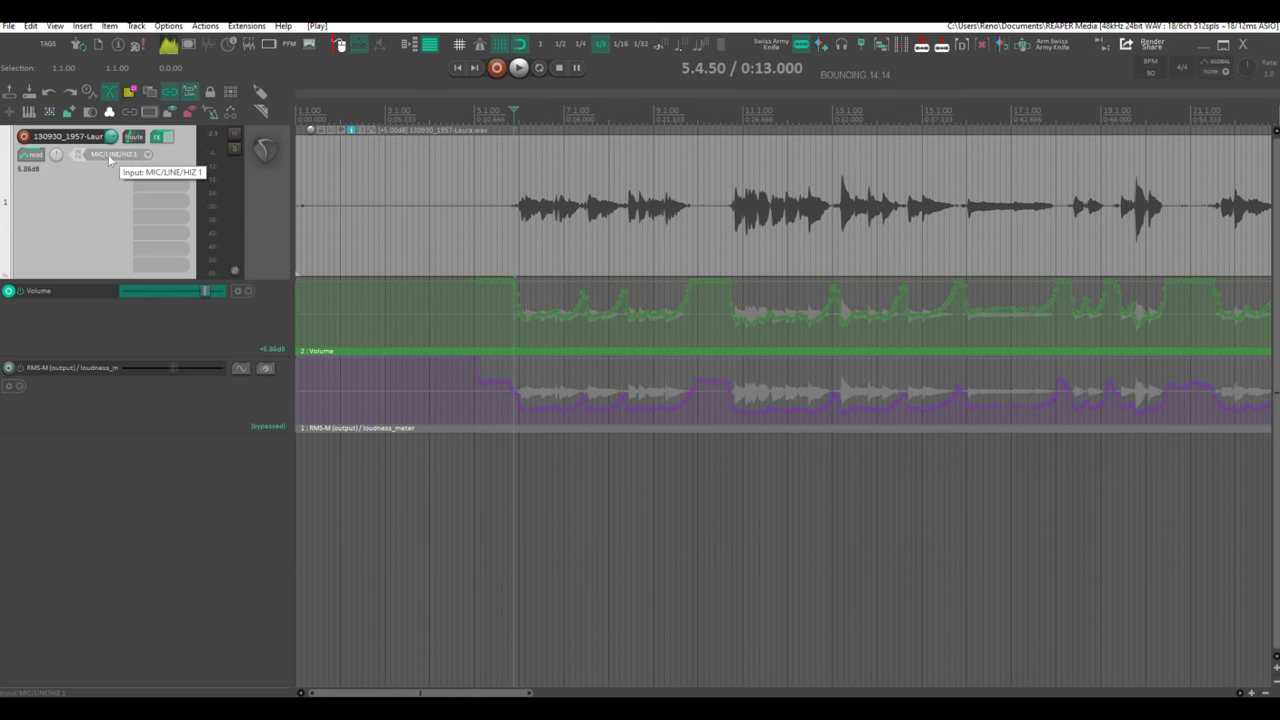
Switch the vocal track's automation mode to Trim/Read and close the envelope settings.
{"action": "left_click", "coordinate": [35, 154]}
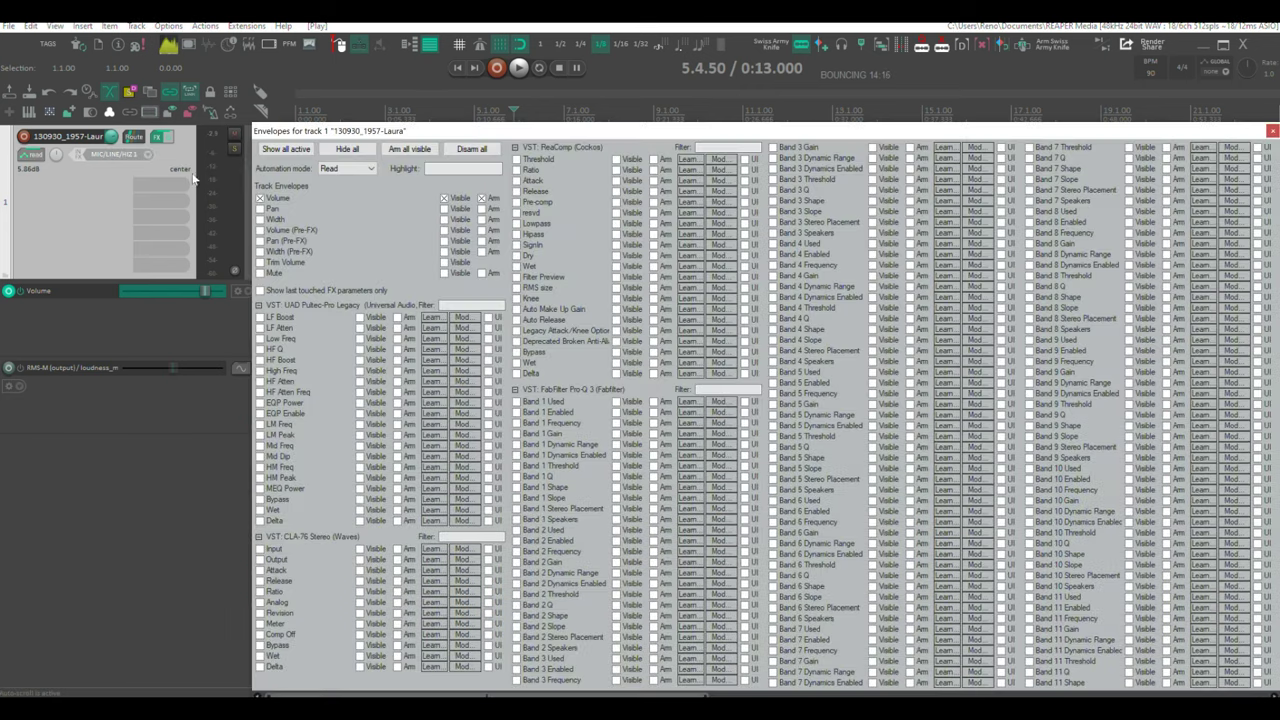
{"action": "left_click", "coordinate": [355, 170]}
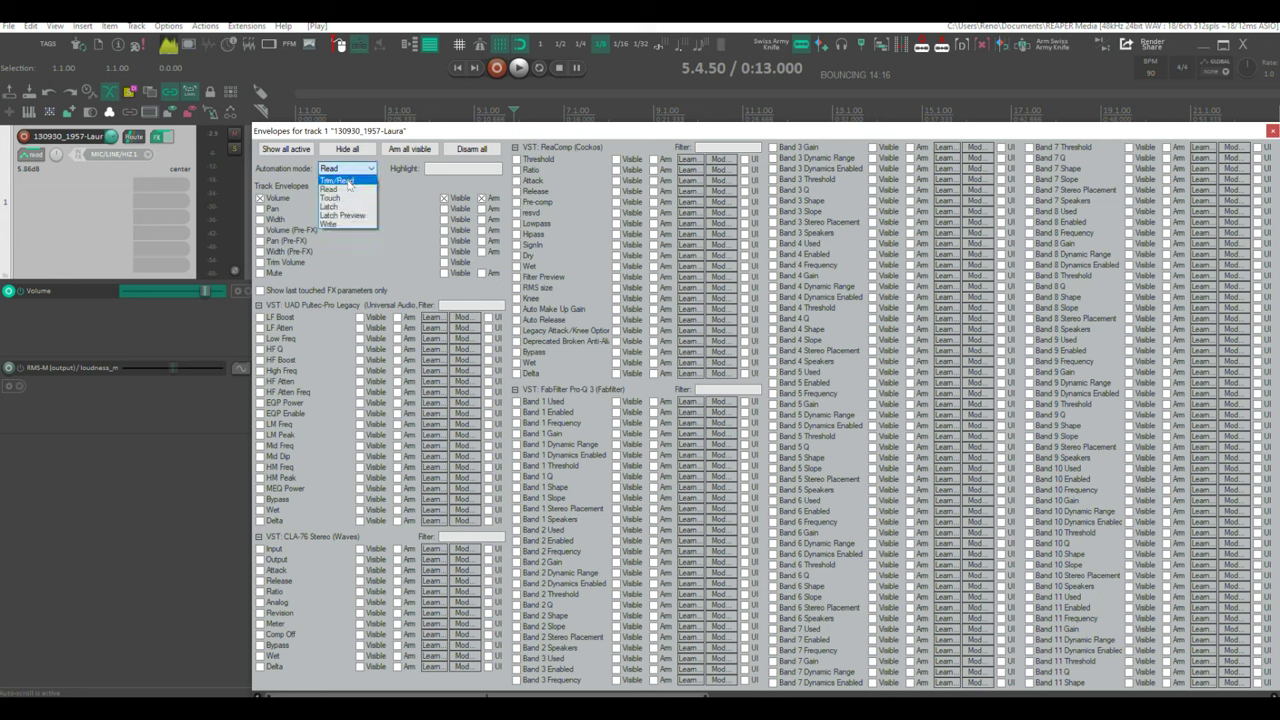
{"action": "left_click", "coordinate": [348, 182]}
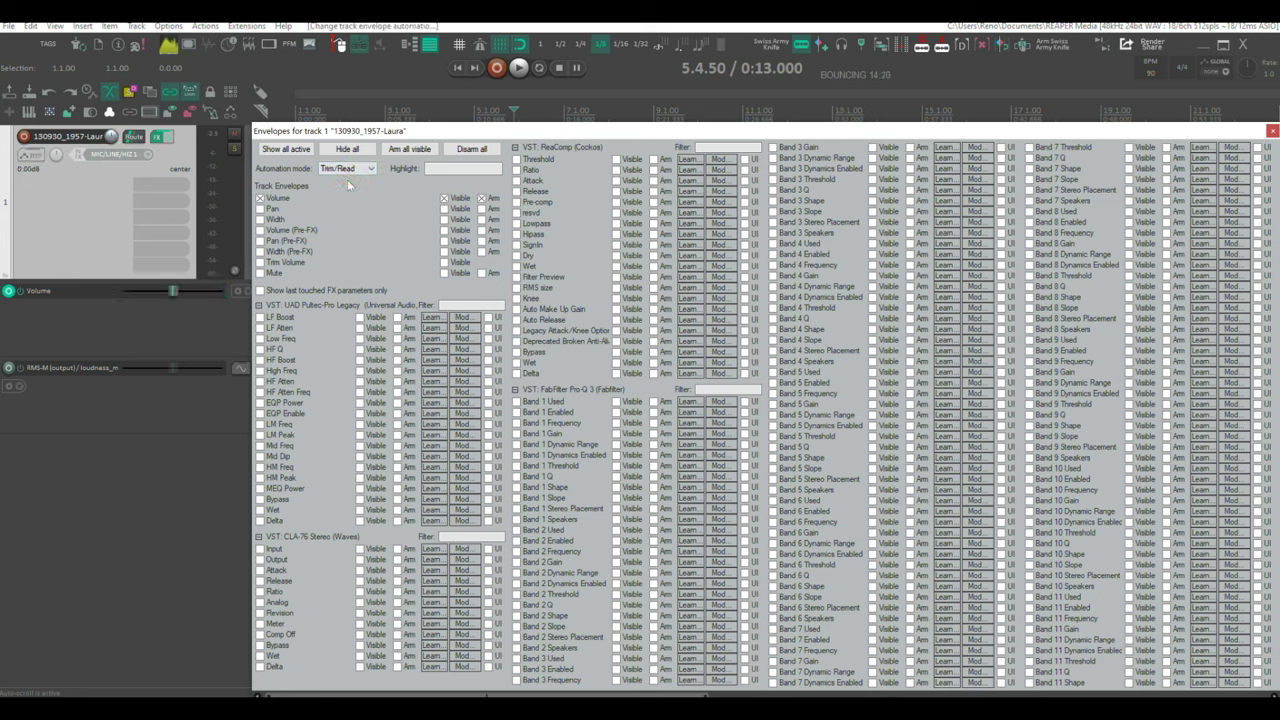
{"action": "left_click", "coordinate": [1272, 131]}
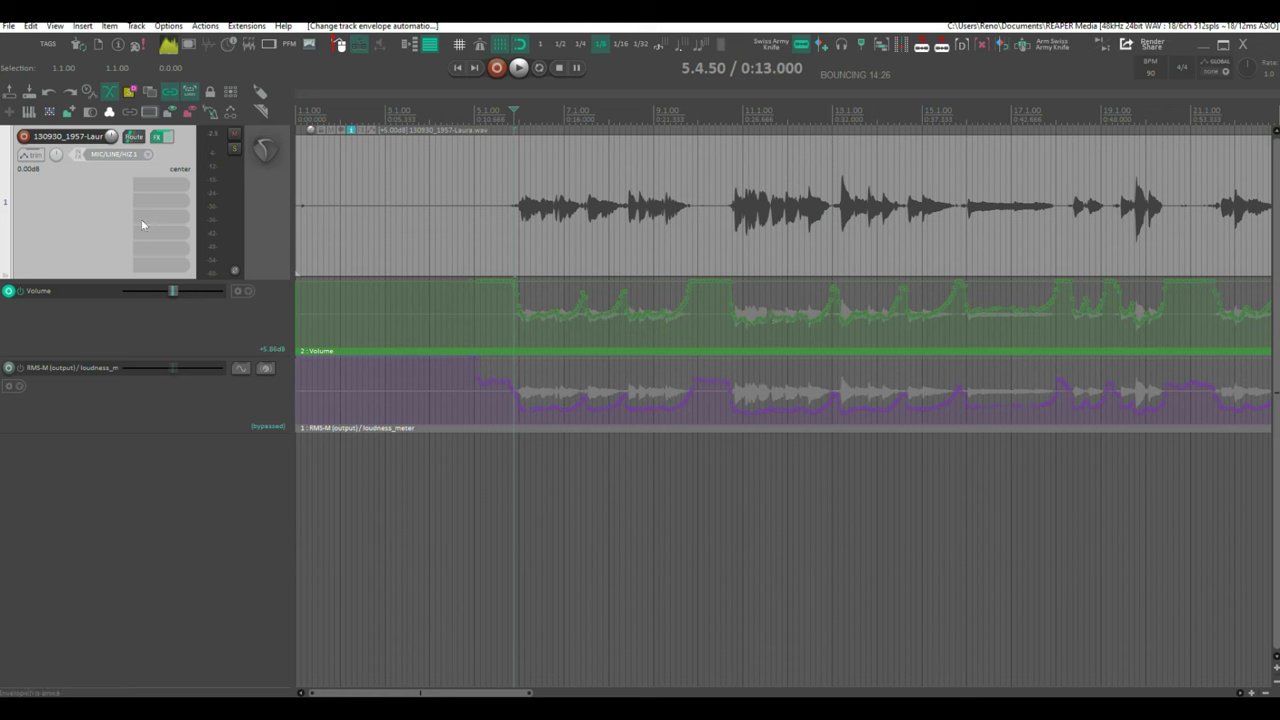
Adjust the vocal track's volume briefly and reset it to 0.00 dB.
{"action": "mouse_move", "coordinate": [109, 142]}
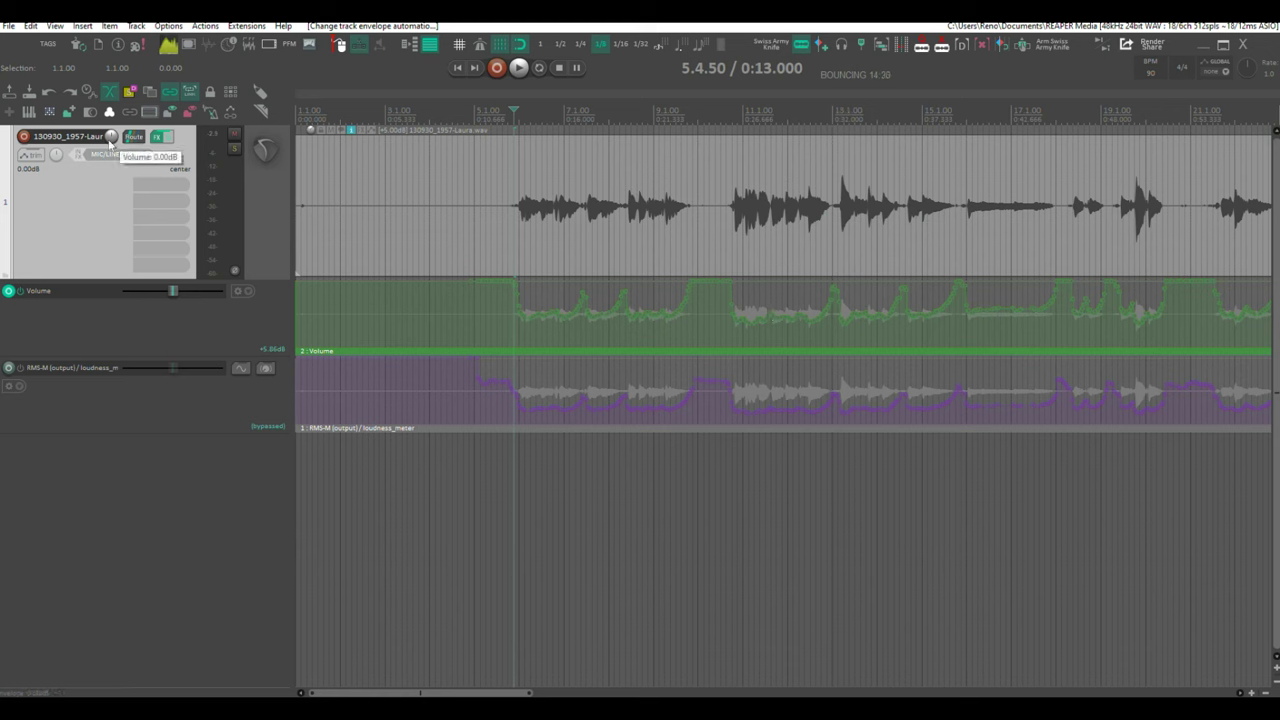
{"action": "left_click_drag", "start_coordinate": [109, 142], "coordinate": [111, 148]}
{"action": "double_click", "coordinate": [111, 136]}
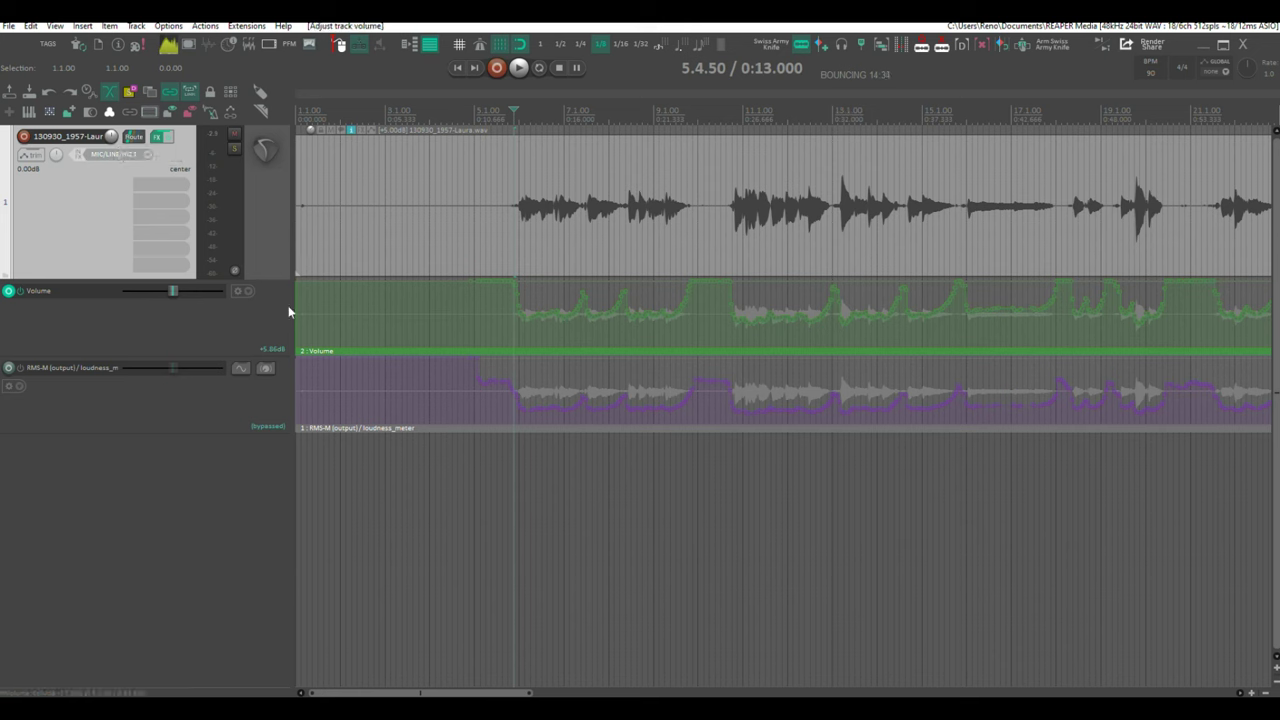